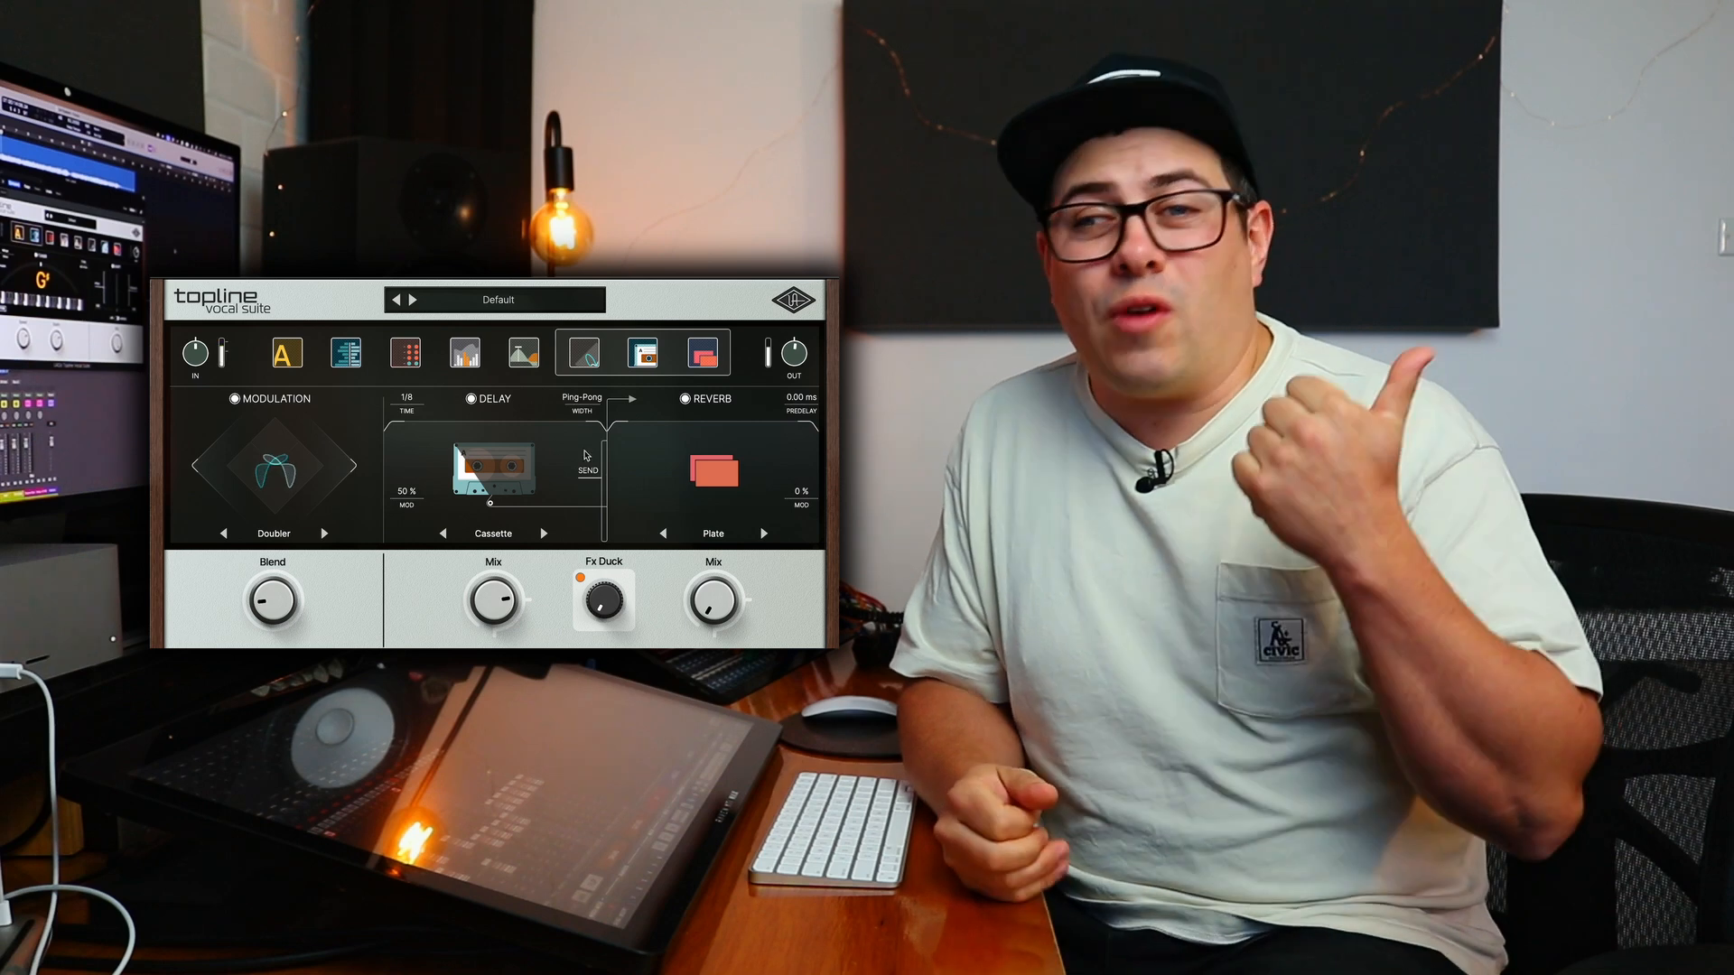
left_click_drag(618, 610, 618, 574)
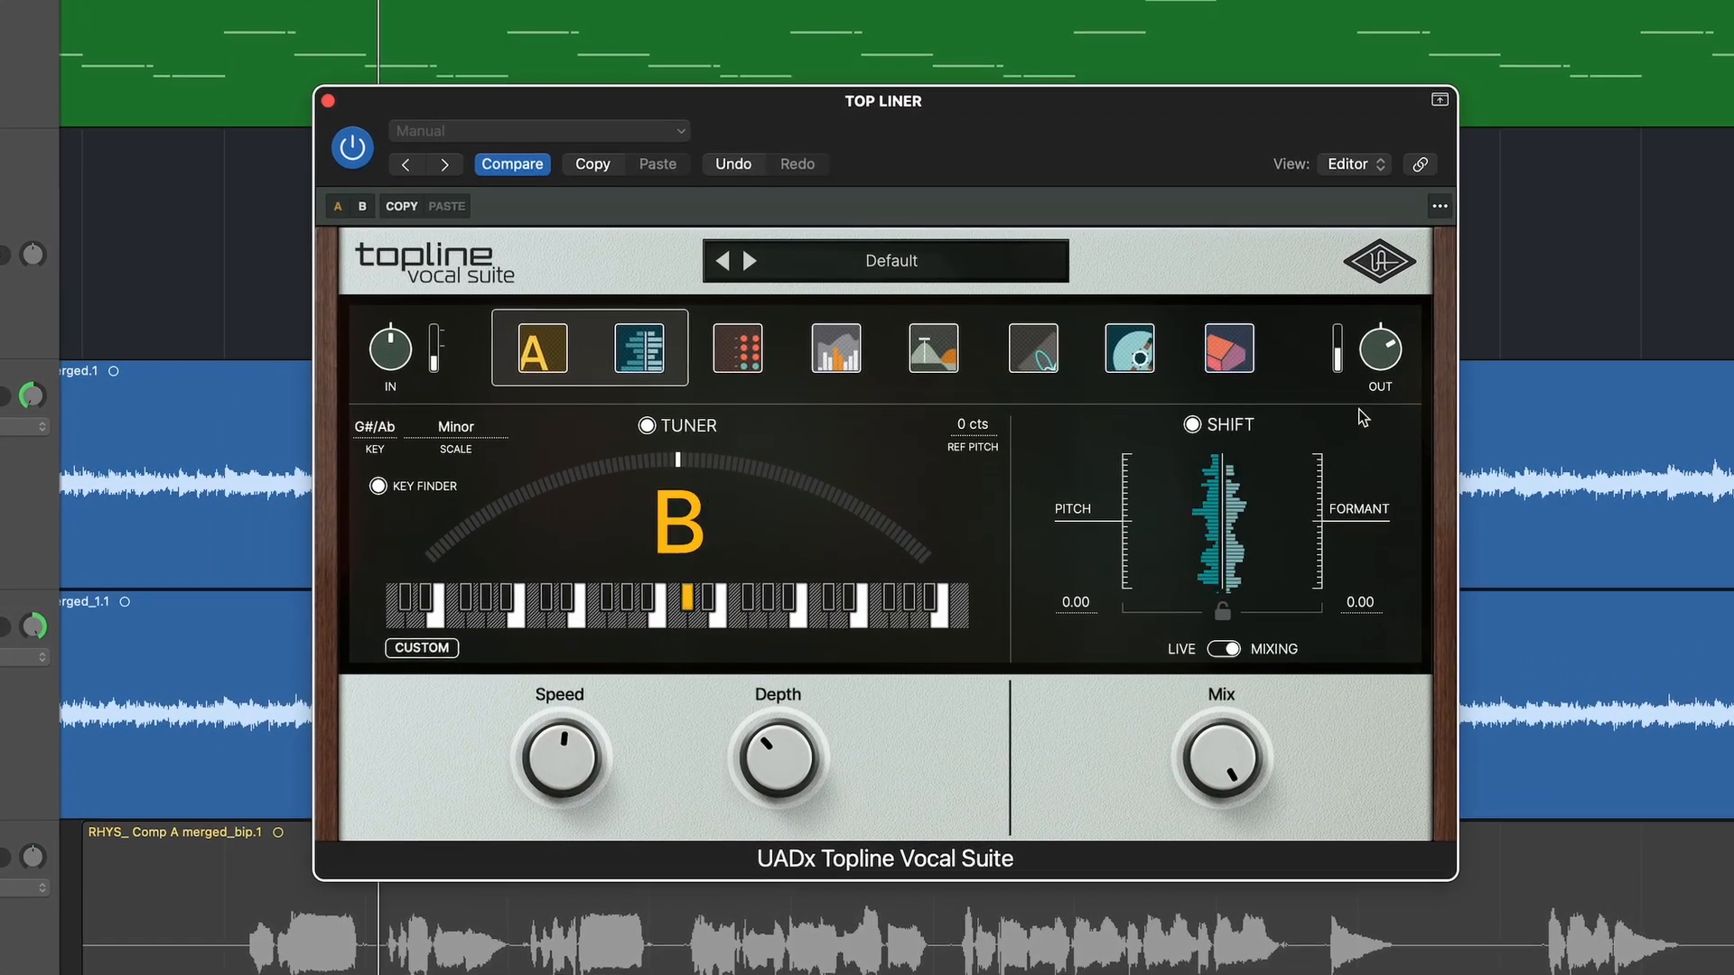
left_click(862, 347)
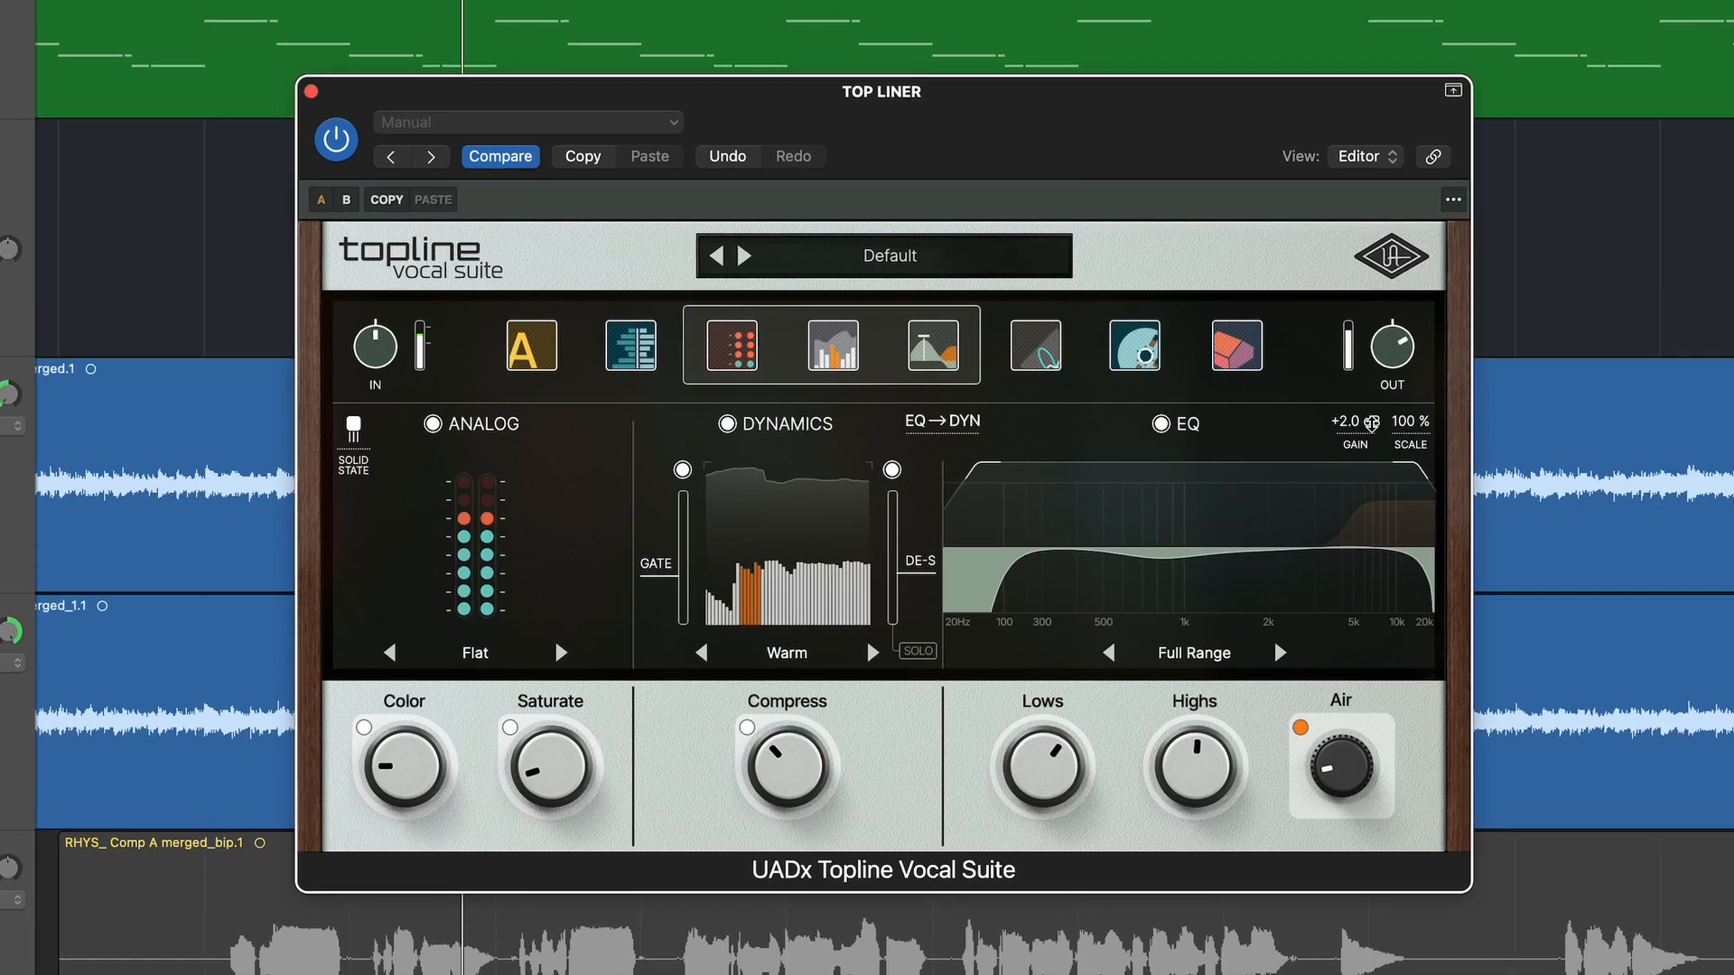
left_click(1174, 359)
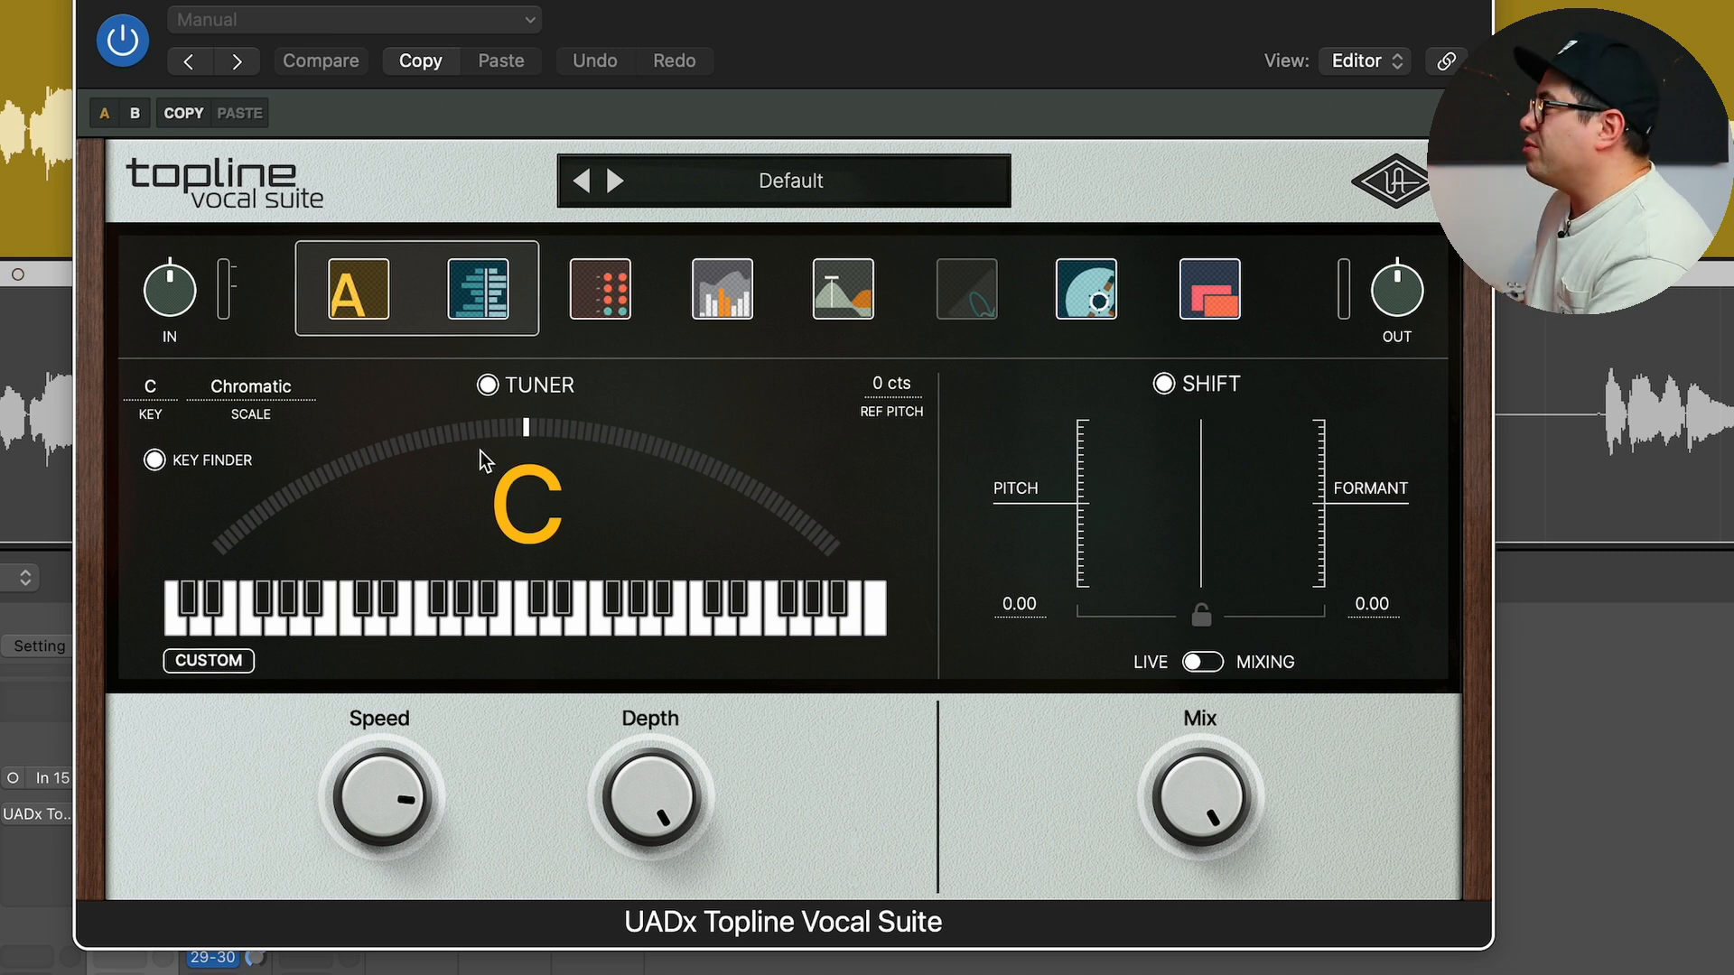
Look over the tuner's scale and key choices and its Speed and Depth controls
left_click(253, 390)
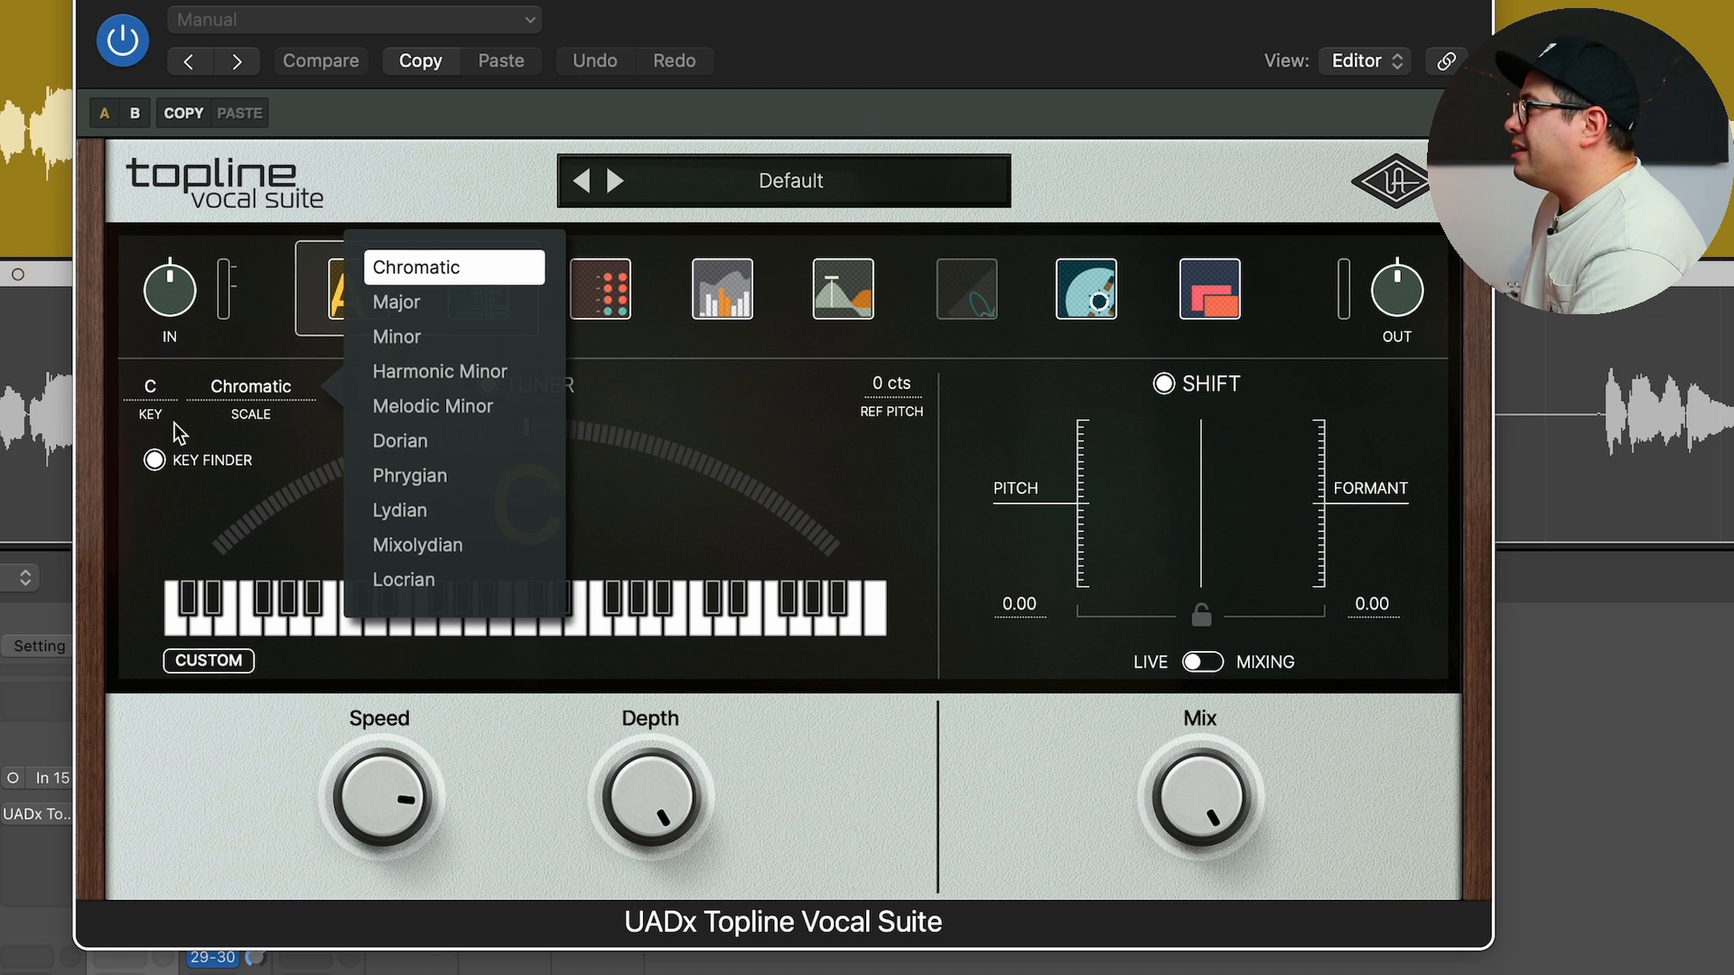
left_click(152, 390)
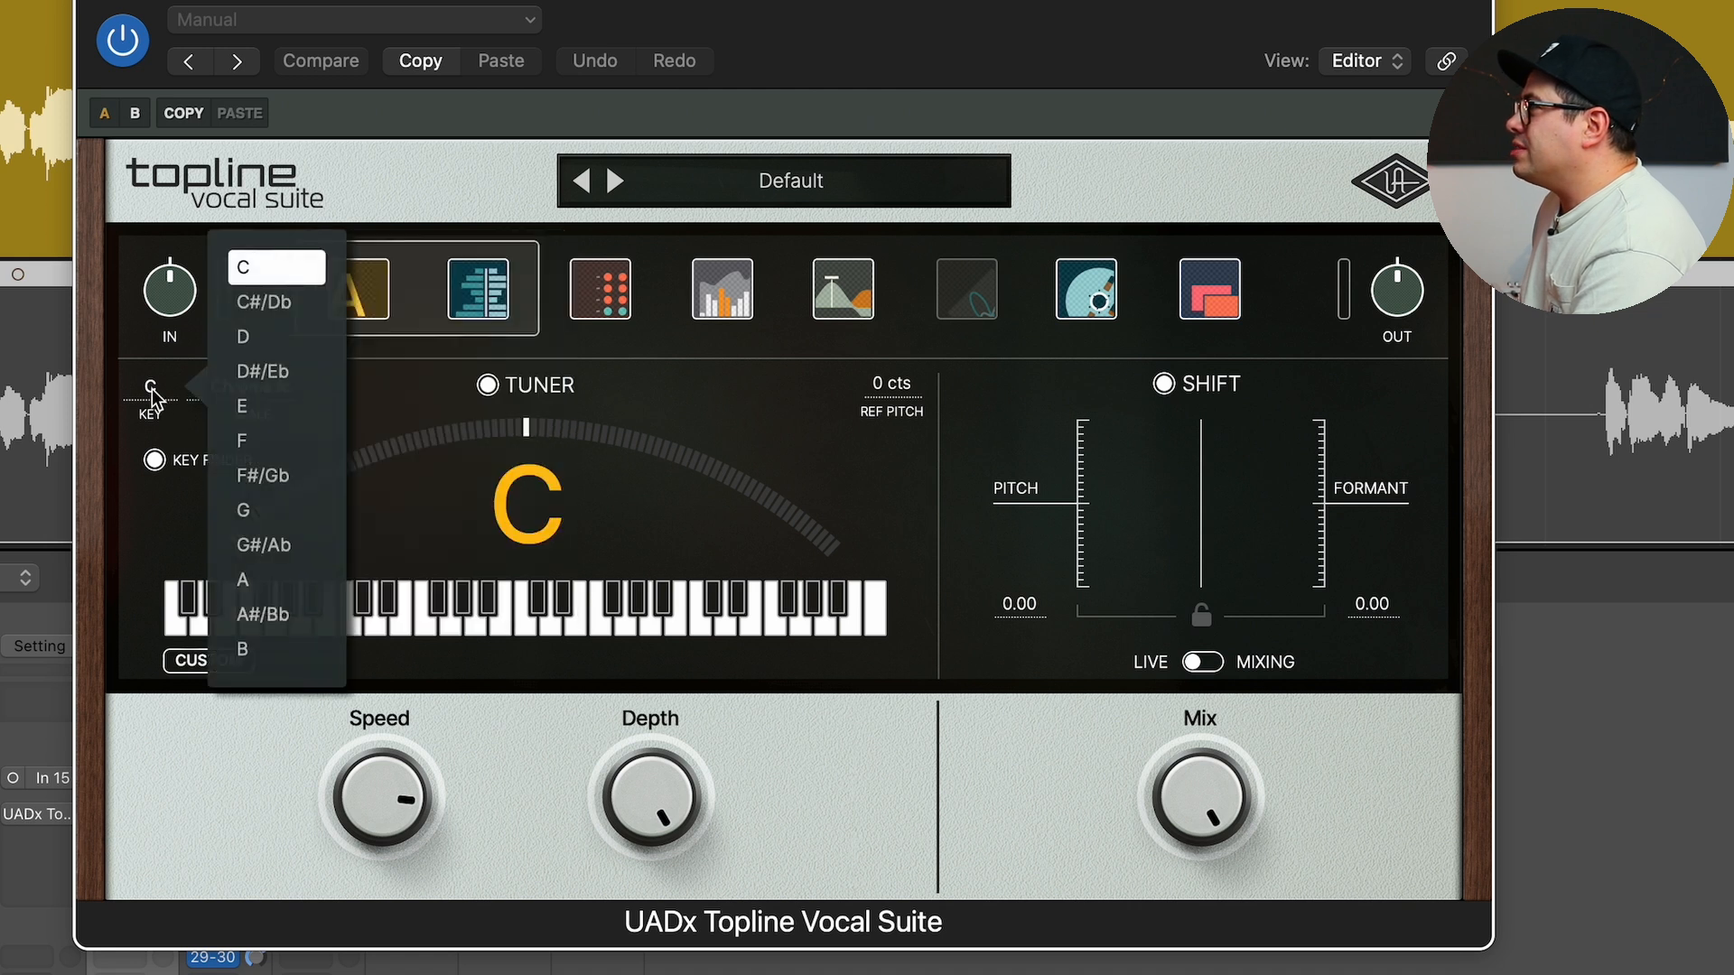
left_click(524, 488)
mouse_move(388, 792)
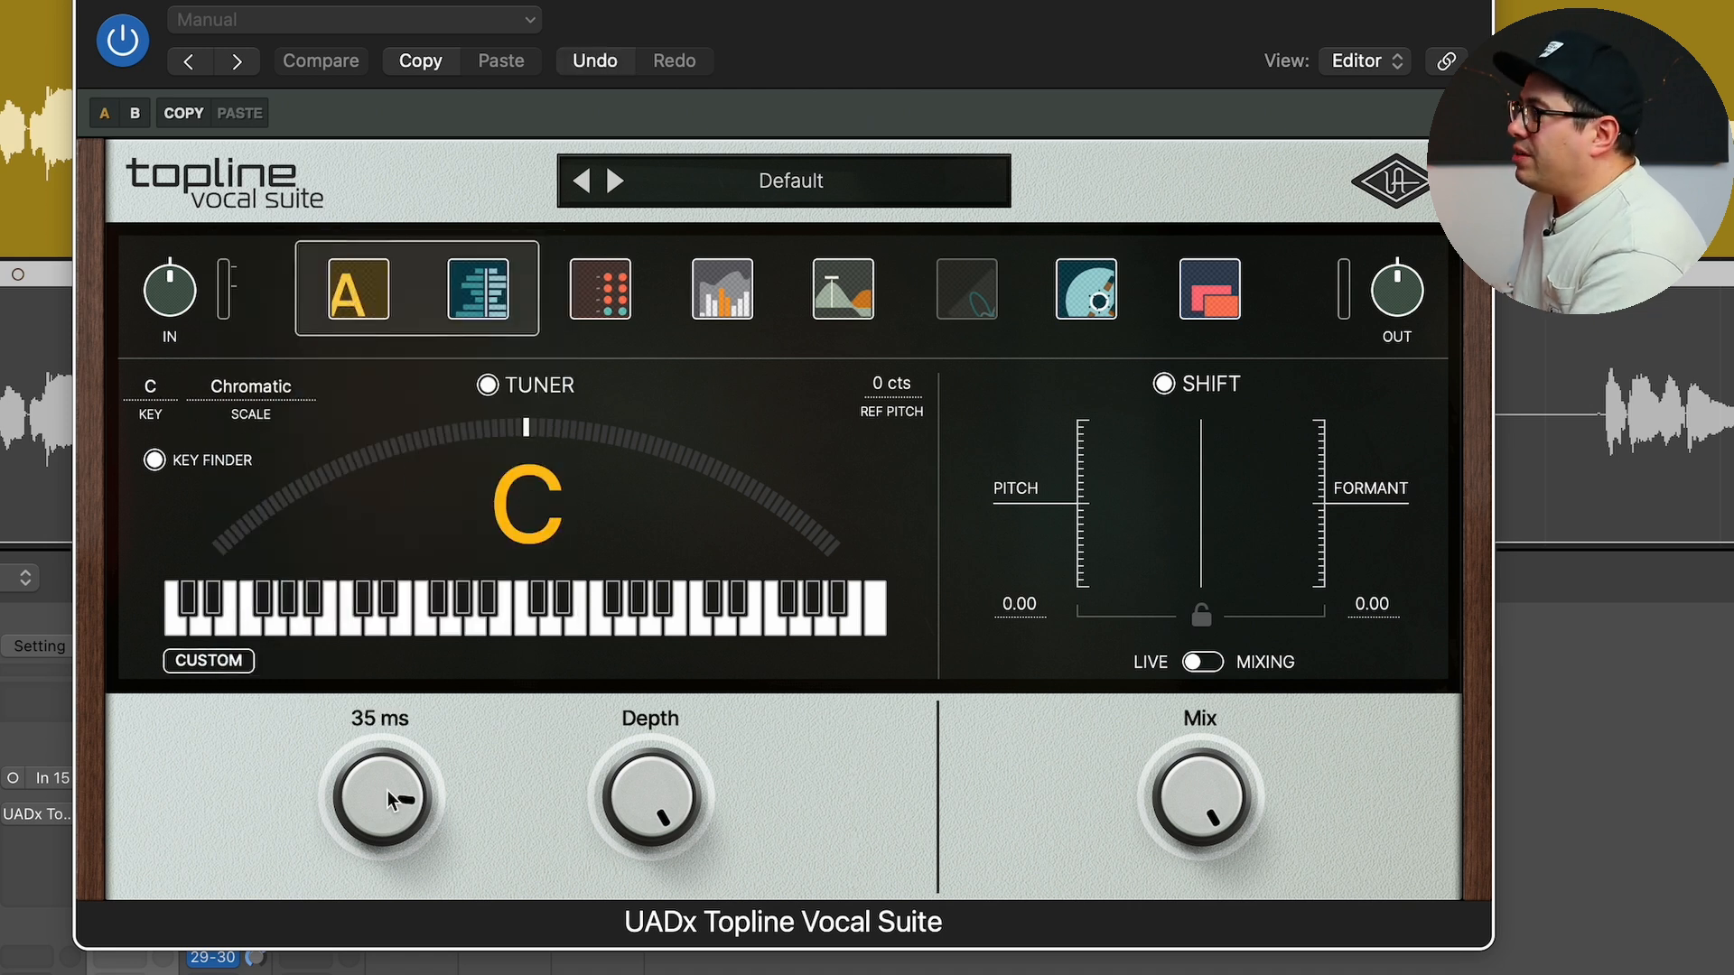
mouse_move(626, 770)
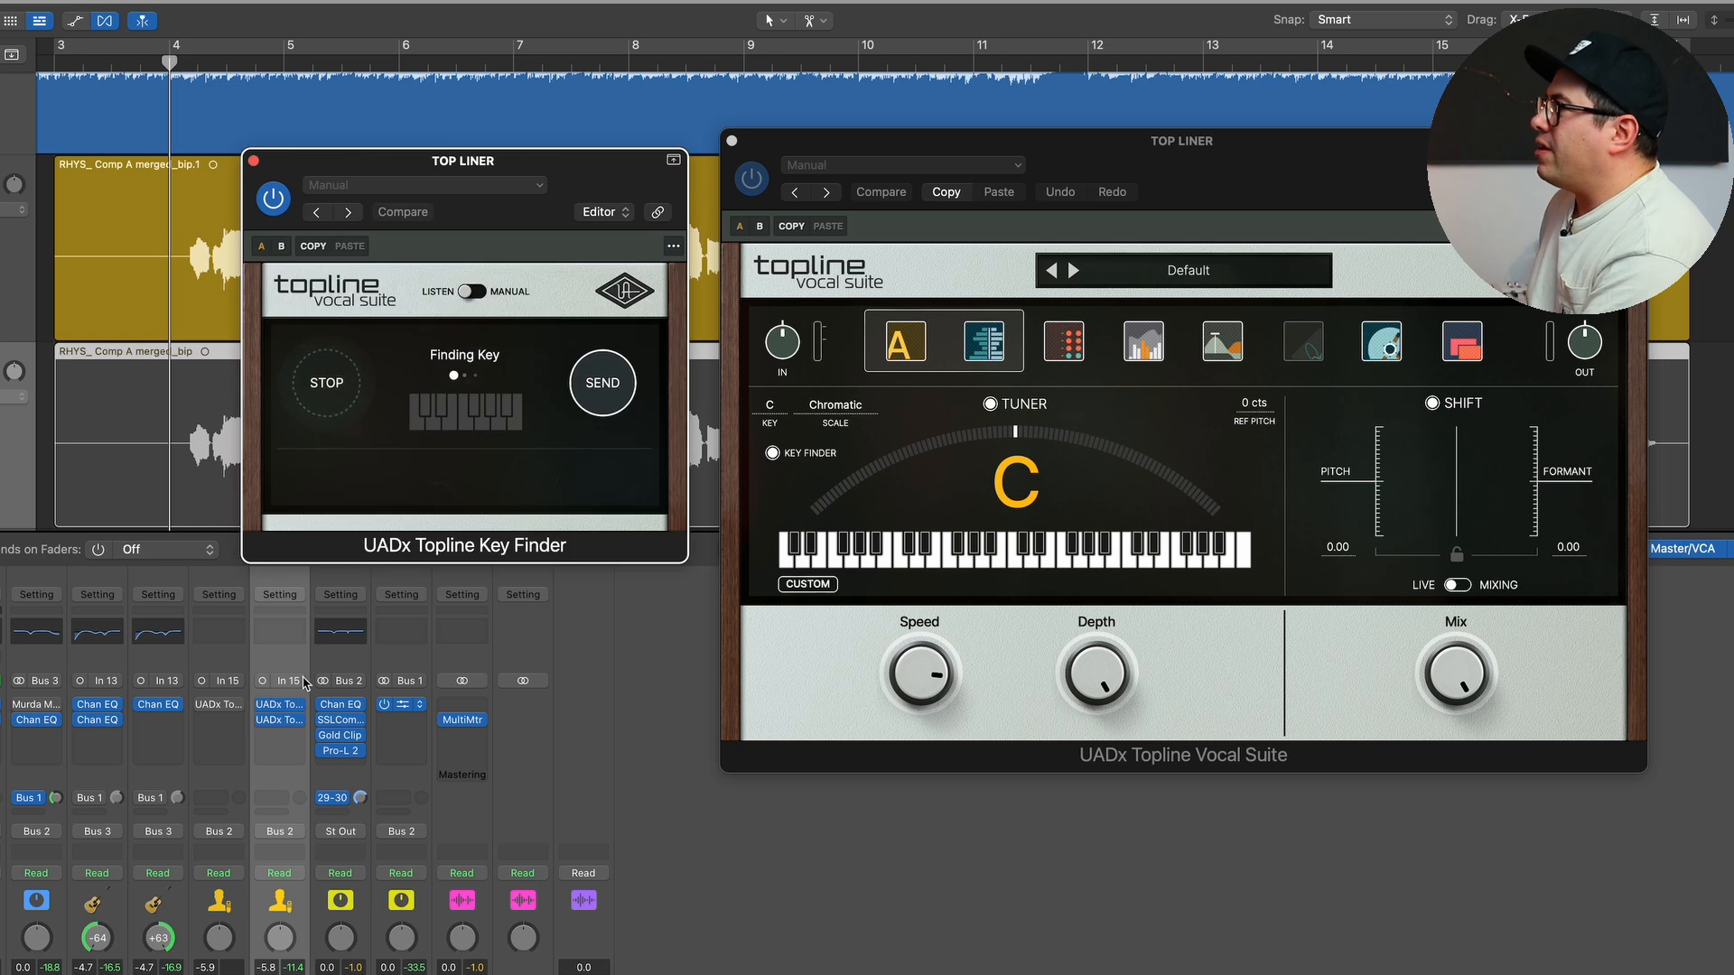
Detect the song's key with the Key Finder and send G# Minor to the vocal suite's tuner
left_click_drag(531, 176, 445, 243)
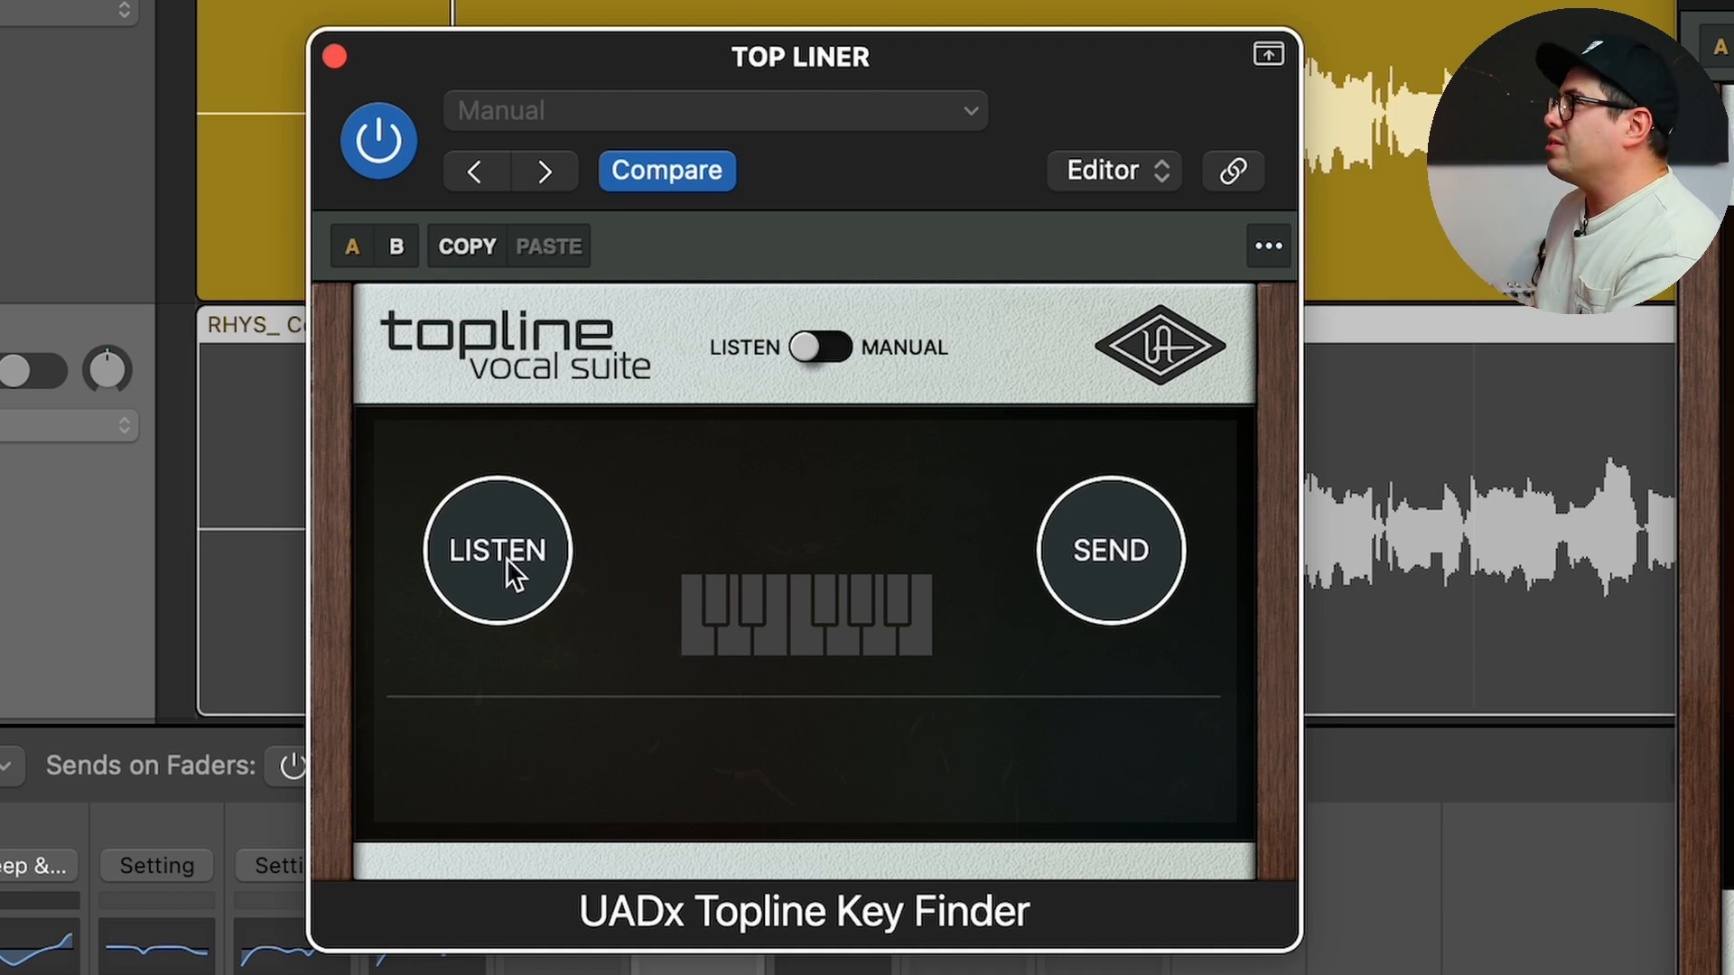
left_click(516, 550)
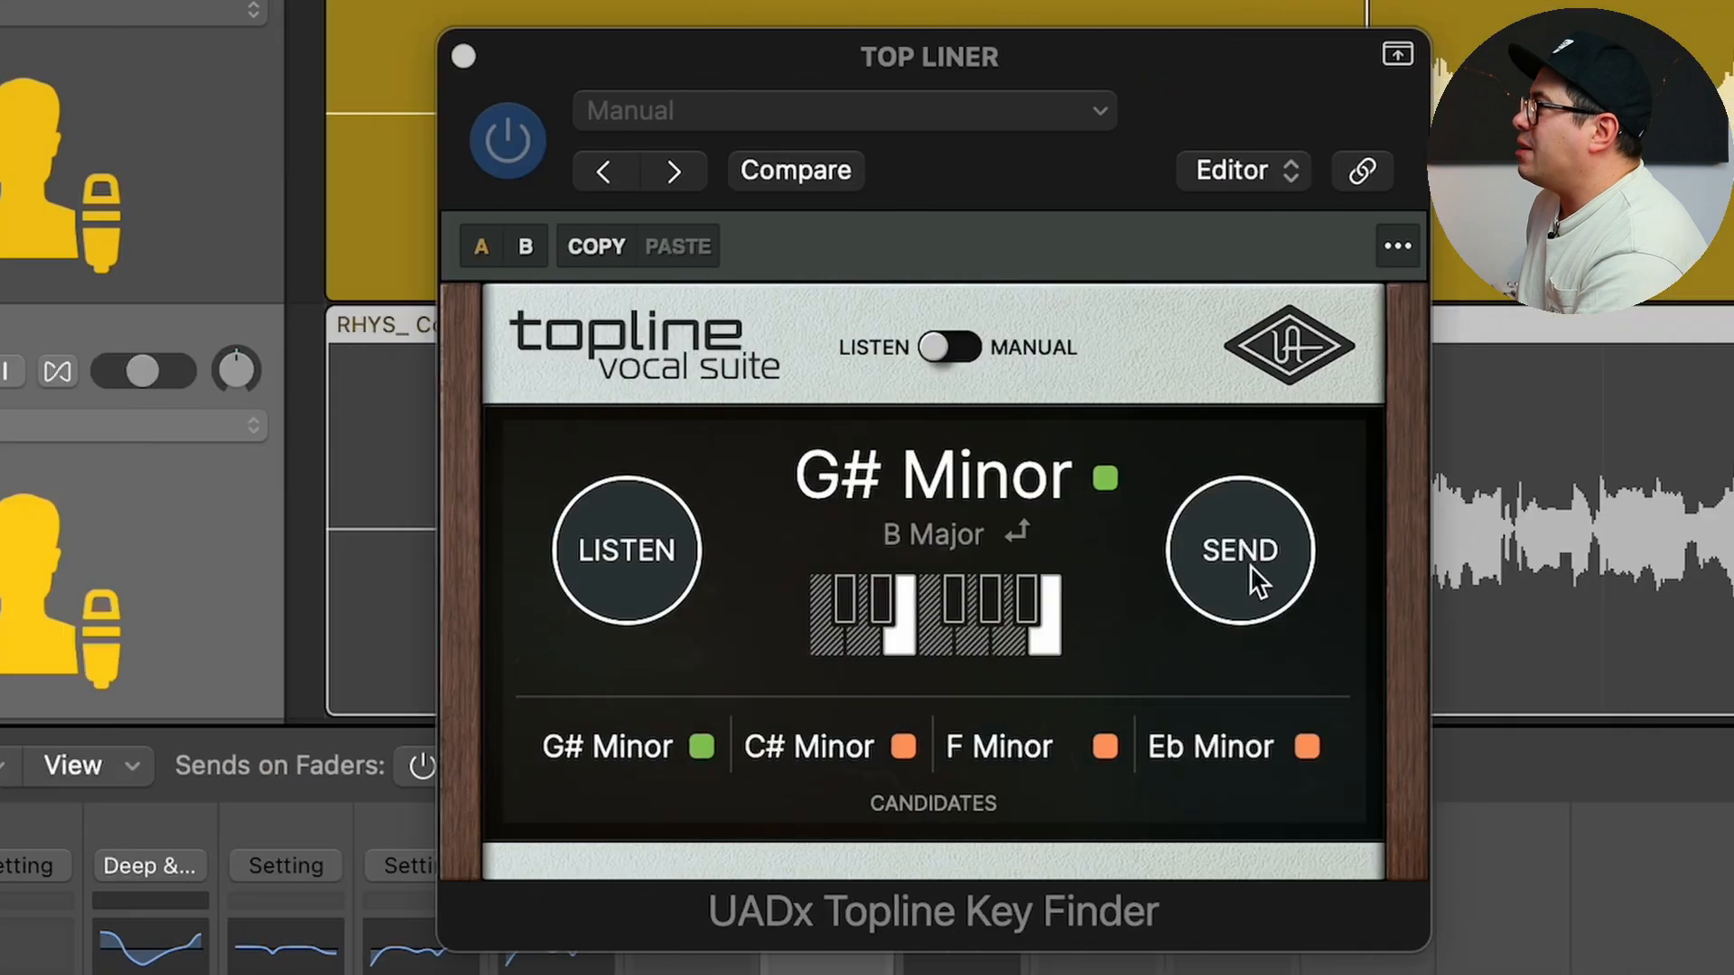
left_click(643, 552)
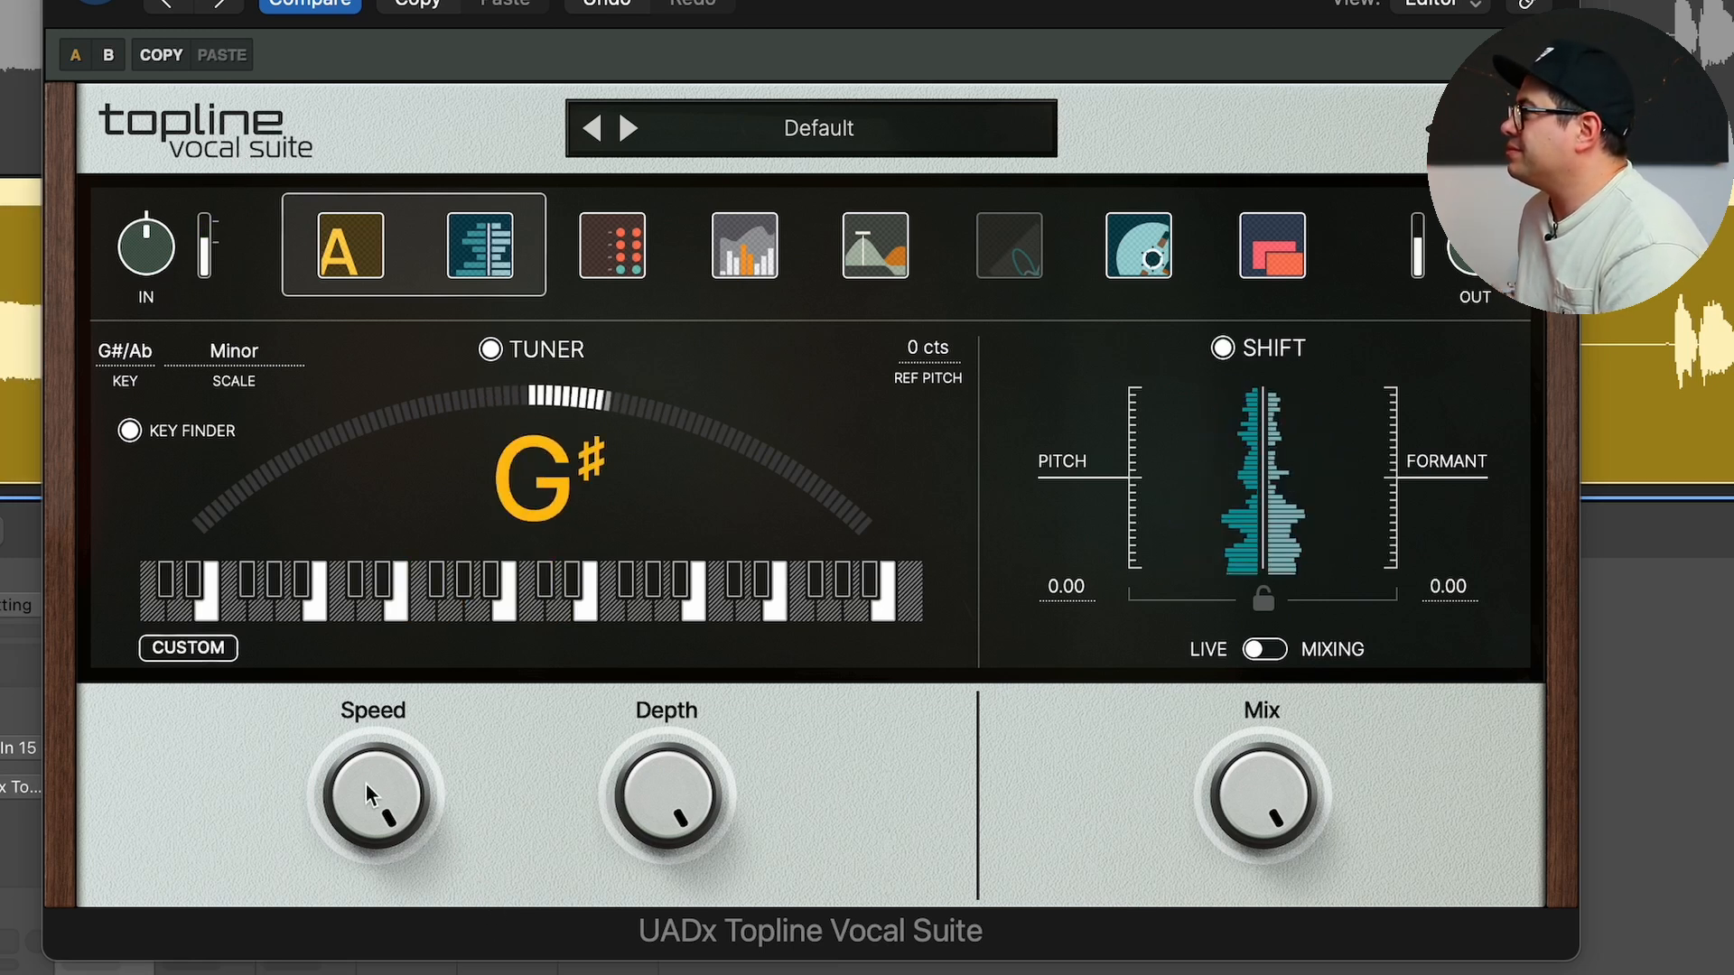
Slow the tuner's correction Speed and reduce its Depth to about the halfway position
left_click_drag(372, 802, 386, 966)
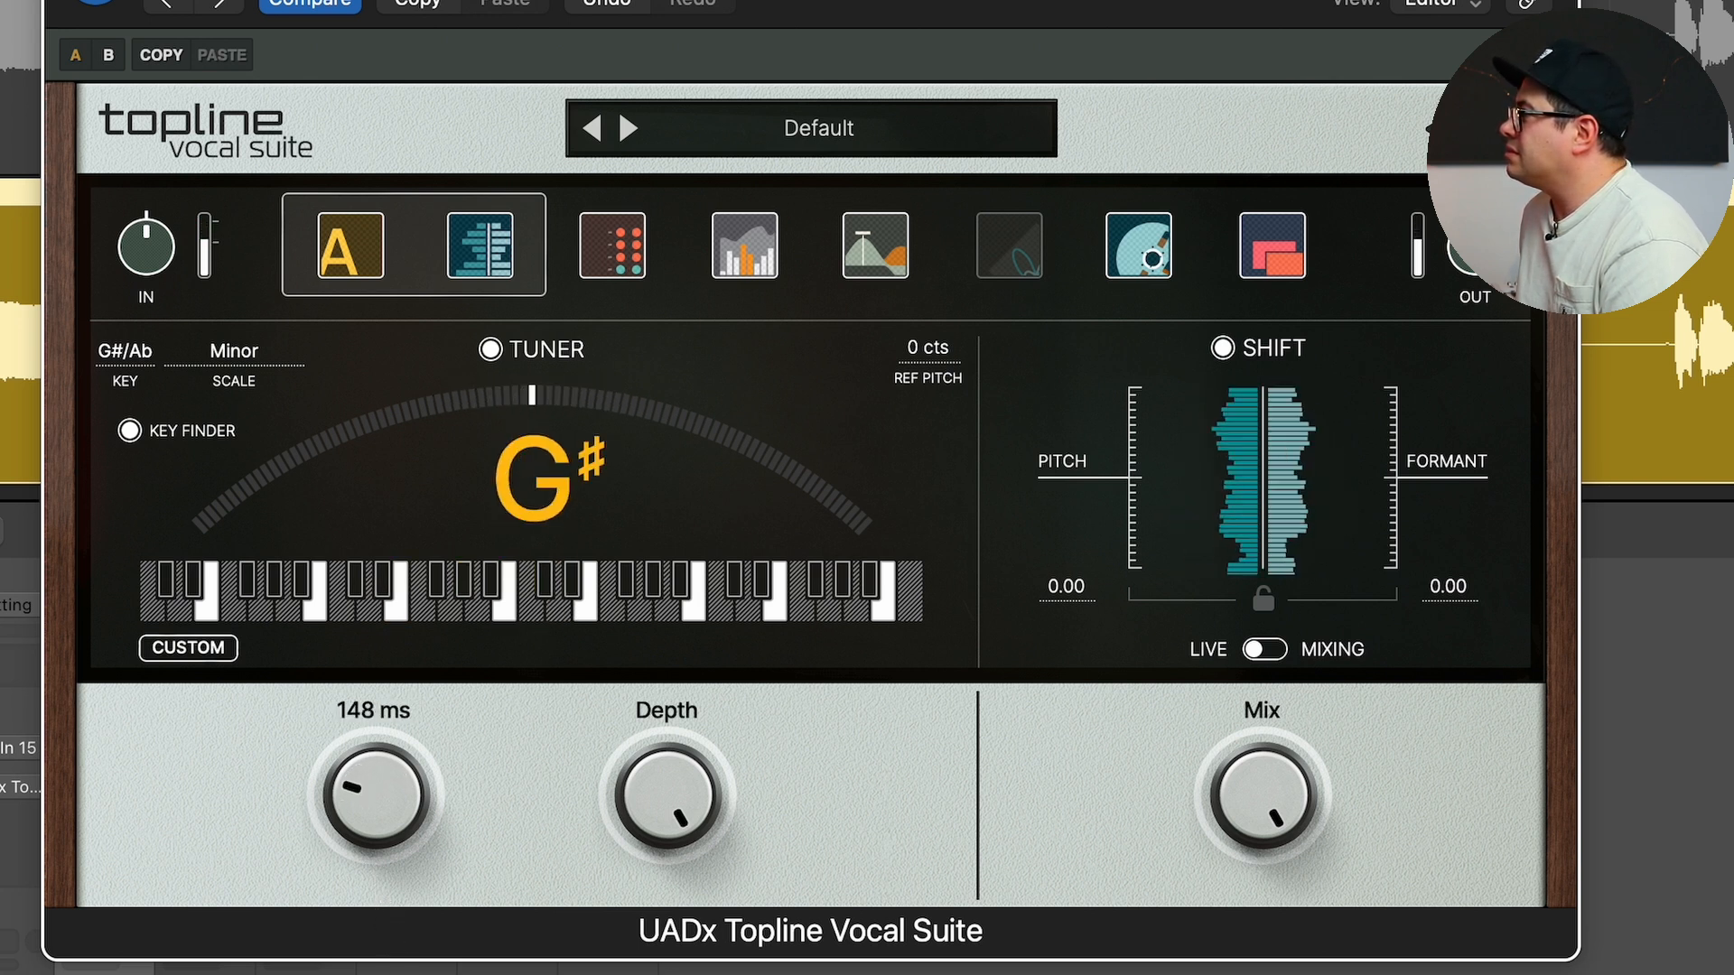
left_click_drag(684, 780, 654, 898)
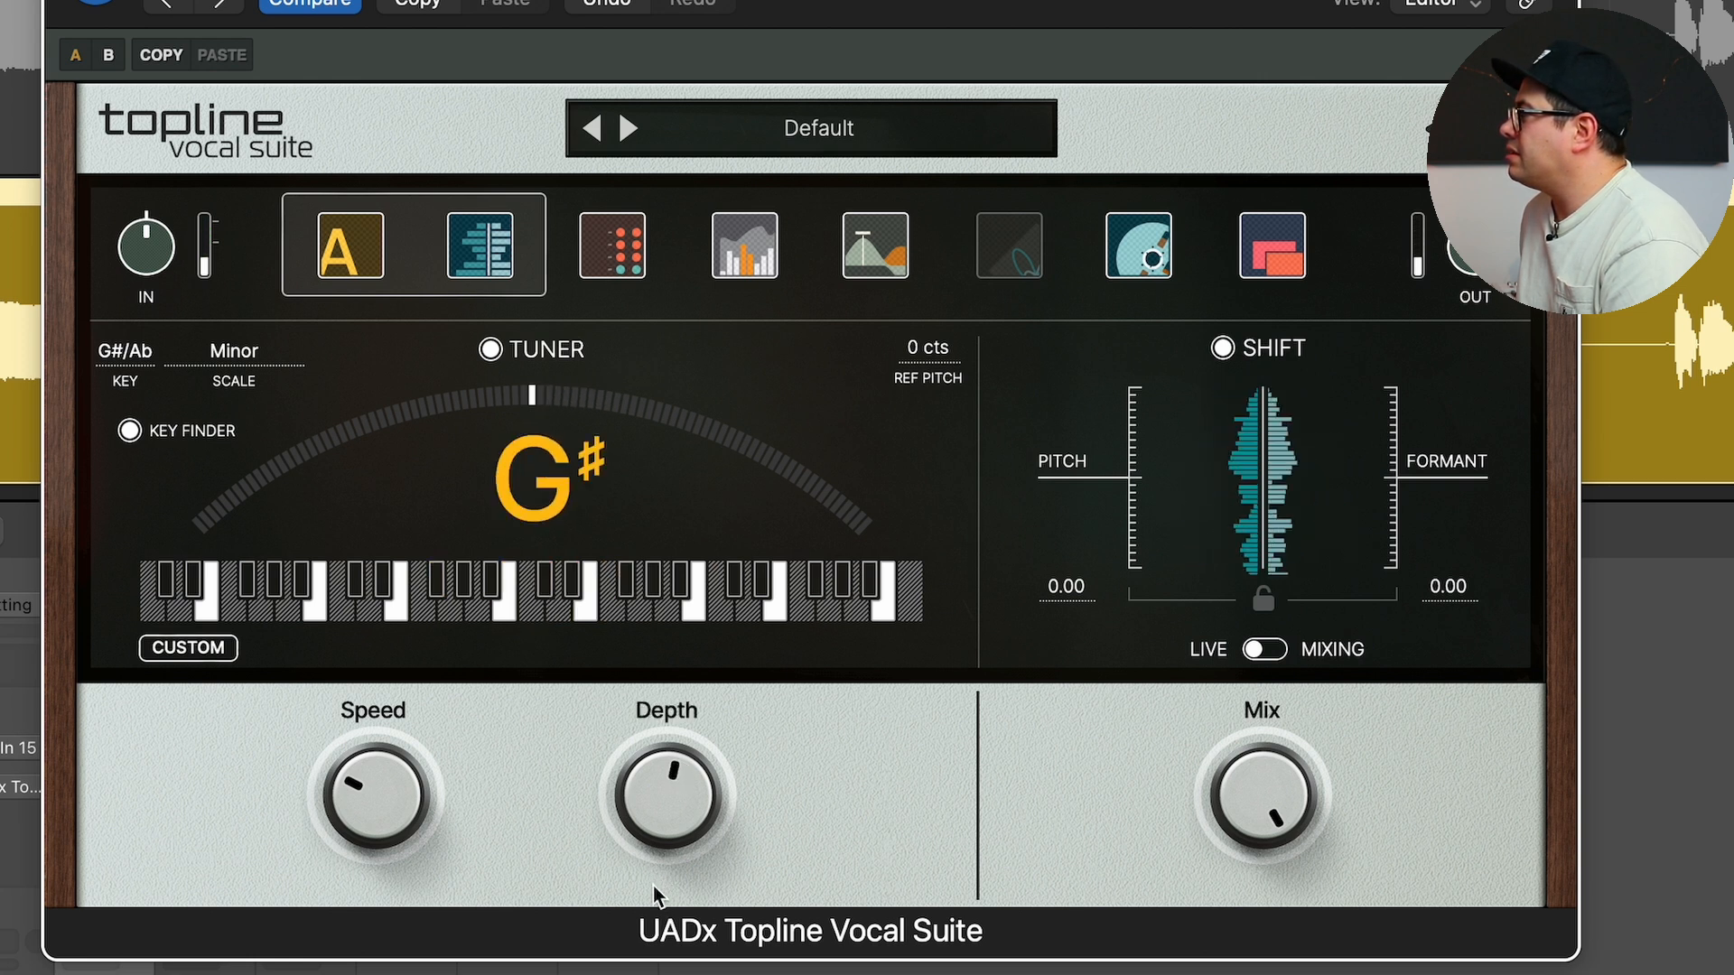
left_click_drag(660, 833, 658, 851)
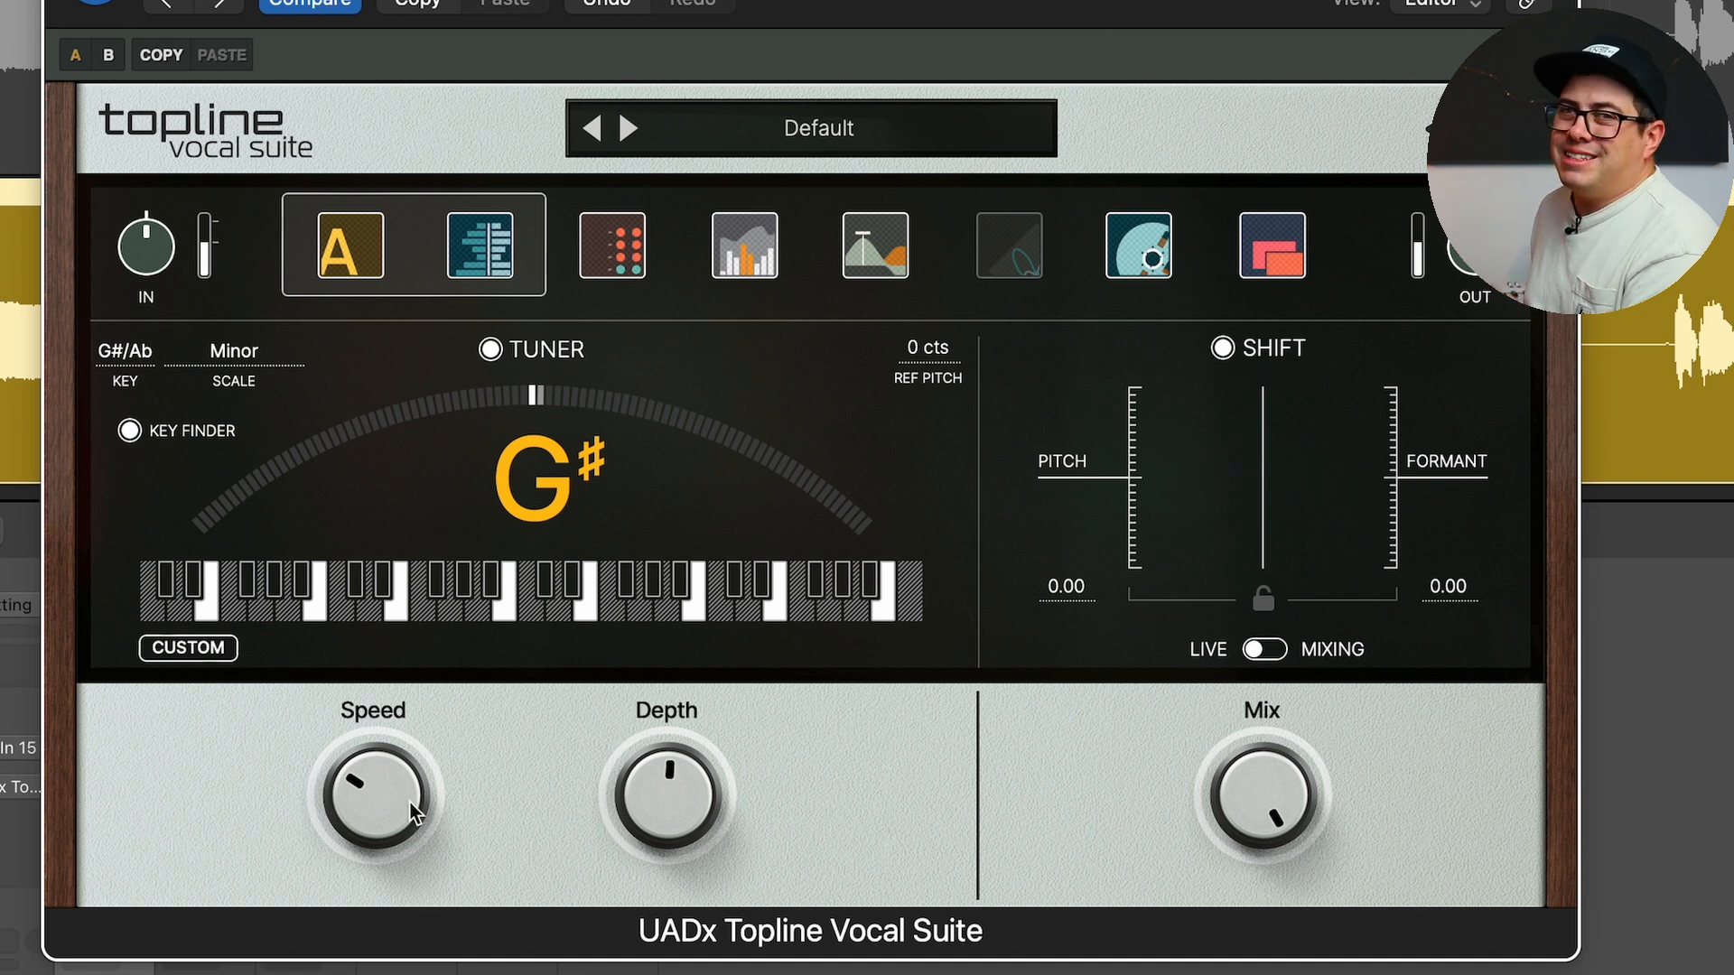
mouse_move(366, 817)
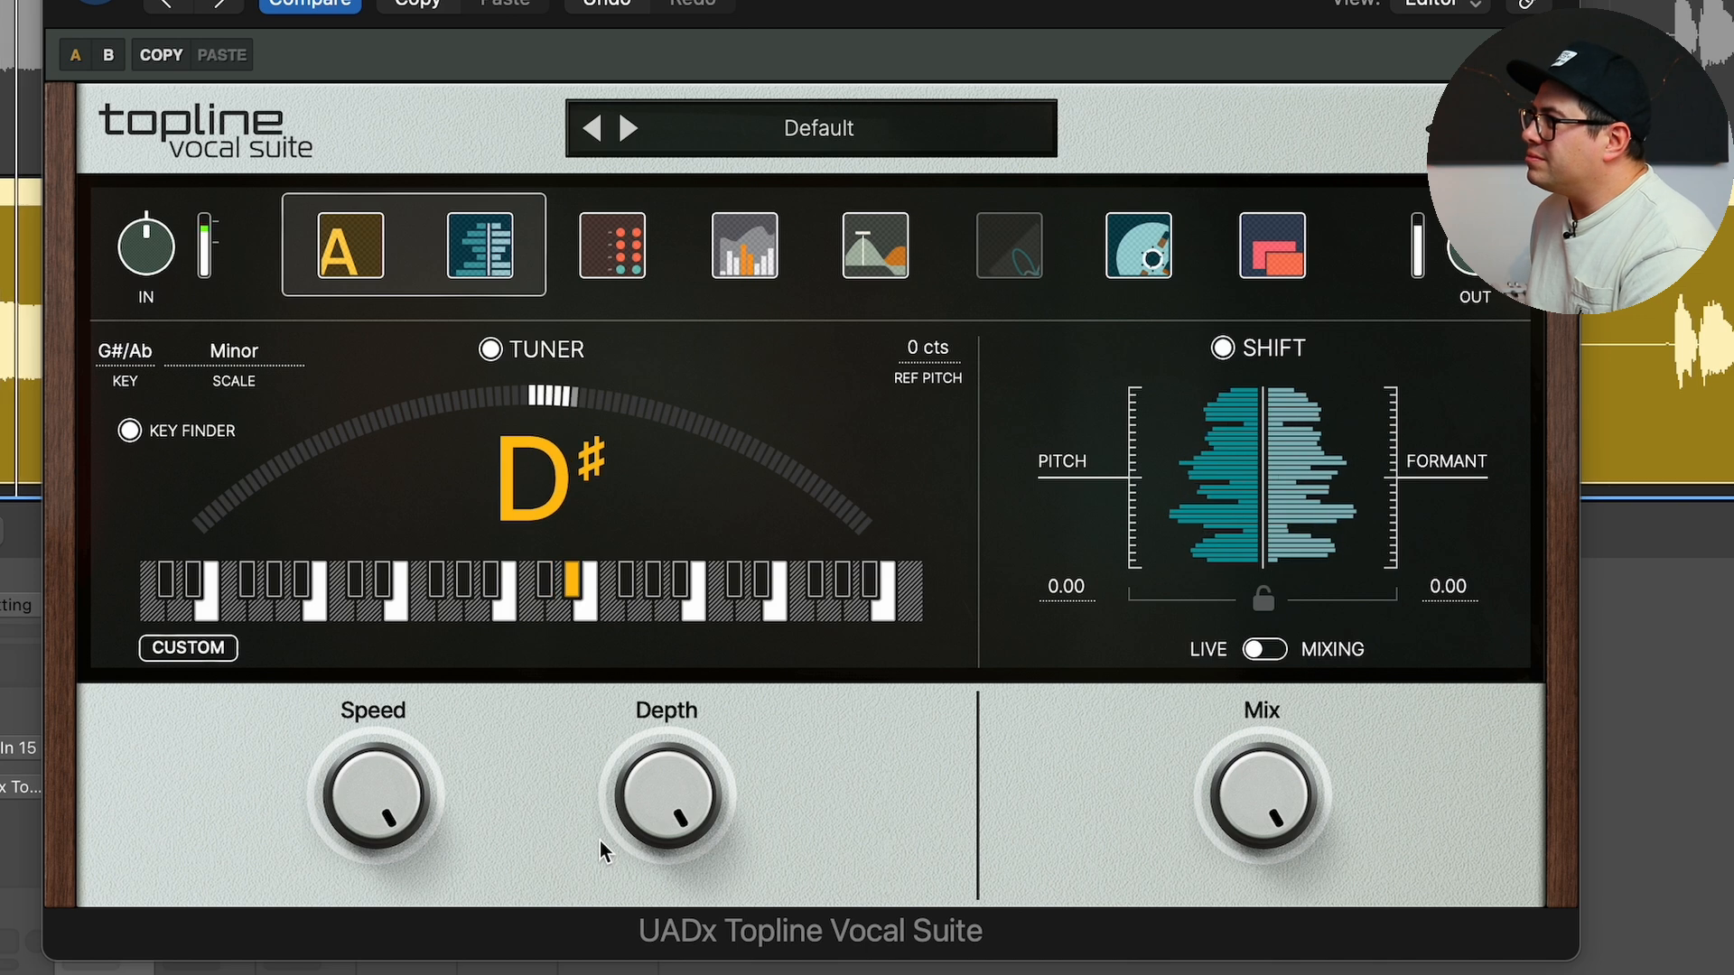
left_click_drag(371, 774, 385, 948)
left_click_drag(685, 775, 686, 840)
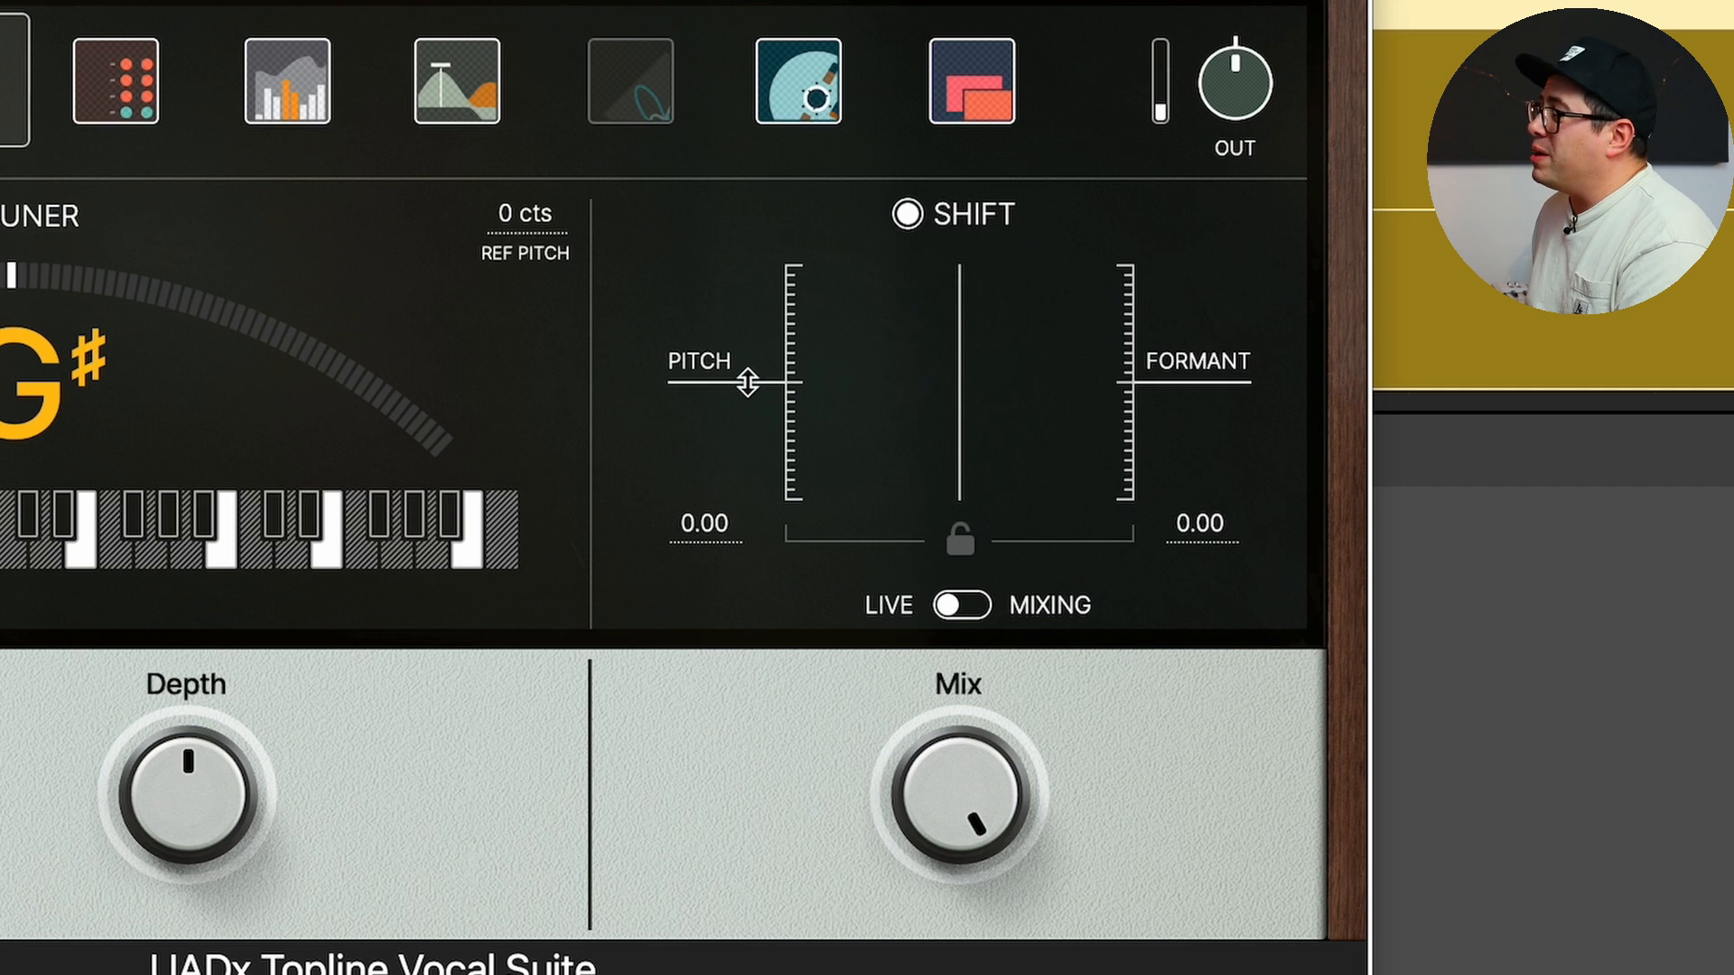
Try the Shift section with pitch and formant at -12 and with pitch at +12, and return both to 0
left_click_drag(747, 381, 755, 537)
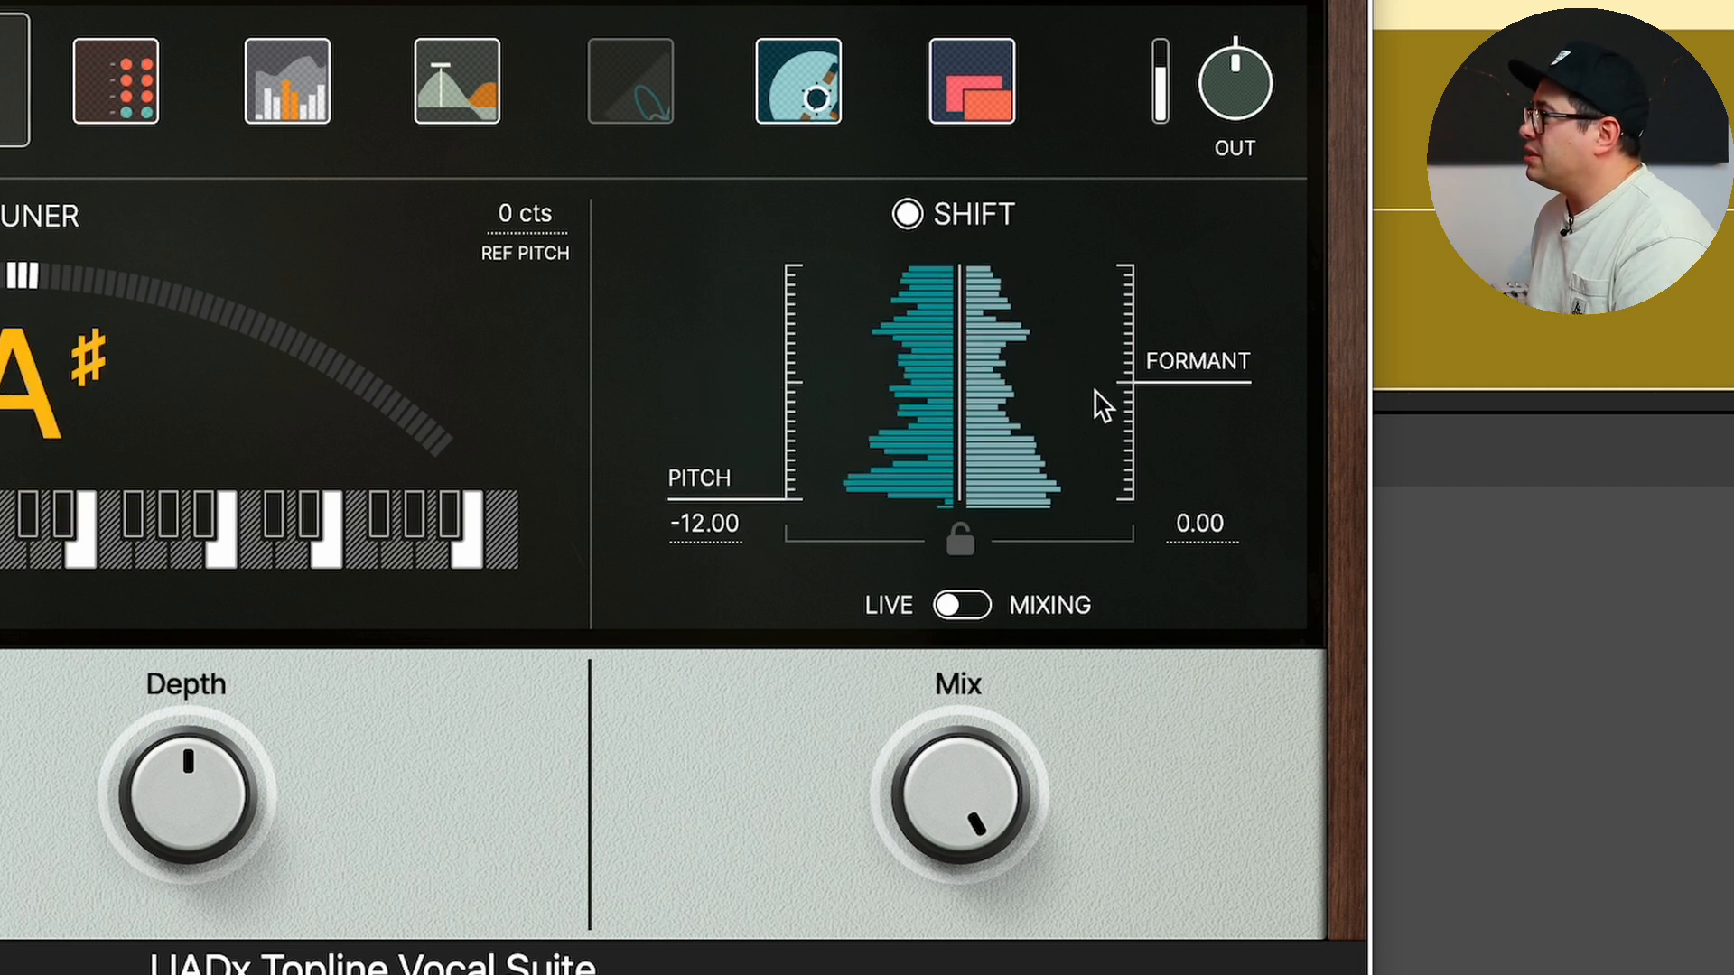
left_click_drag(1207, 382, 1184, 506)
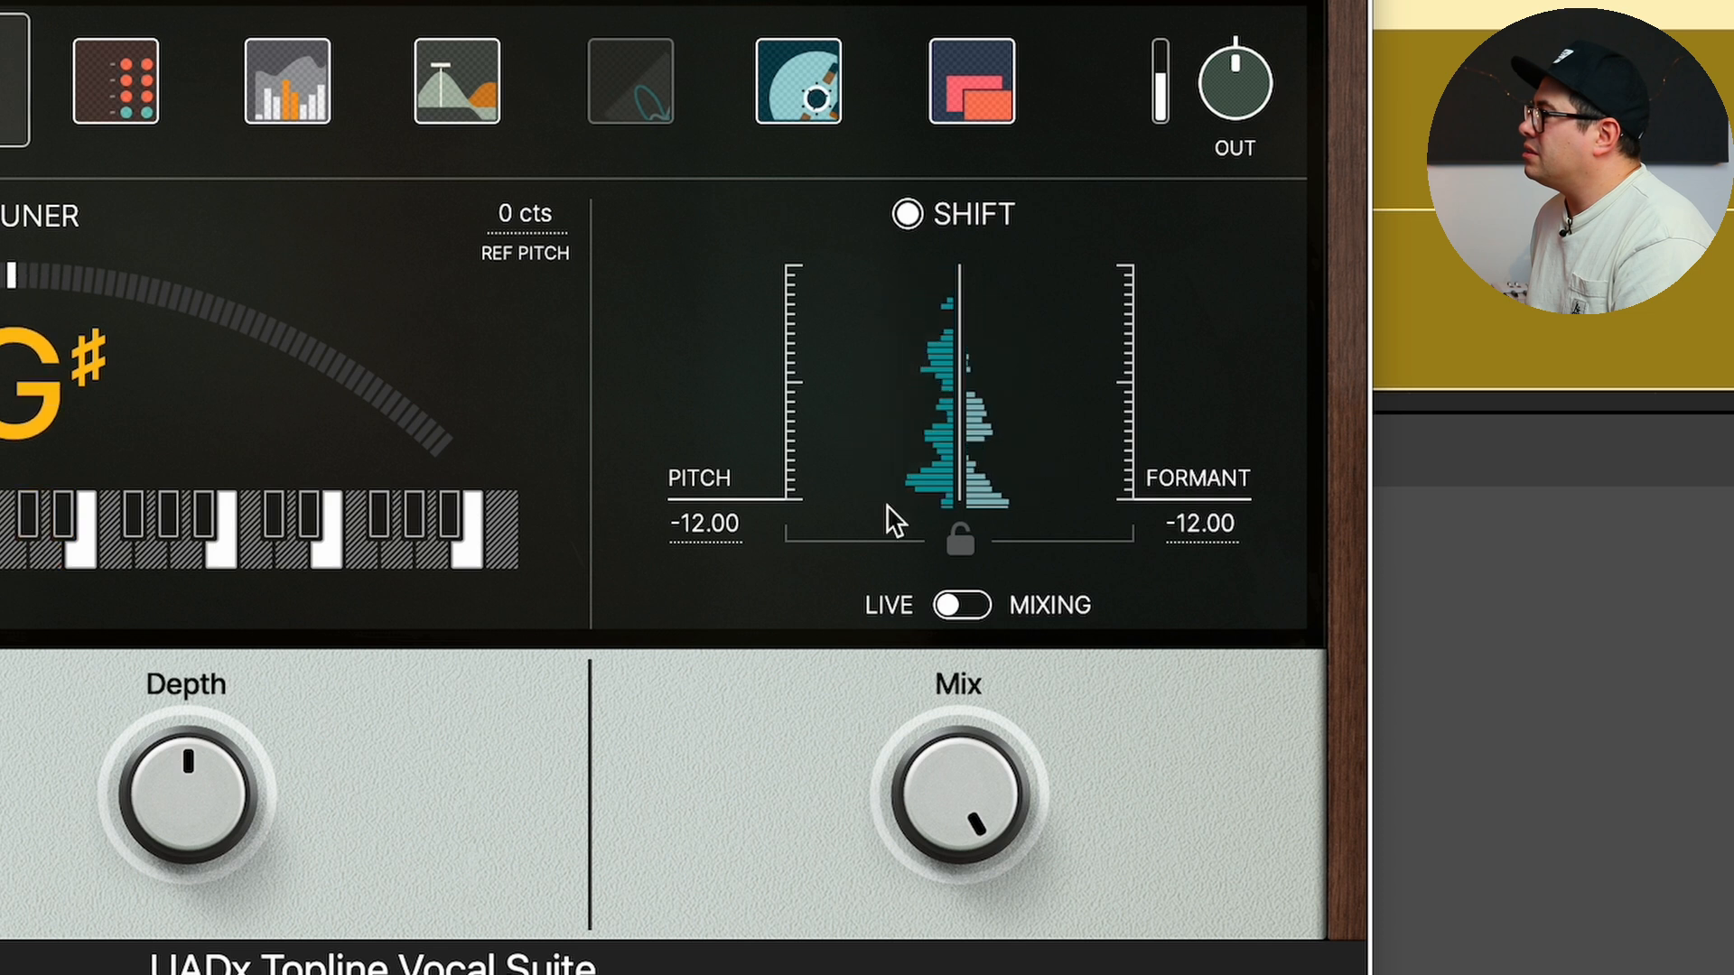
left_click_drag(741, 494, 750, 253)
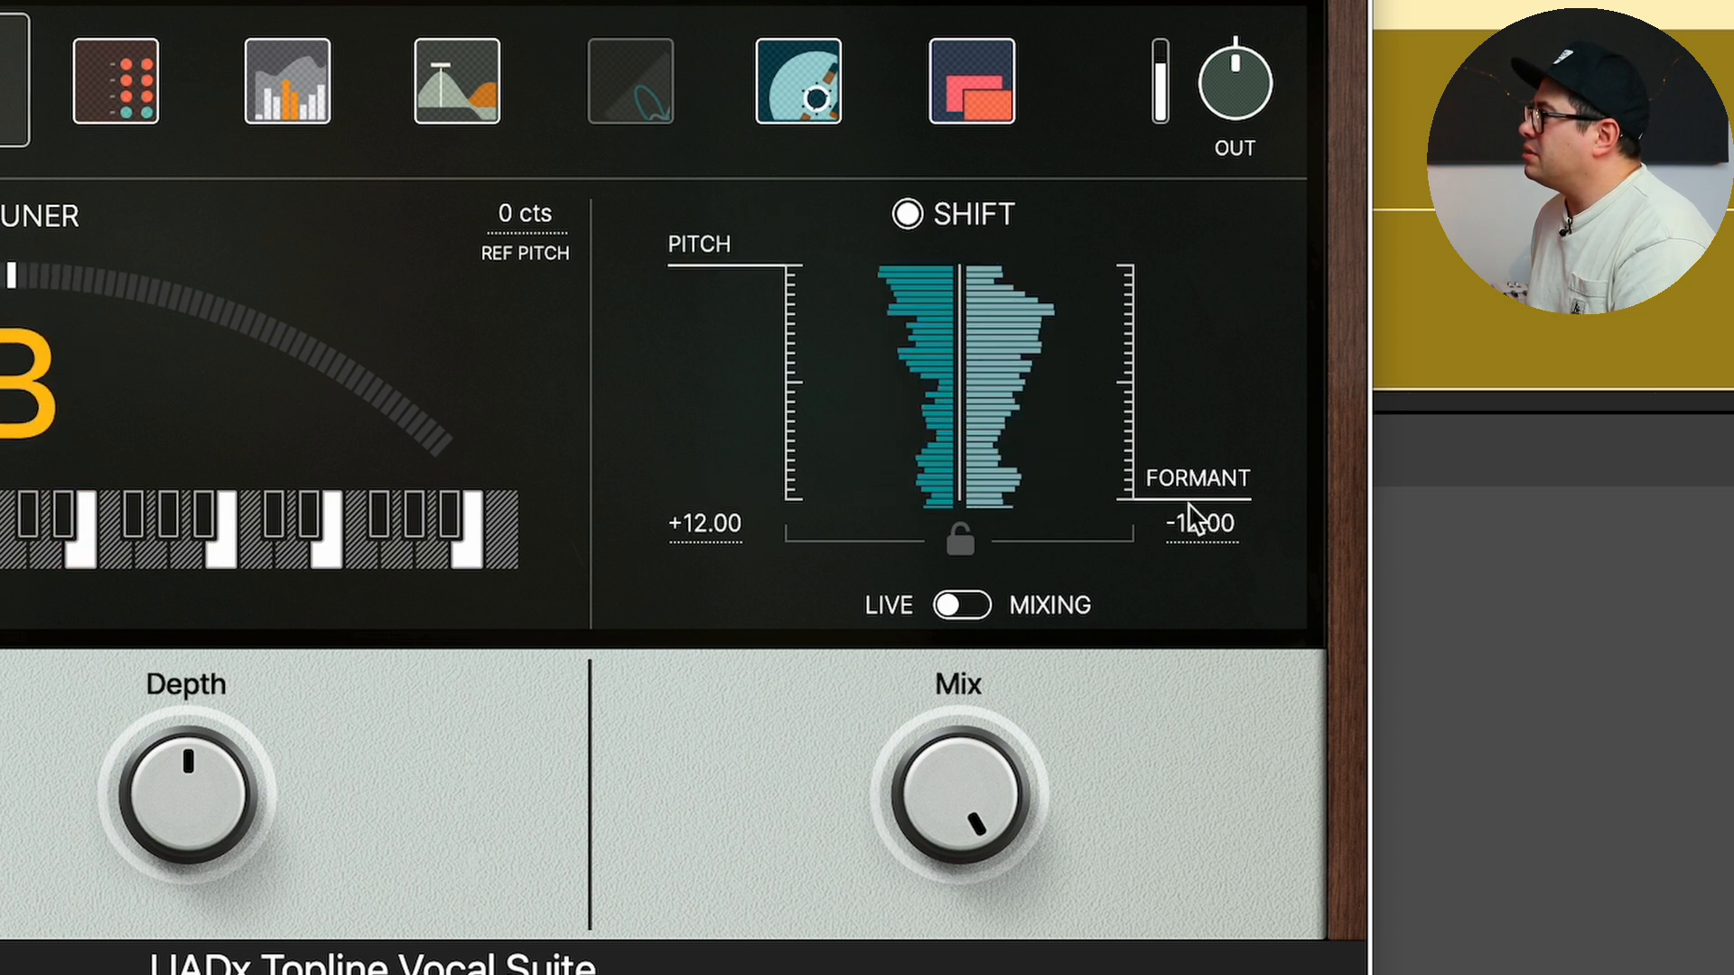
left_click_drag(1192, 502, 1134, 530)
left_click_drag(777, 299, 758, 370)
left_click_drag(1165, 476, 1227, 383)
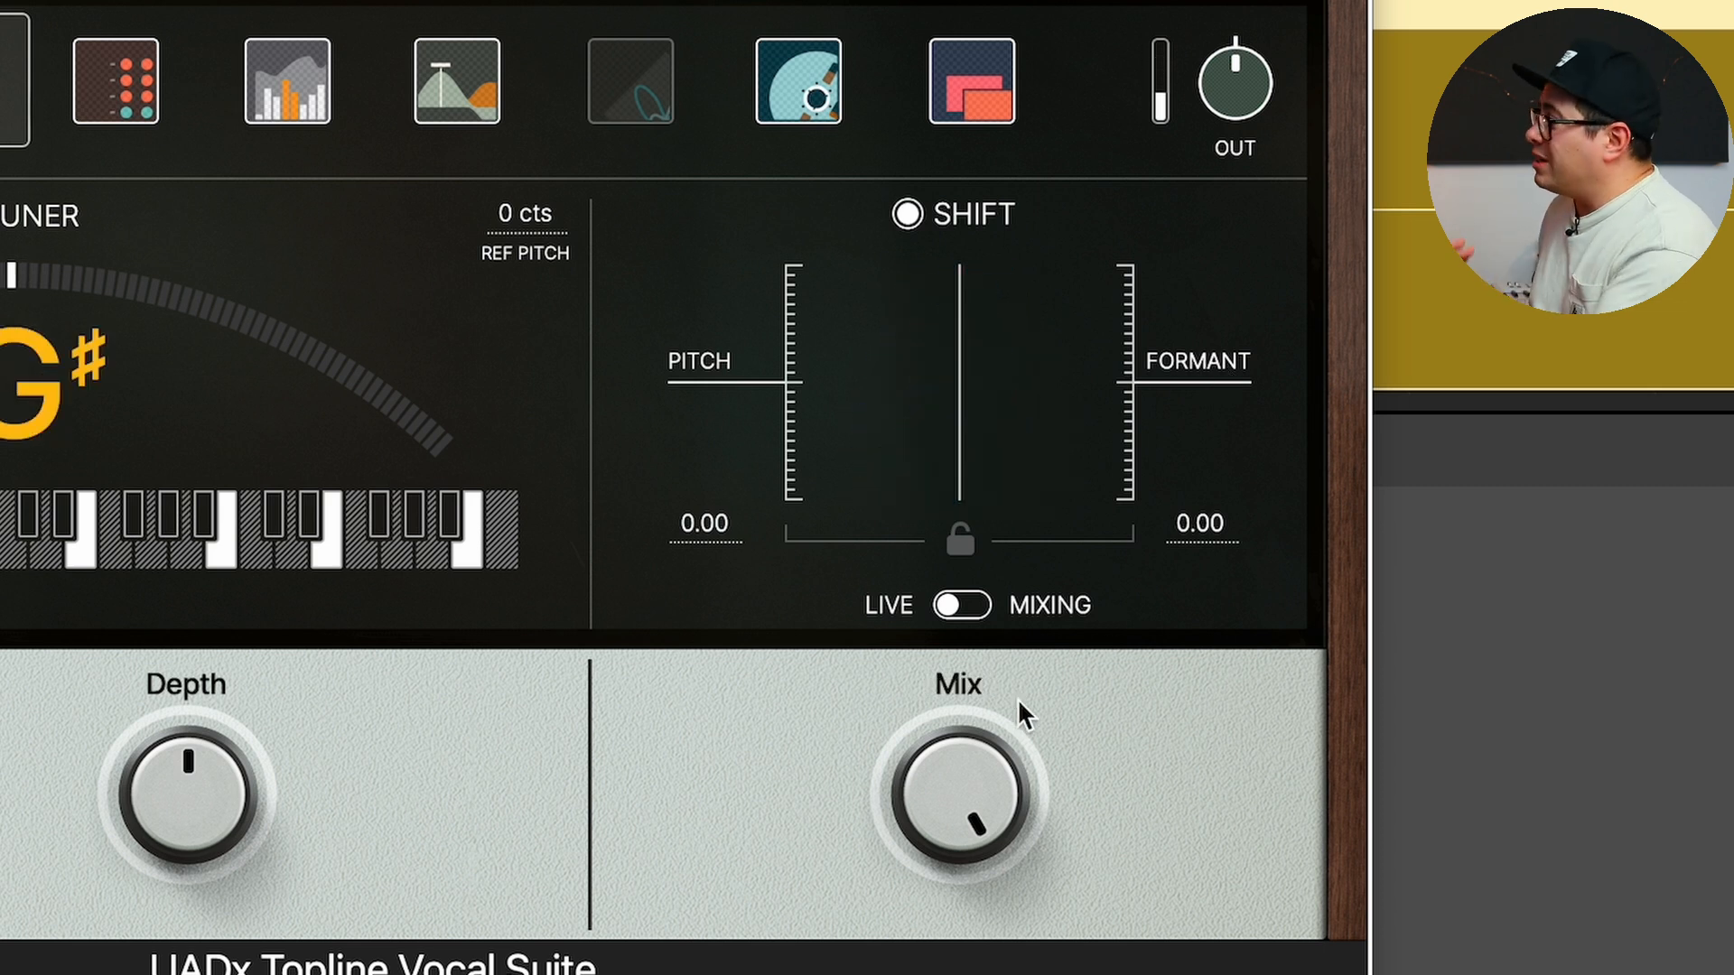
Set the Shift section's pitch and formant to -12, blended in at a low Mix in Mixing mode
left_click_drag(760, 381, 764, 617)
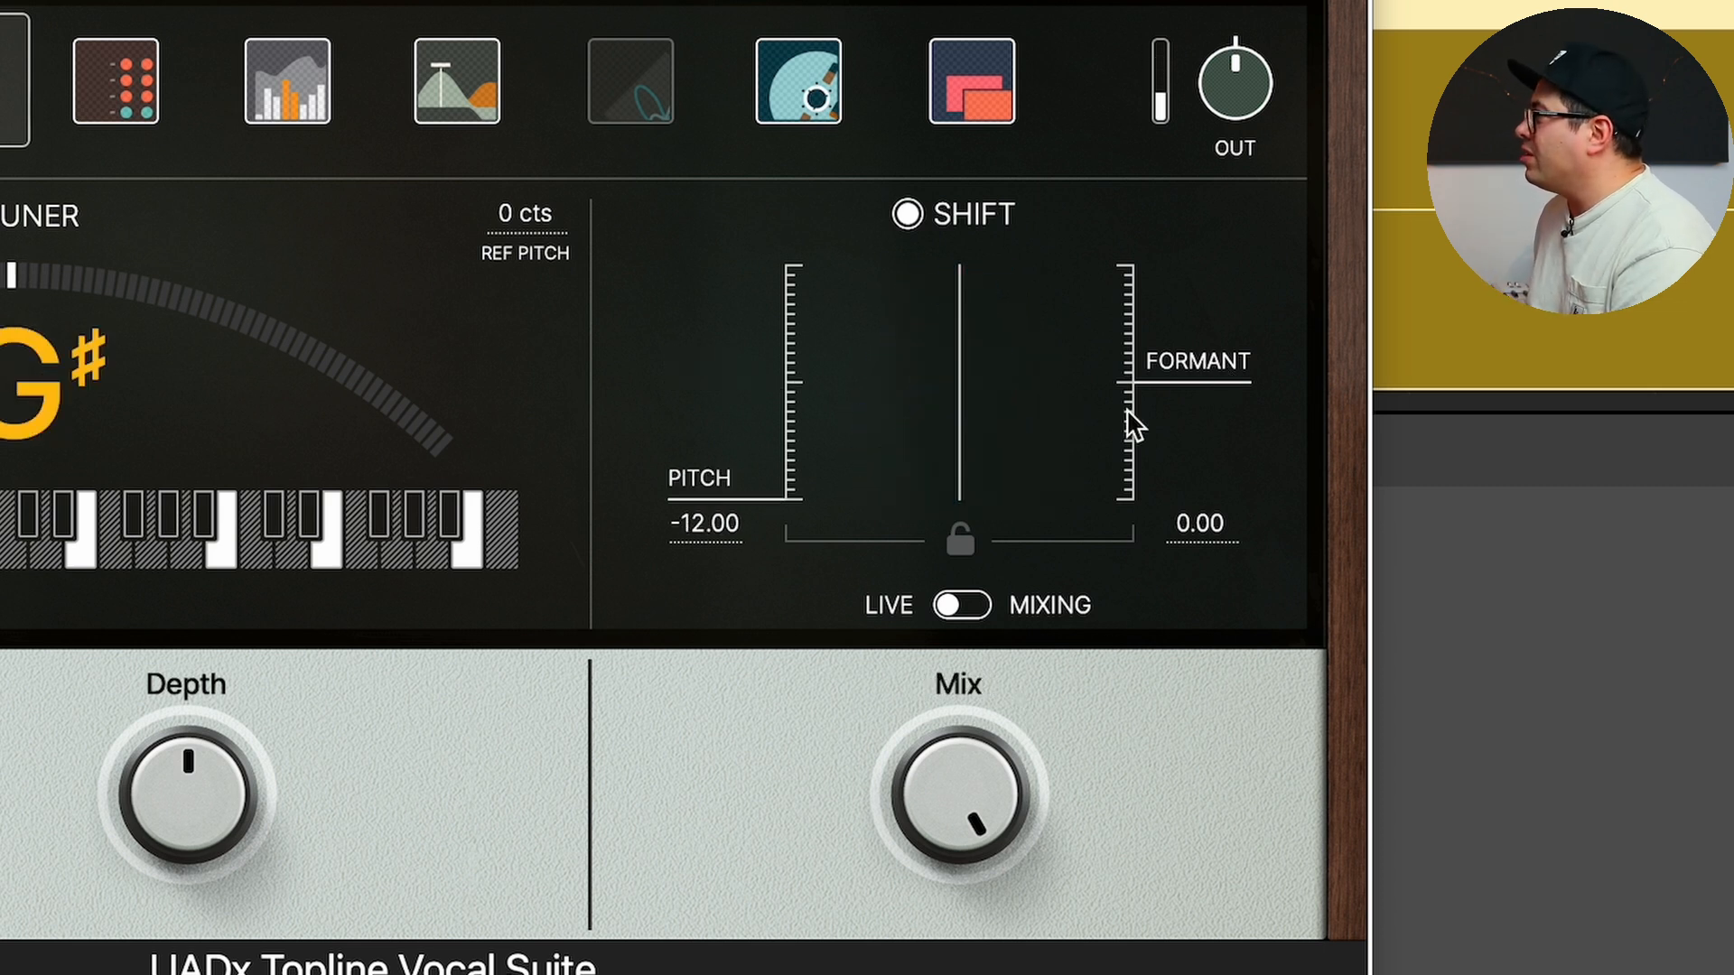
left_click_drag(1197, 379, 1070, 714)
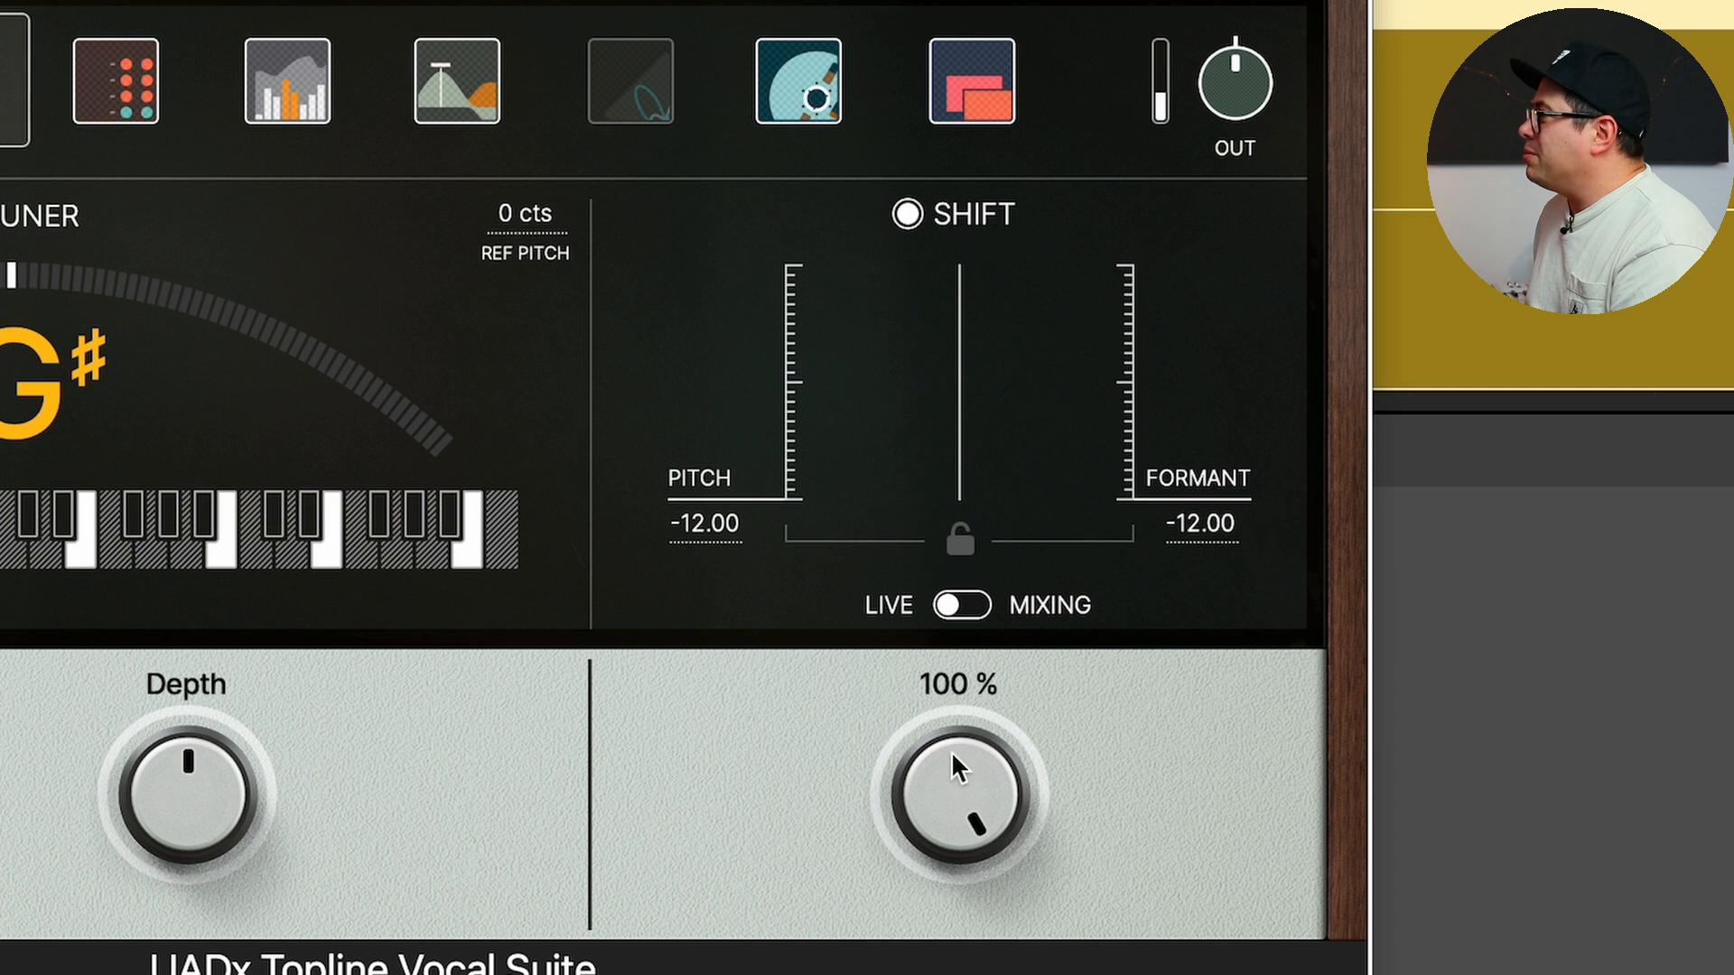
left_click_drag(952, 752, 967, 912)
mouse_move(979, 758)
left_mouse_down()
mouse_move(991, 648)
mouse_move(967, 805)
mouse_move(985, 763)
mouse_move(980, 781)
left_mouse_up()
left_click(962, 607)
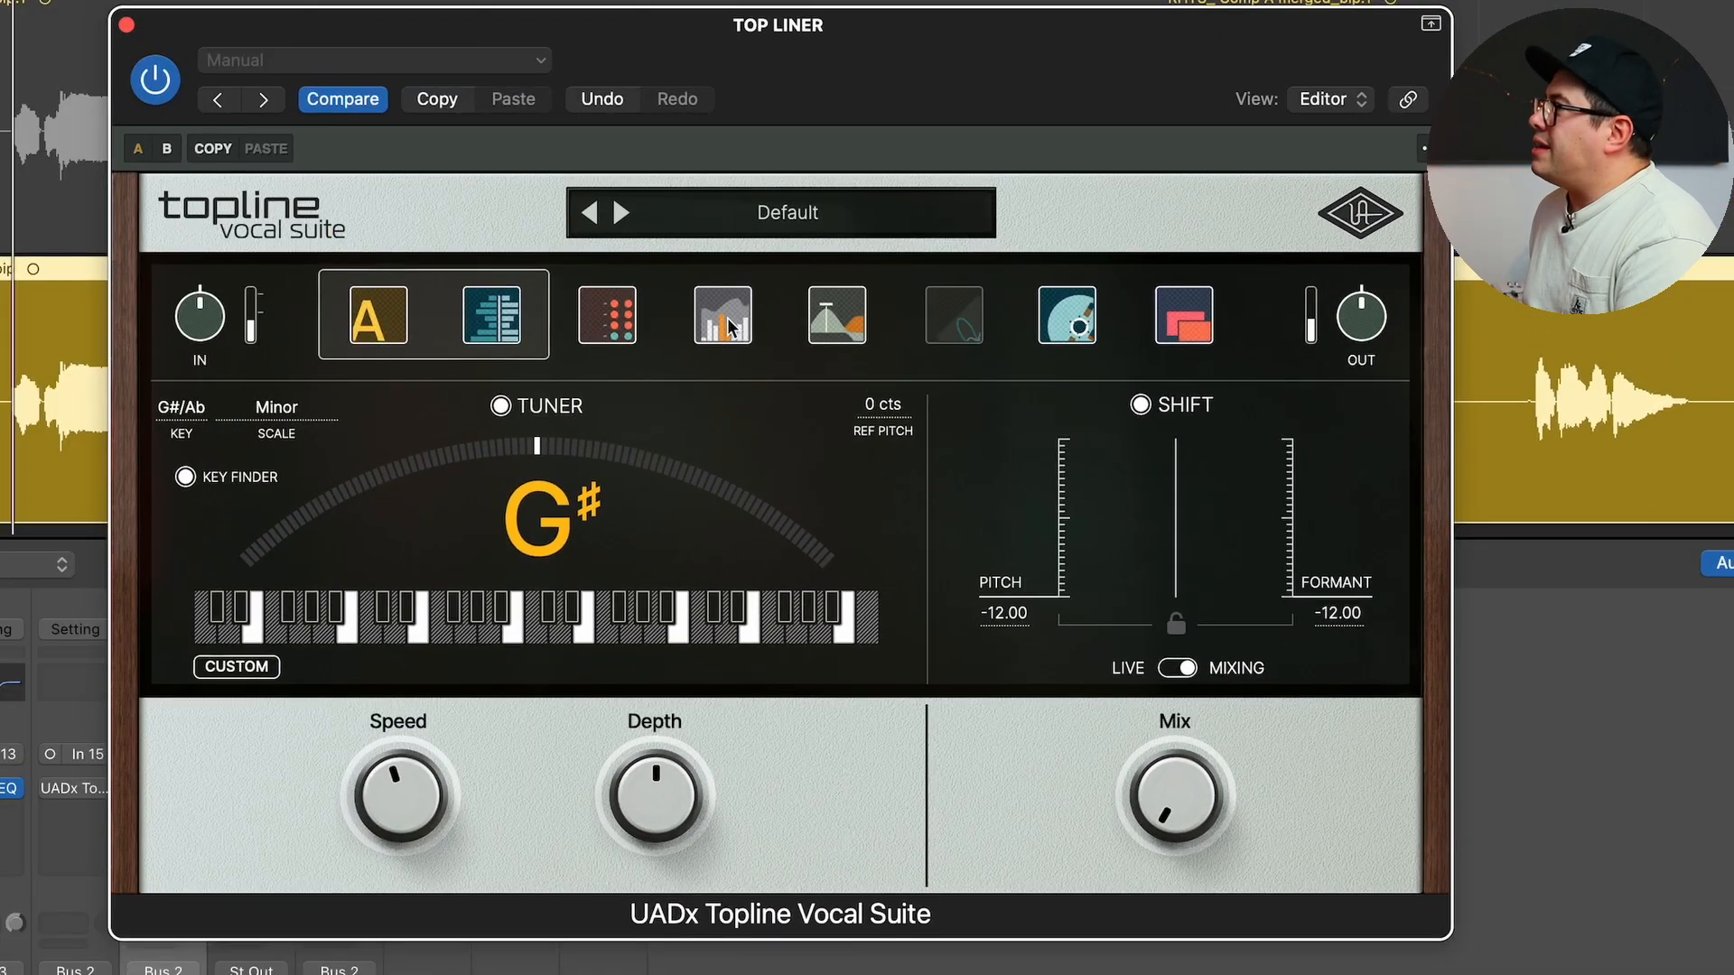
Show the Analog, Dynamics and EQ modules and audition the Analog colors Hyped, Present, Vintage and Bright, ending on Flat
left_click(727, 326)
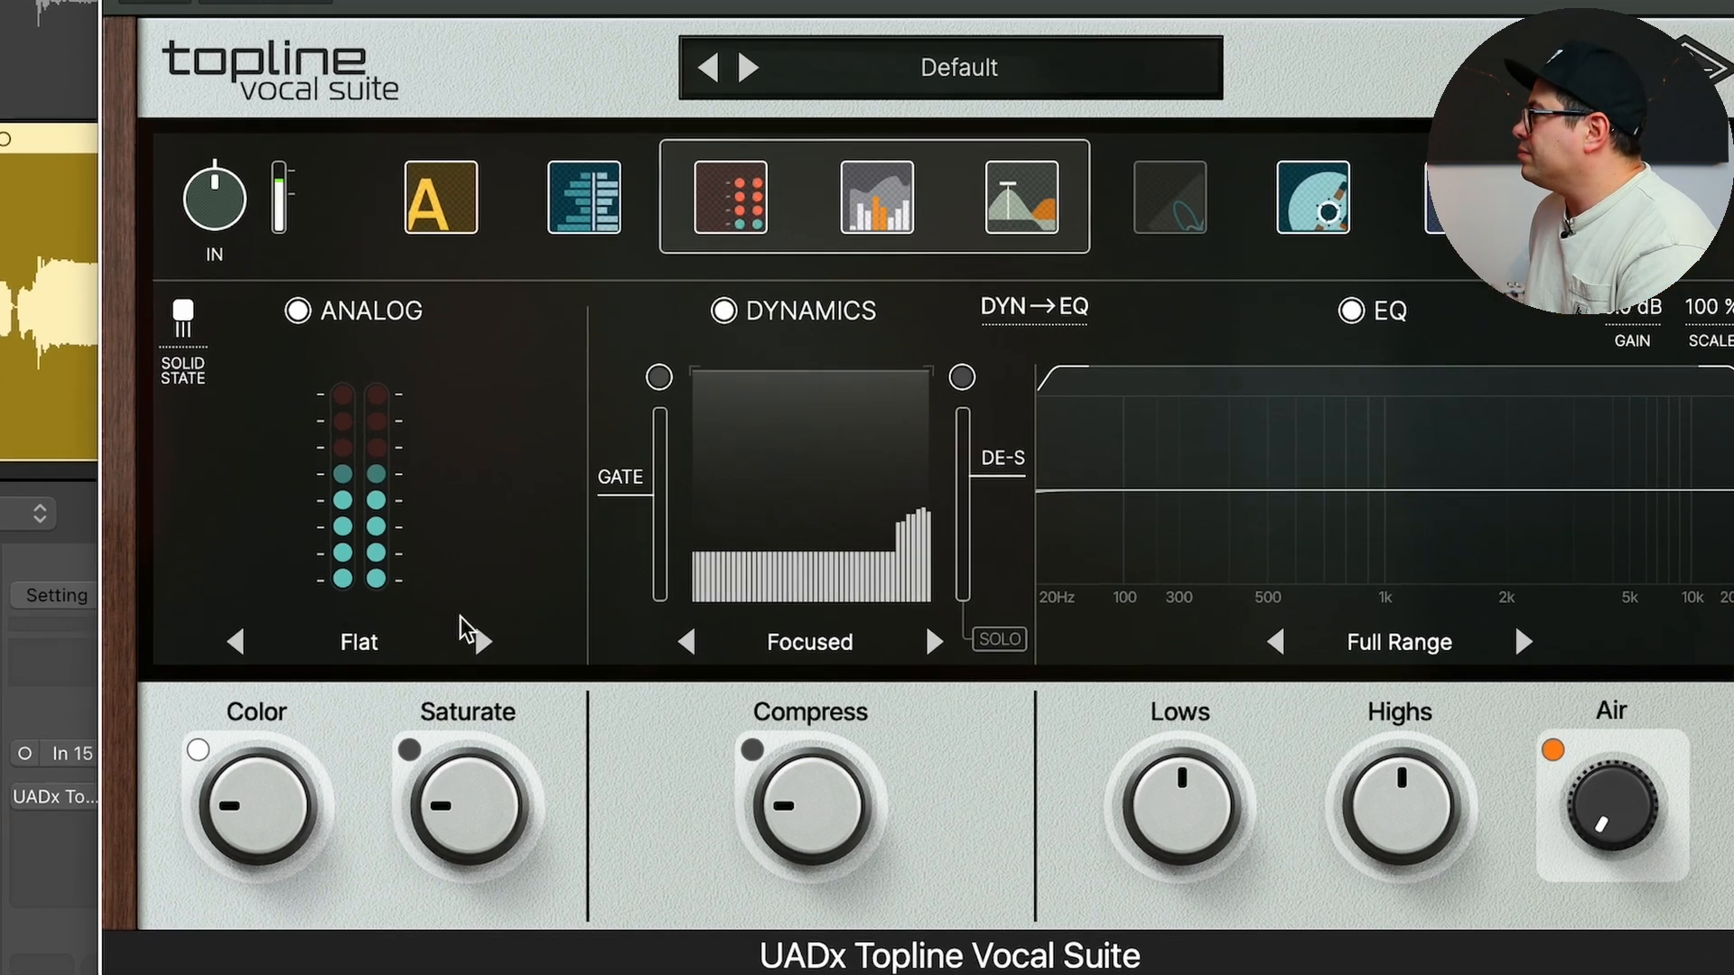
left_click(412, 666)
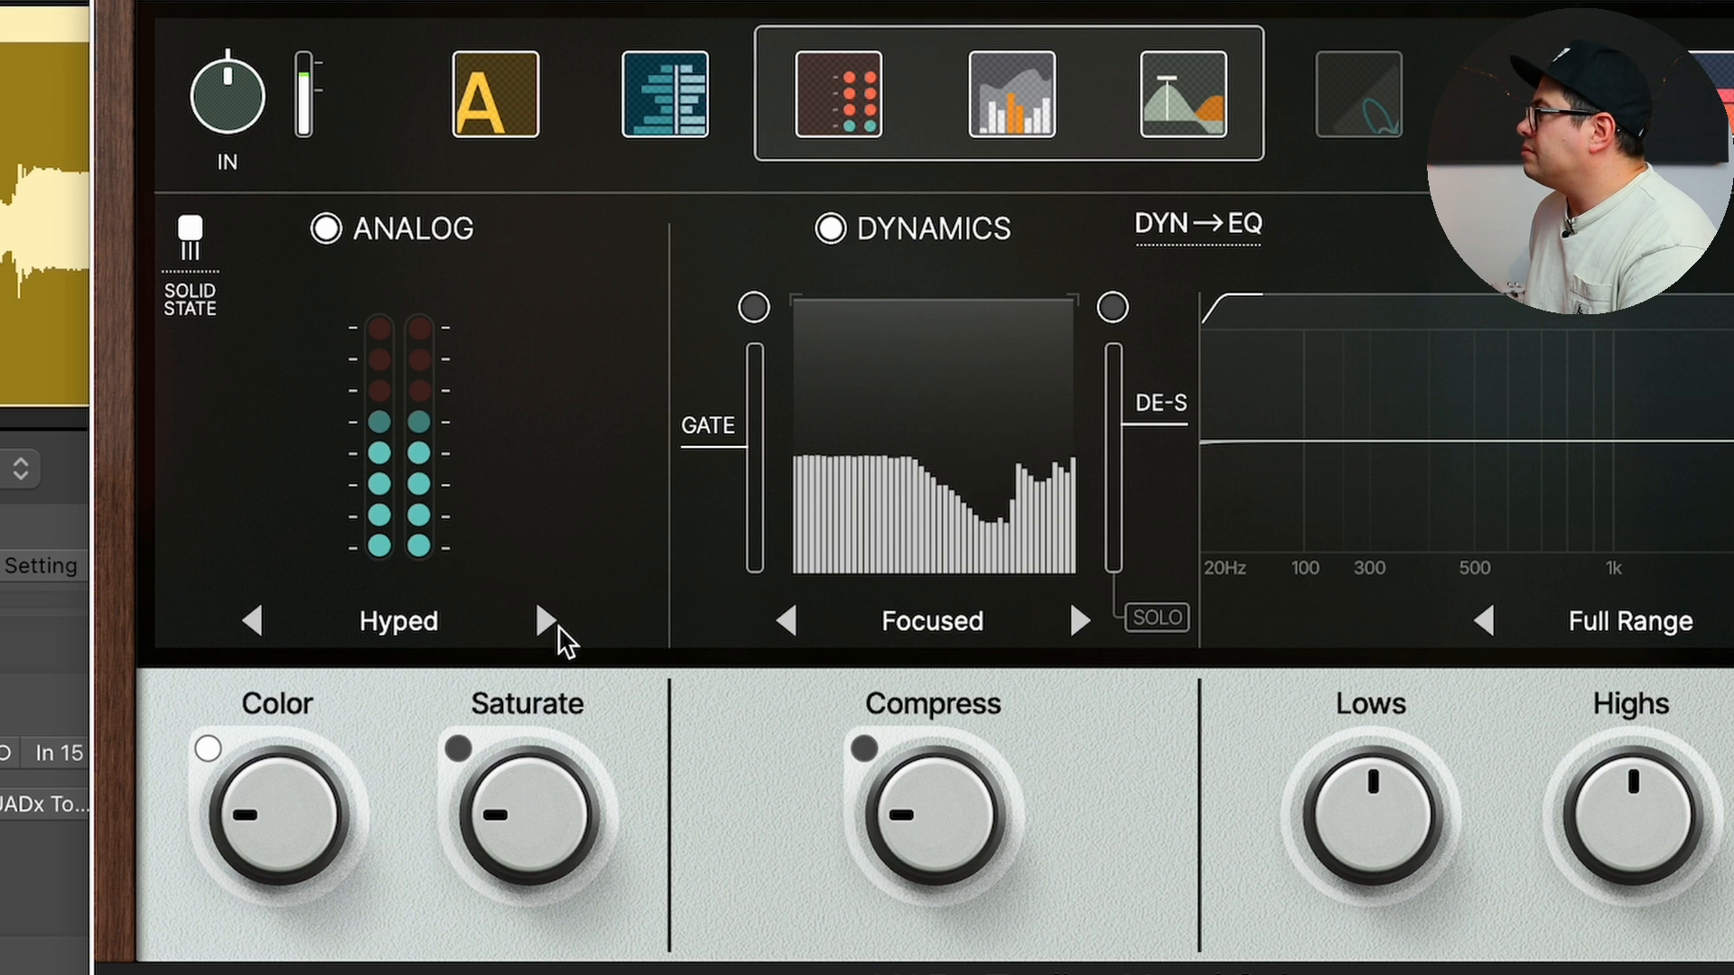
left_click(557, 628)
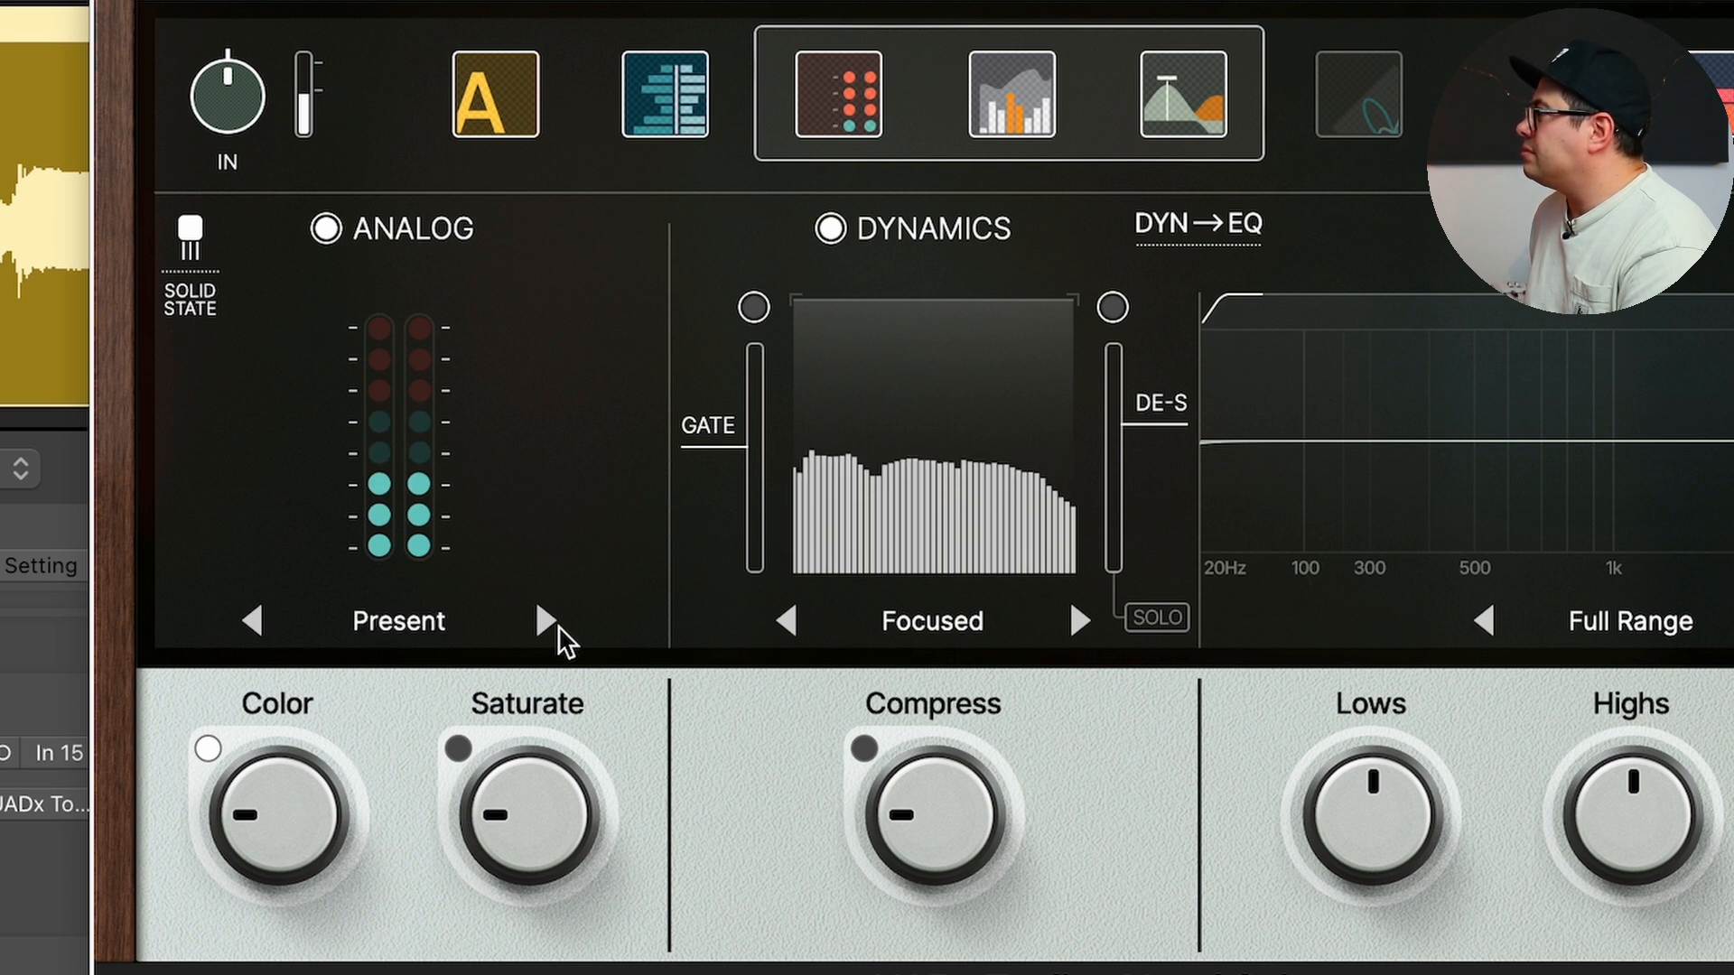
left_click(547, 621)
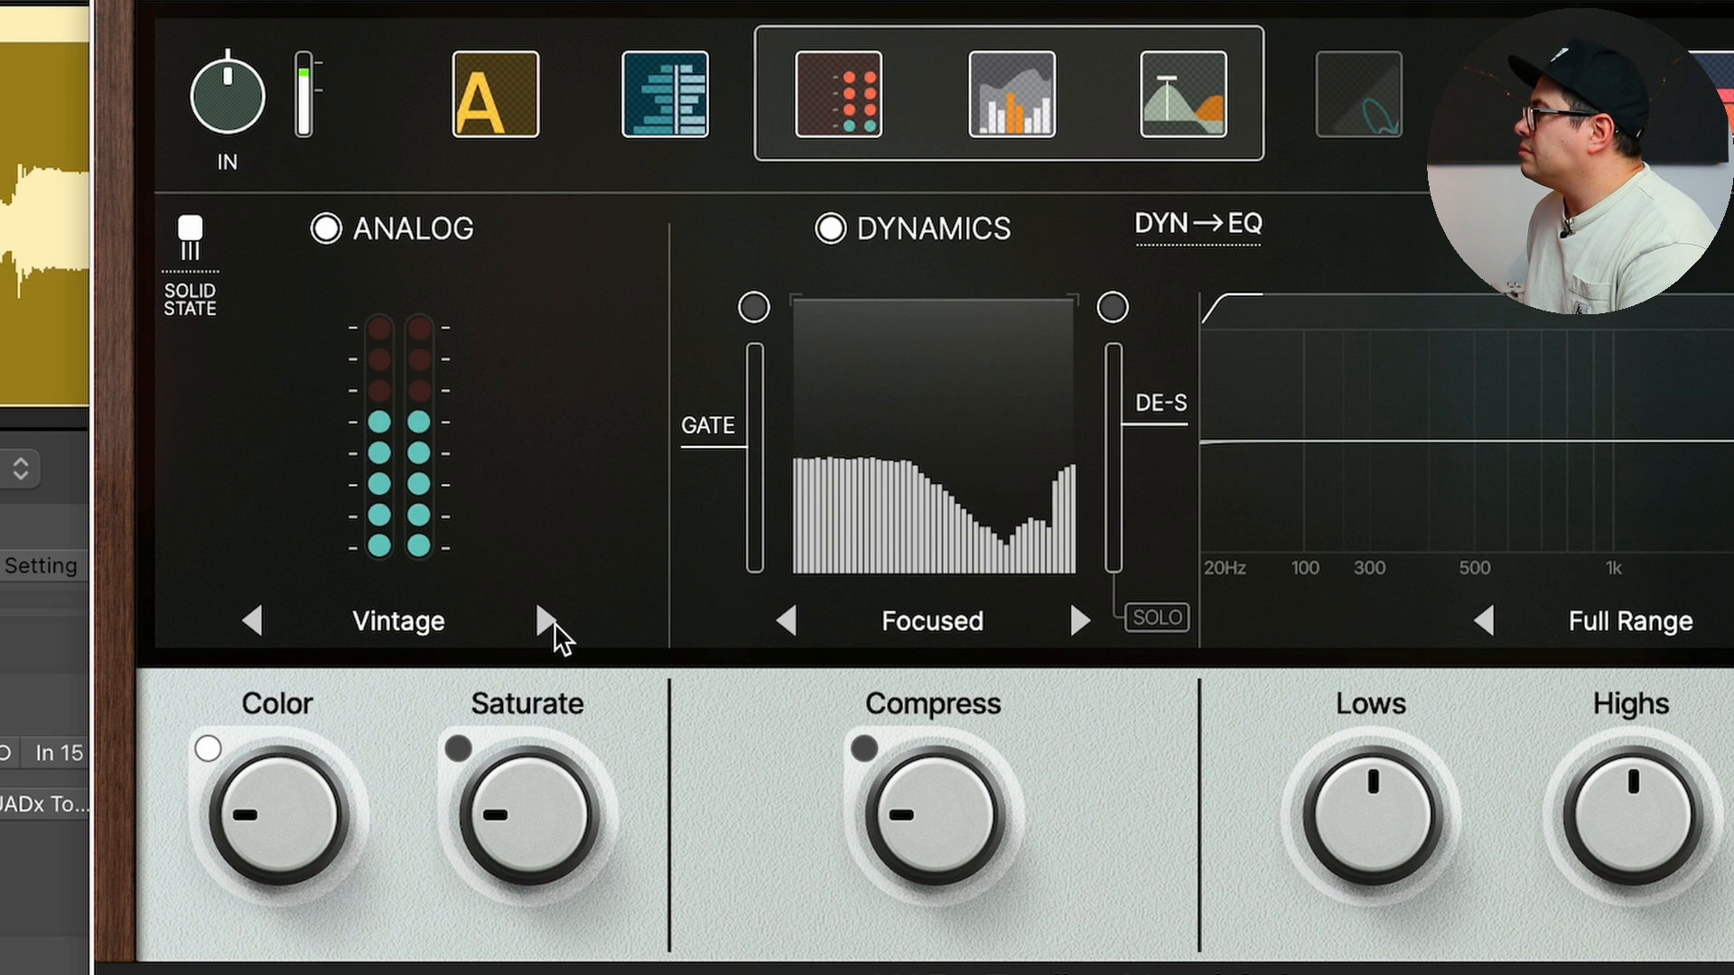
left_click(546, 622)
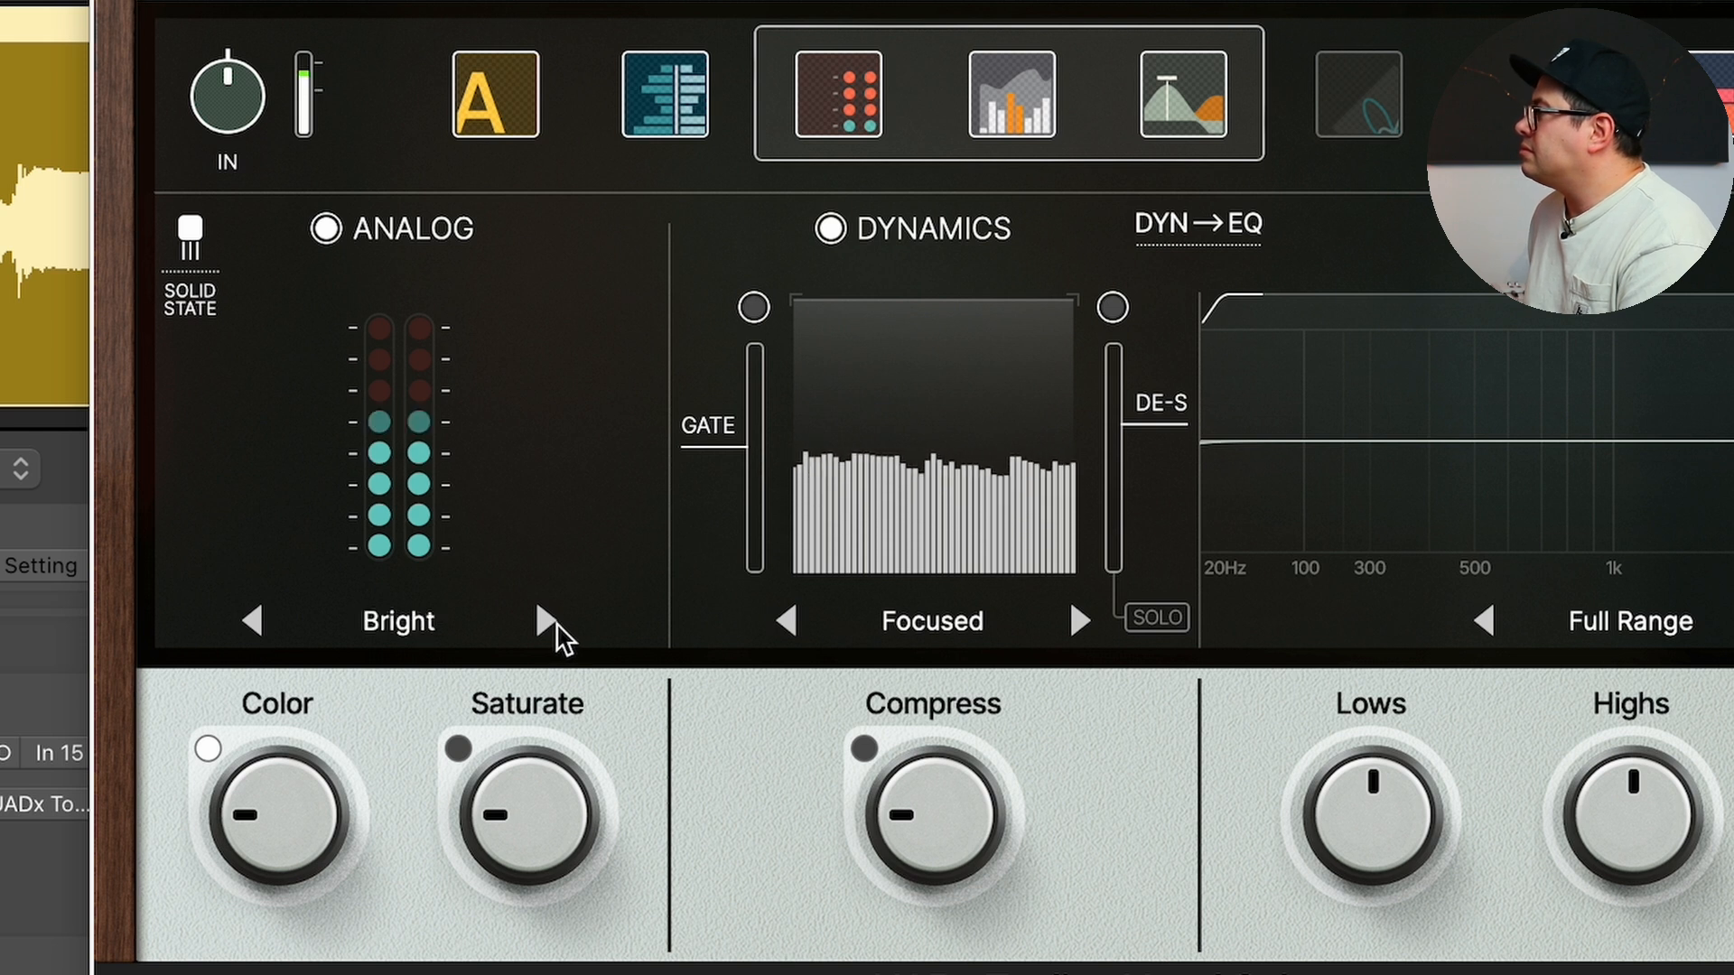
left_click(546, 622)
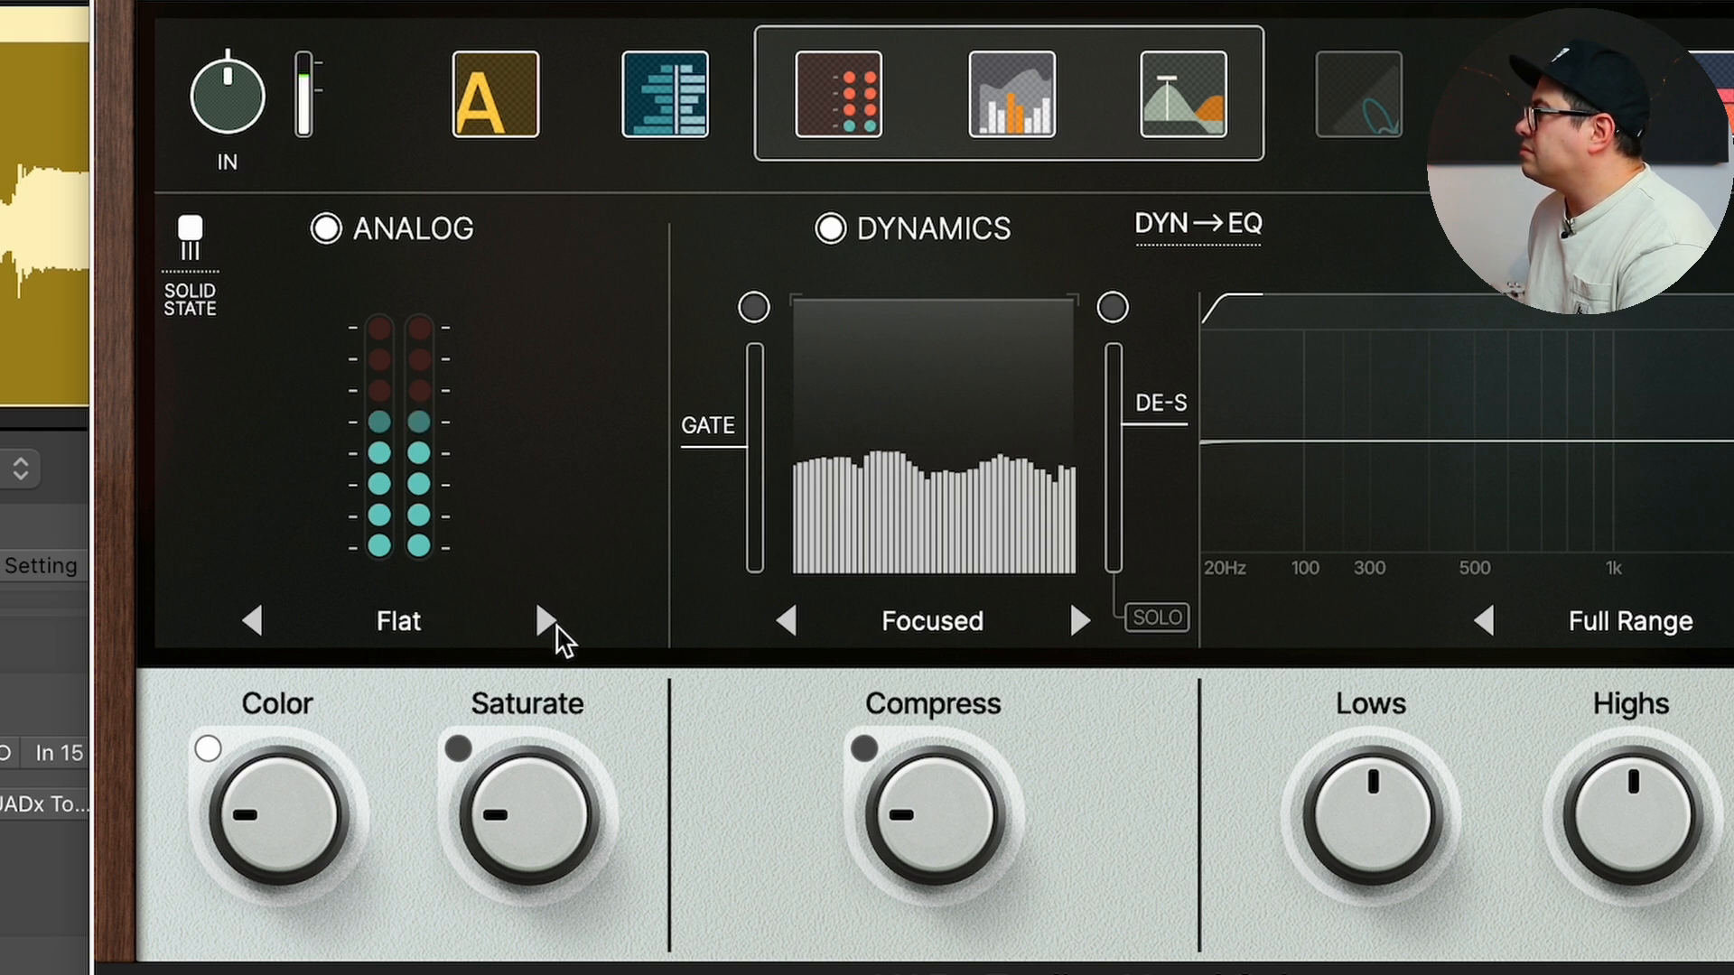
left_click(547, 621)
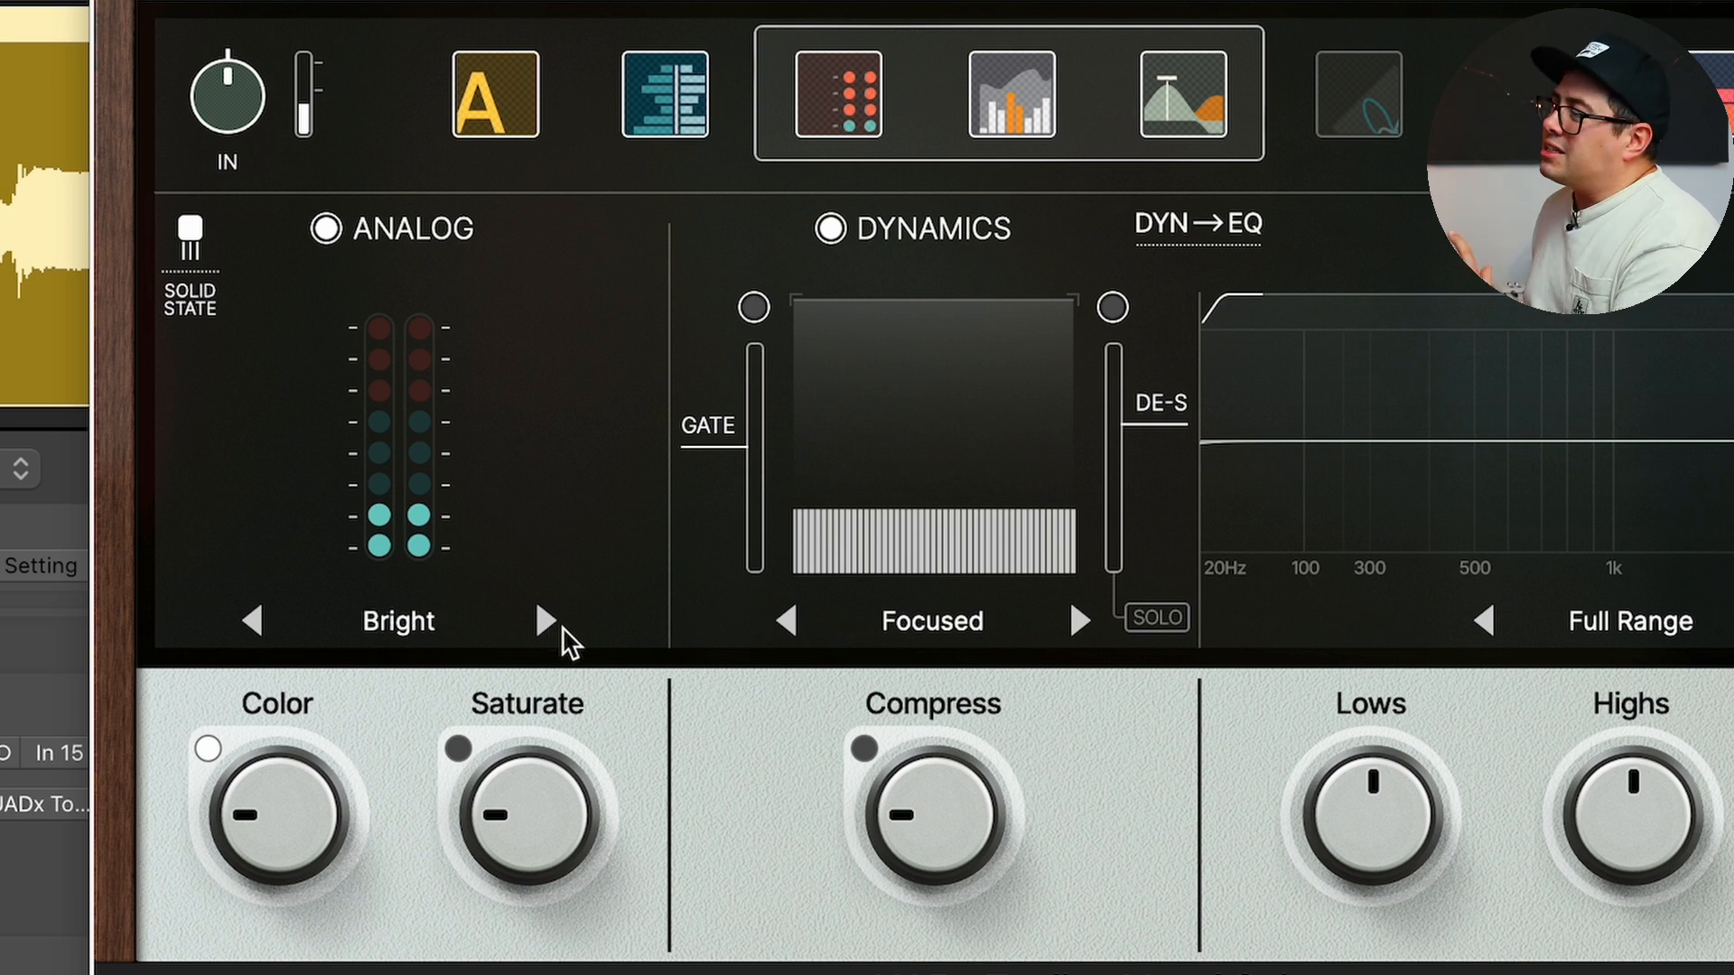
left_click(545, 621)
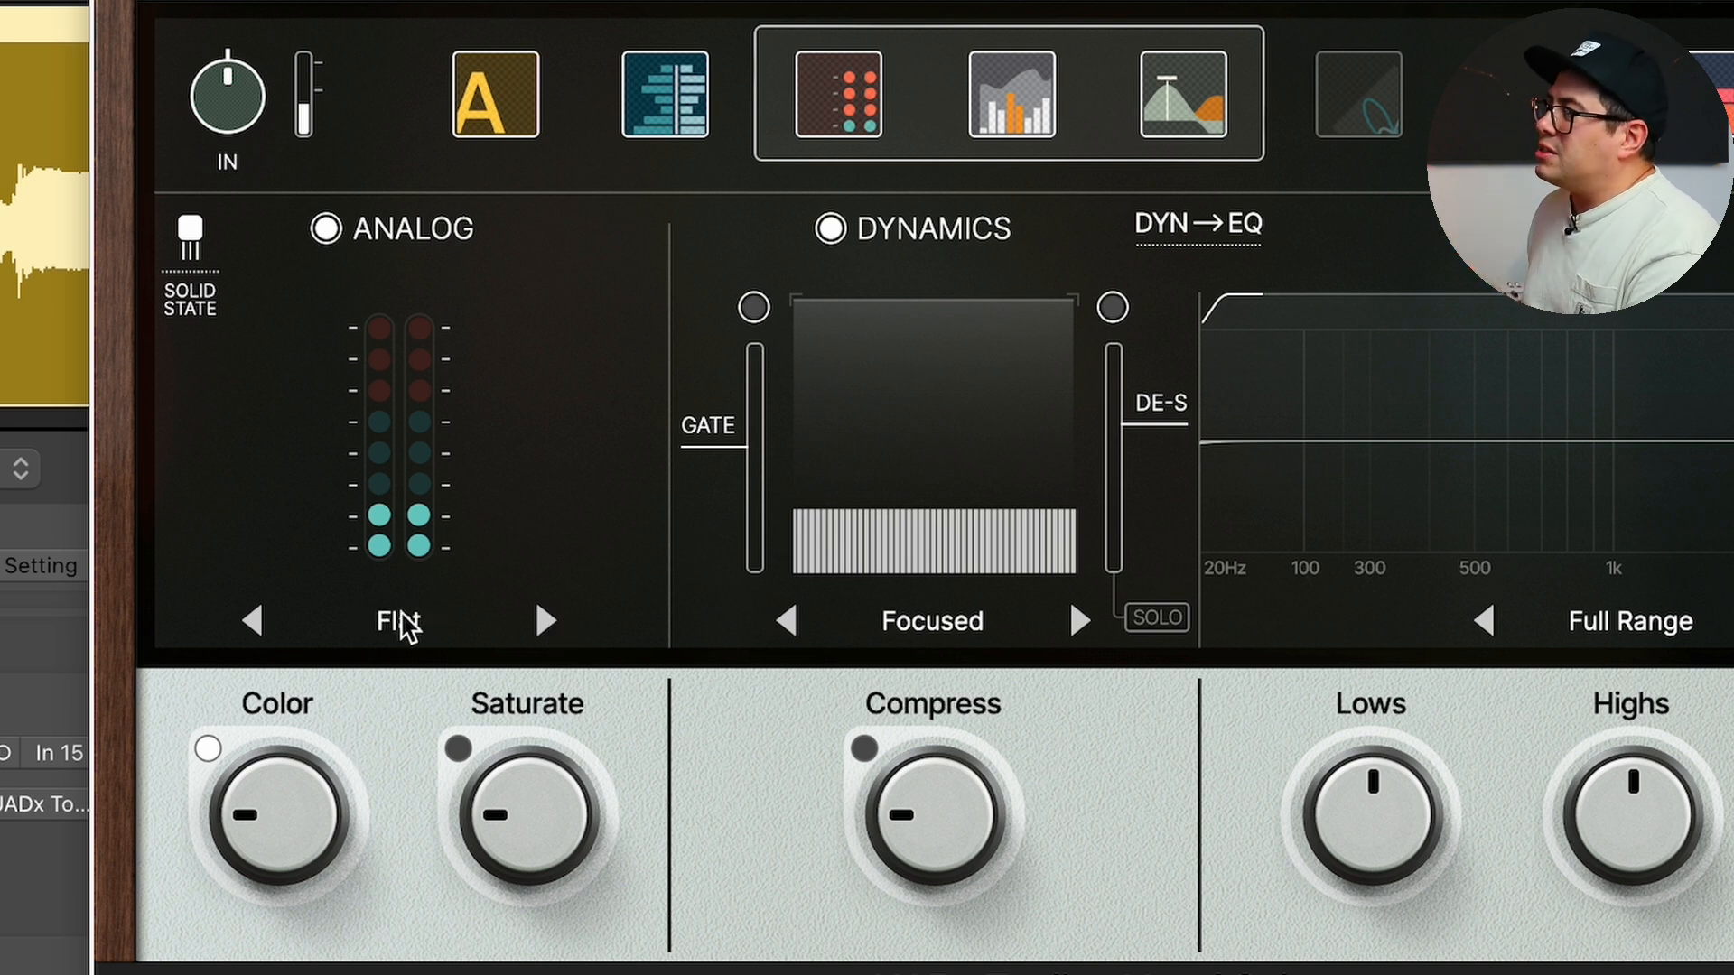
Adjust the Analog Color to 20 %, and enable Saturate with its amount raised slightly
mouse_move(306, 885)
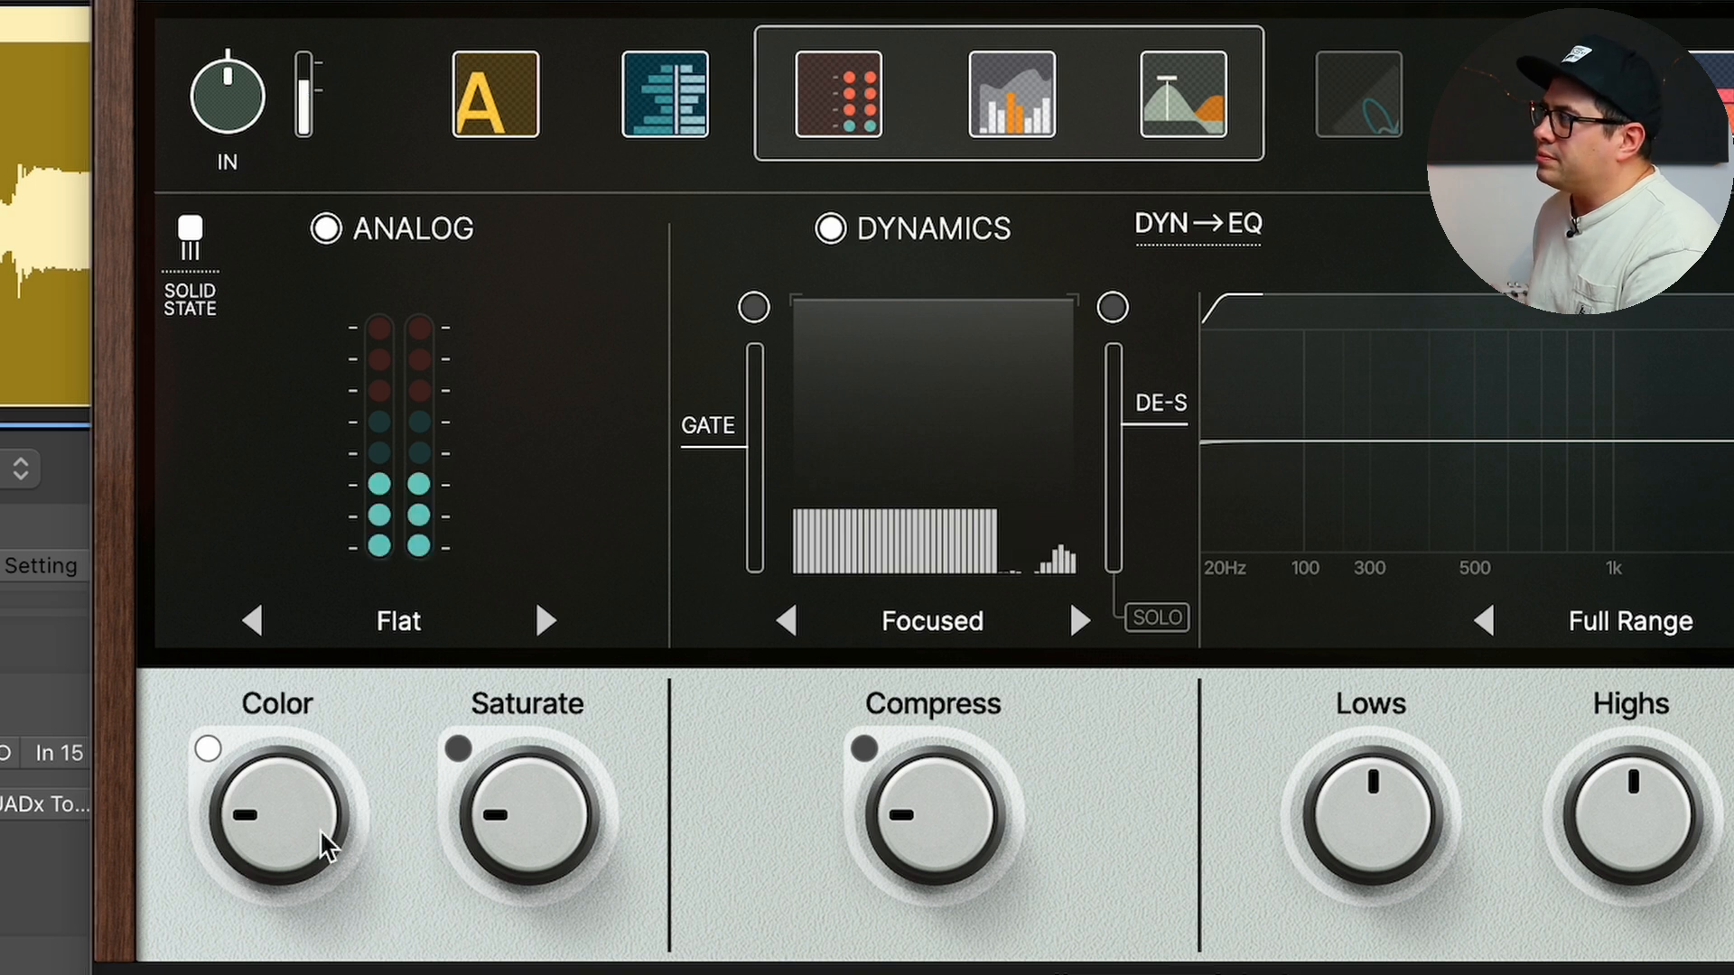
left_click_drag(329, 843, 290, 821)
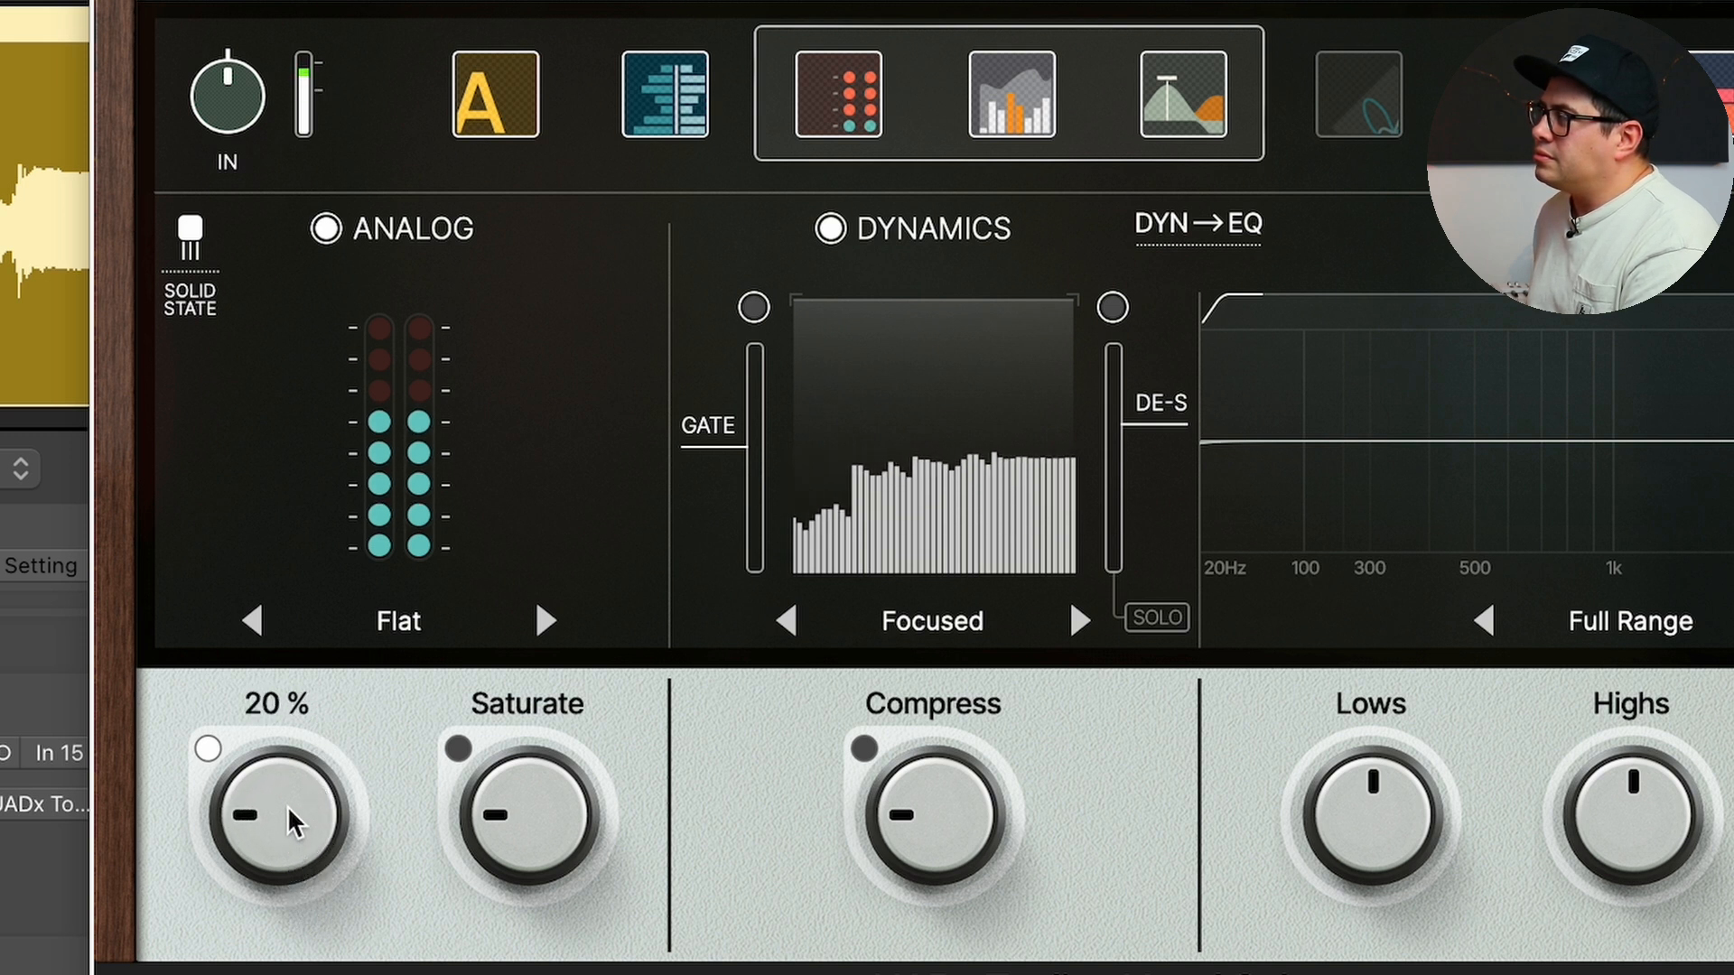
left_click(458, 747)
left_click_drag(523, 837, 535, 801)
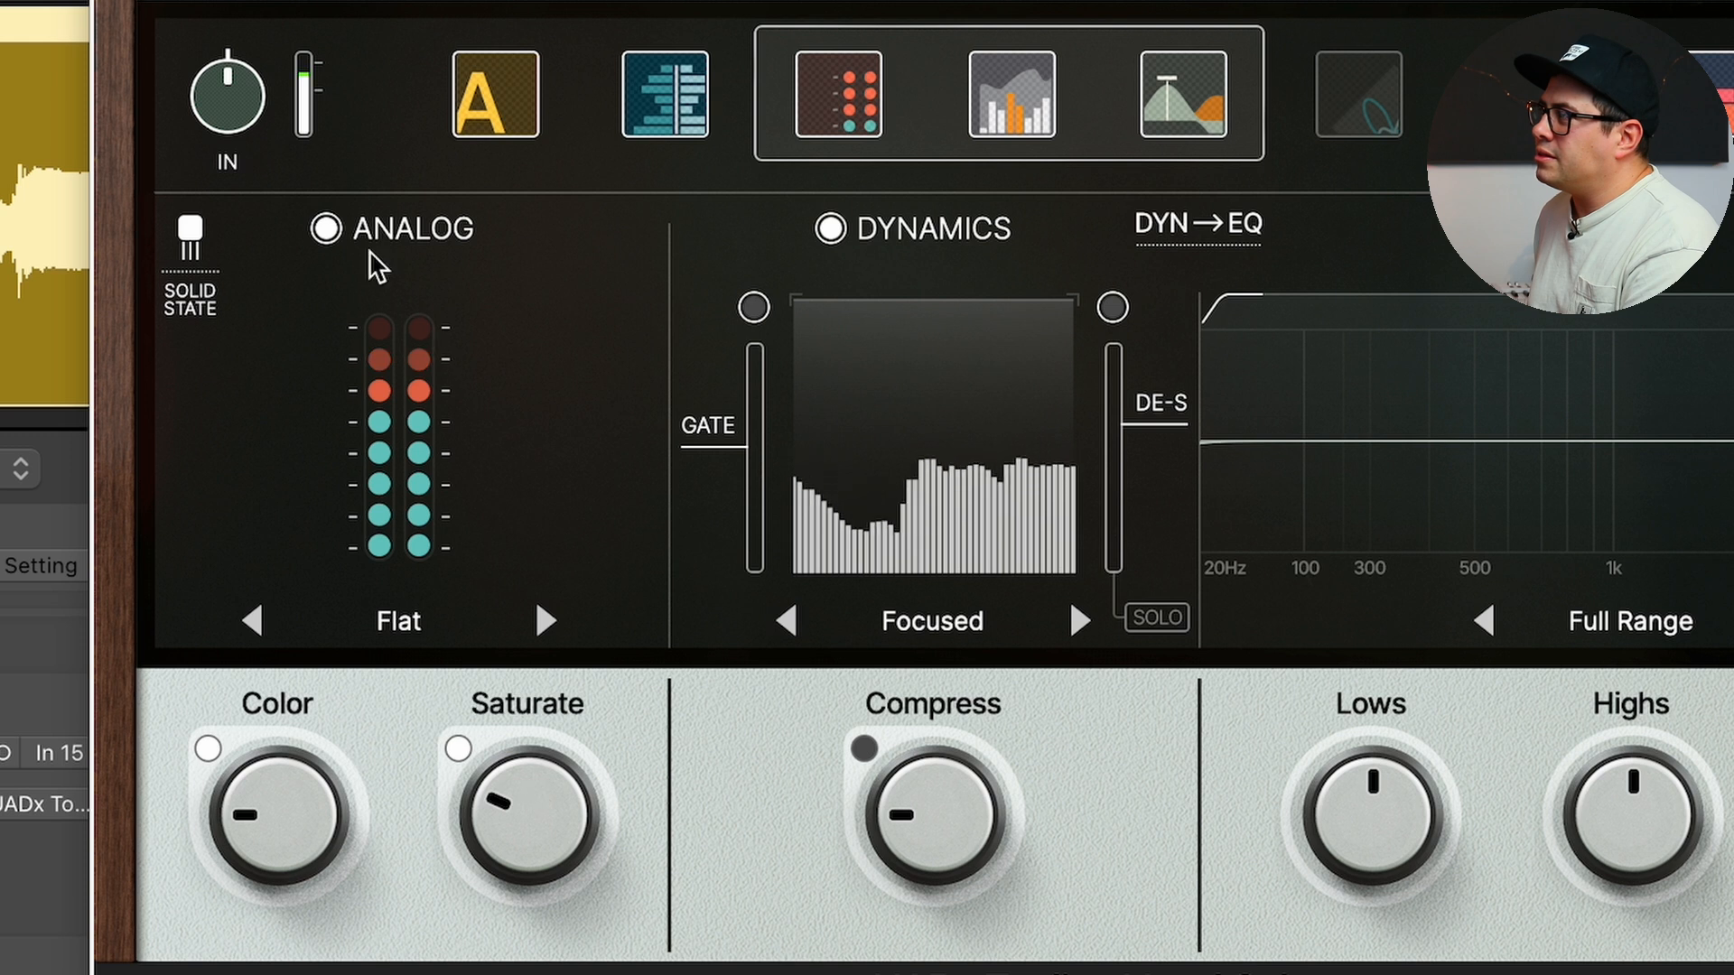
Compare the vocal with the Analog module bypassed and active, leaving the module on
left_click(330, 227)
left_click(327, 228)
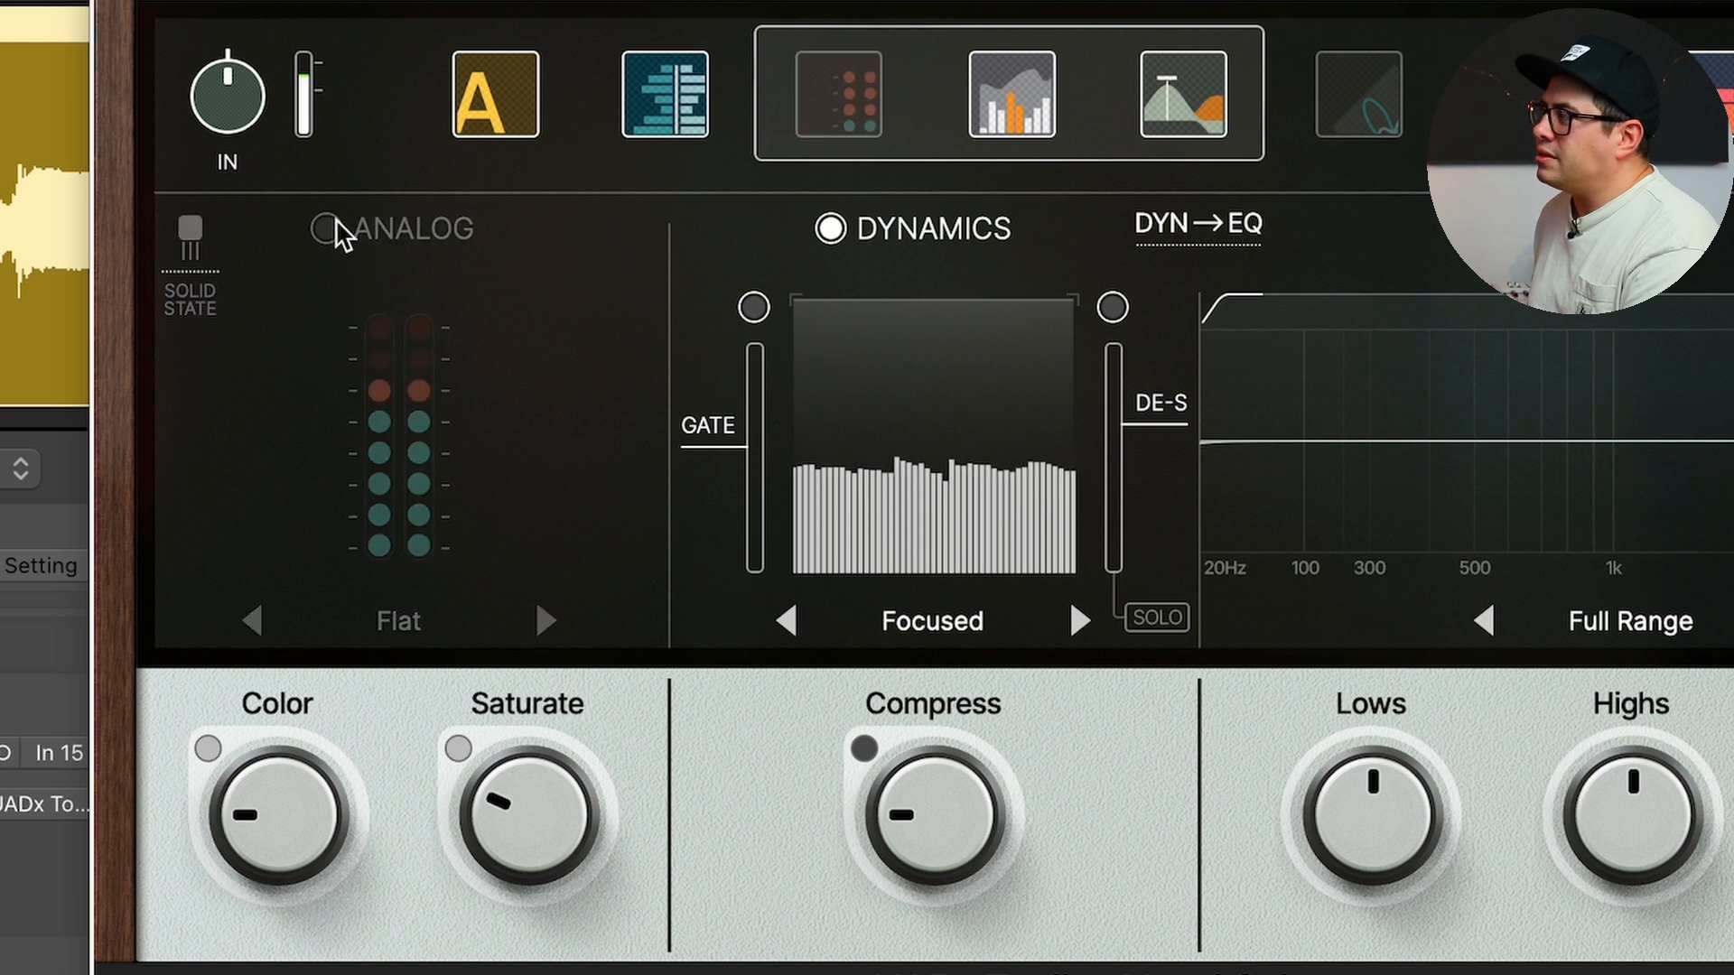
left_click(333, 228)
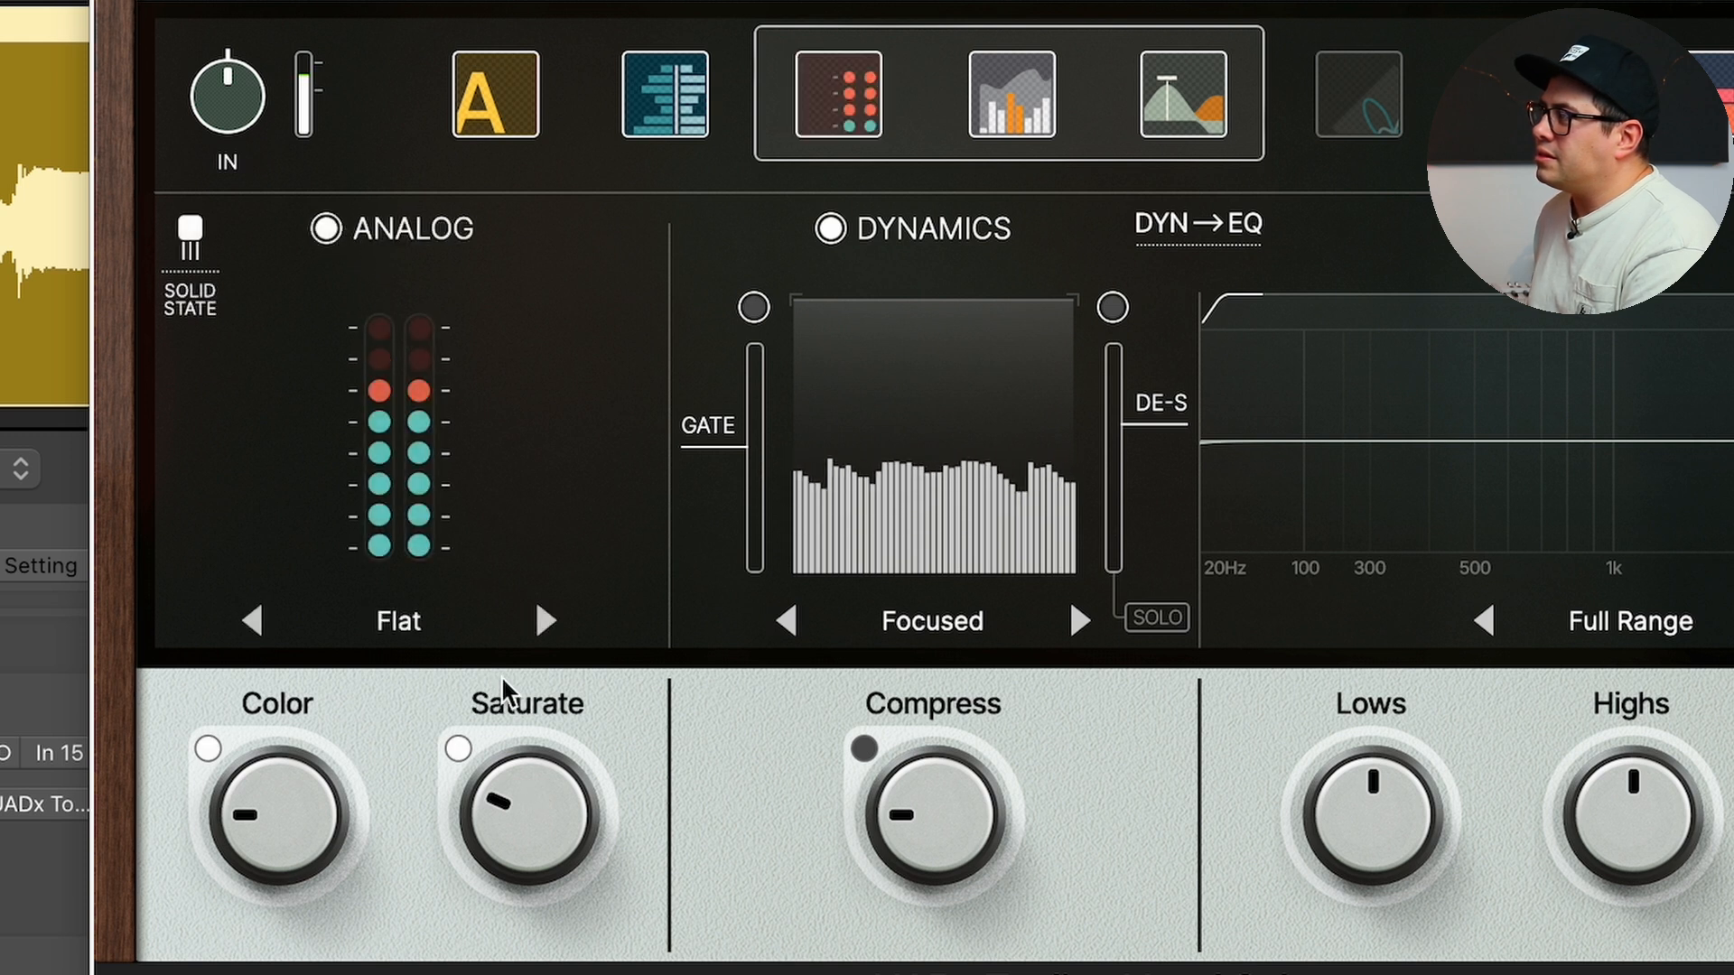
Fine-tune the Analog Saturate amount slightly and stop playback
mouse_move(506, 813)
left_mouse_down()
mouse_move(515, 860)
mouse_move(508, 808)
left_mouse_up()
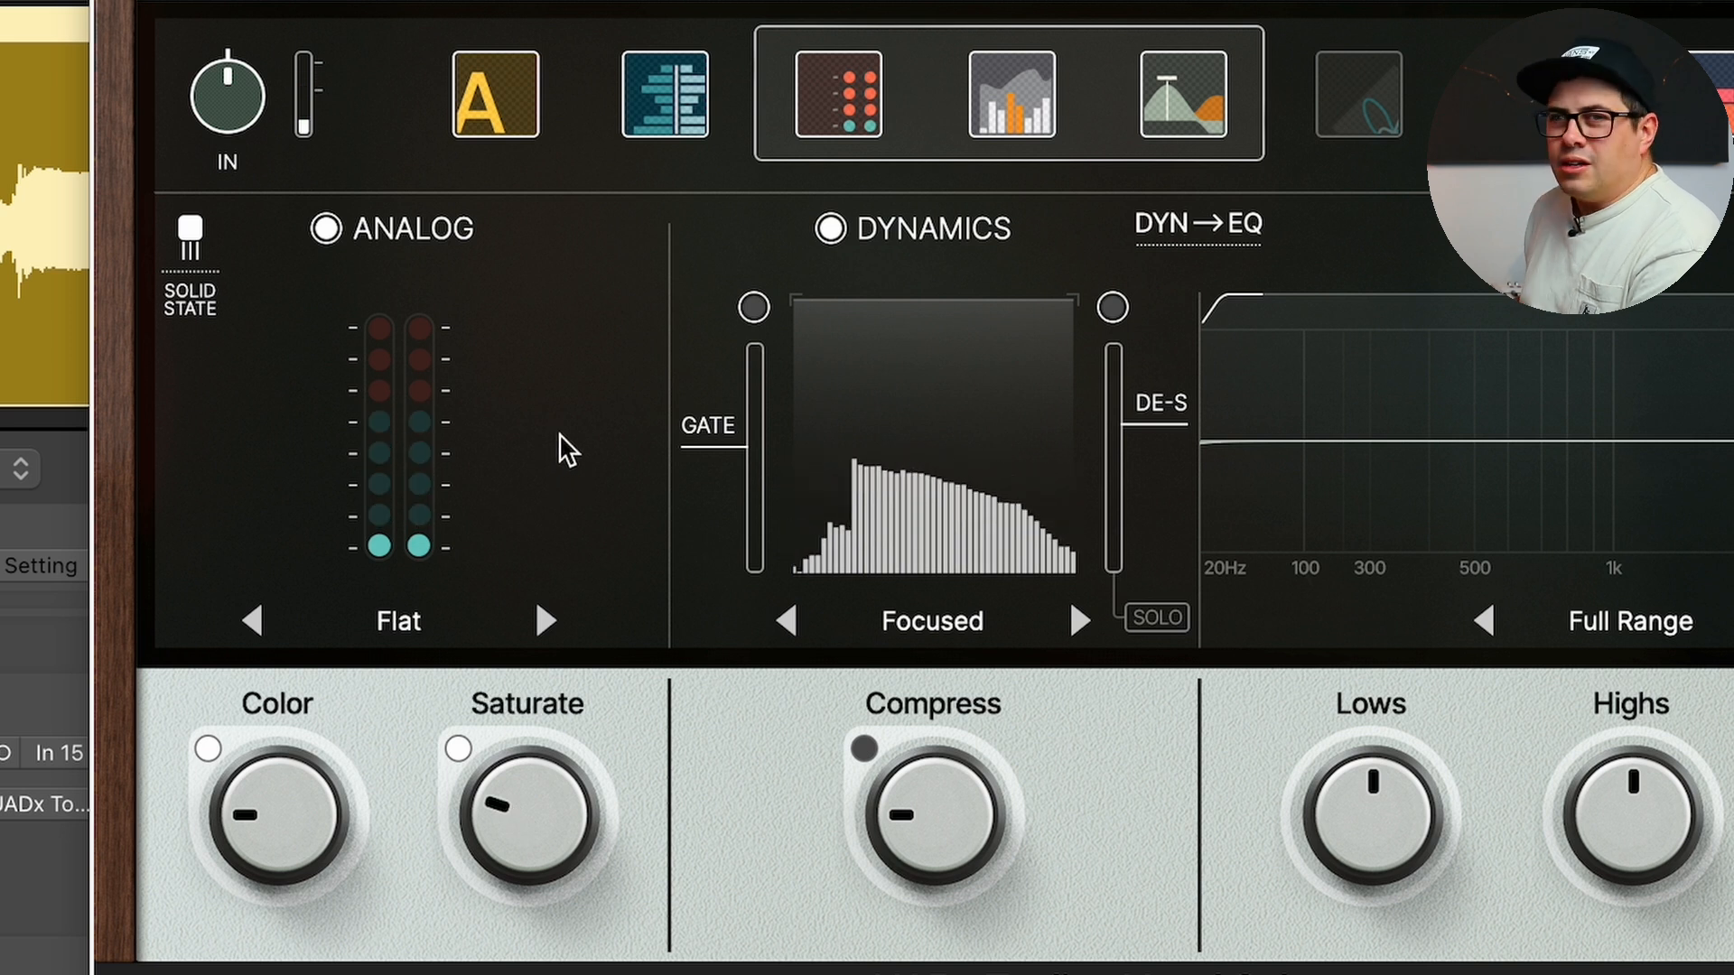
key("space")
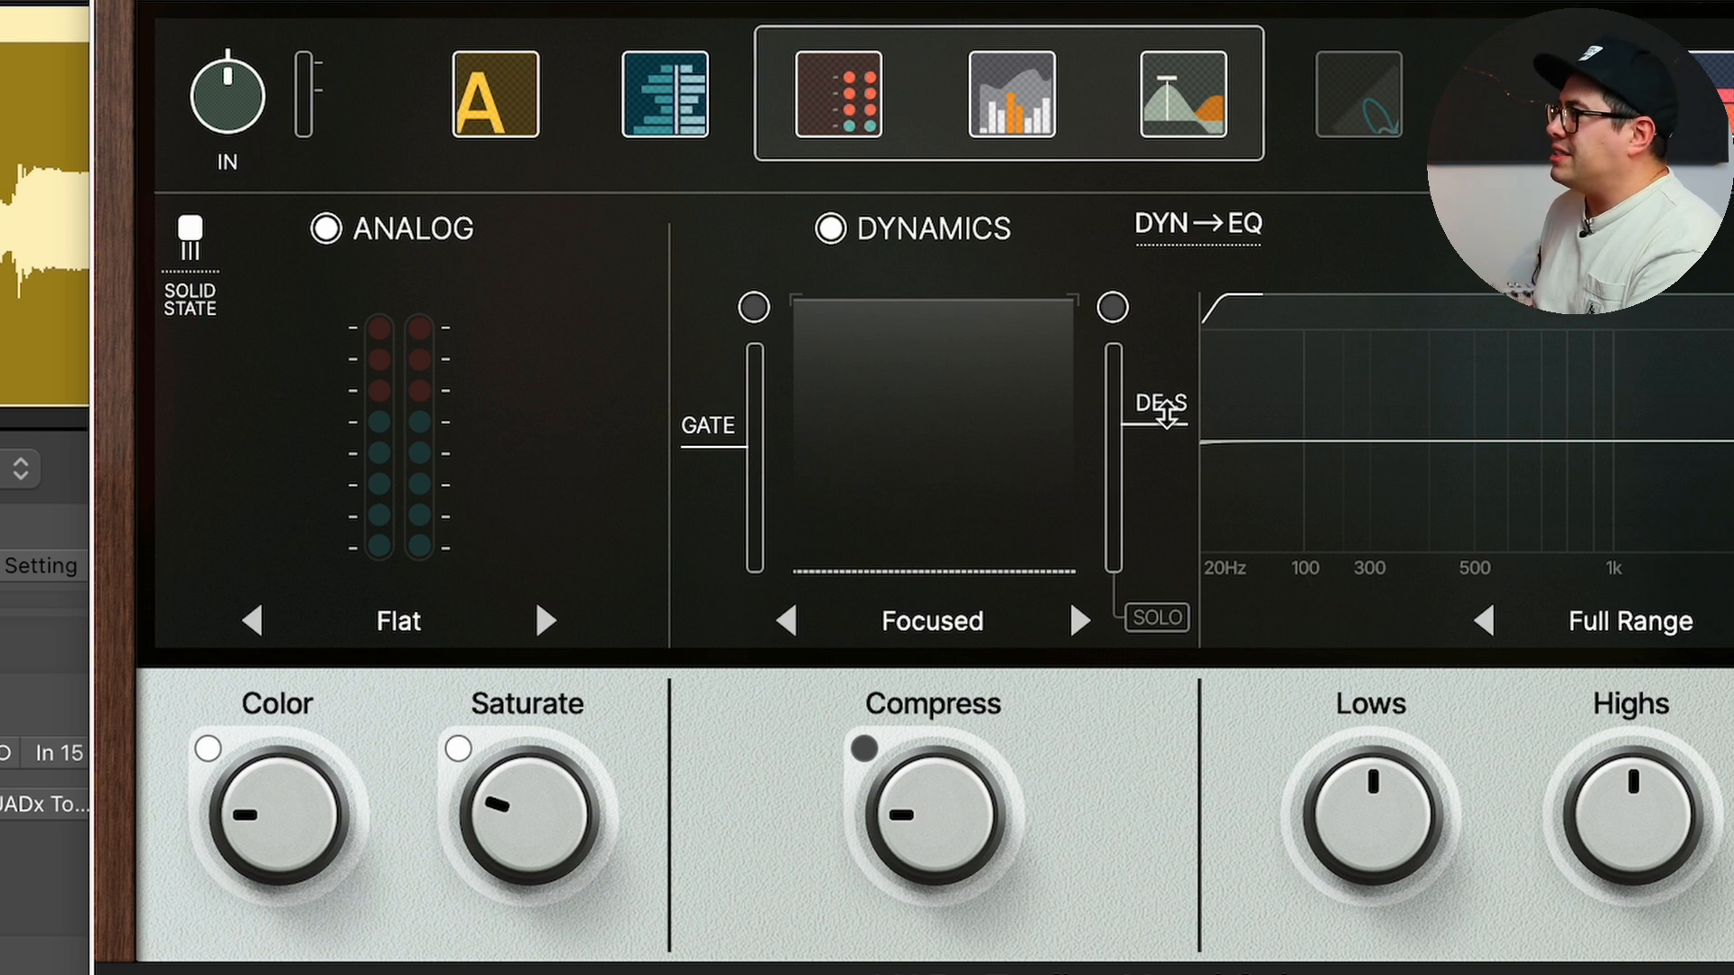
Play the vocal with Compress turned up and audition the compressor modes Tight, Aggressive, Warm, Transparent and Focused
mouse_move(960, 804)
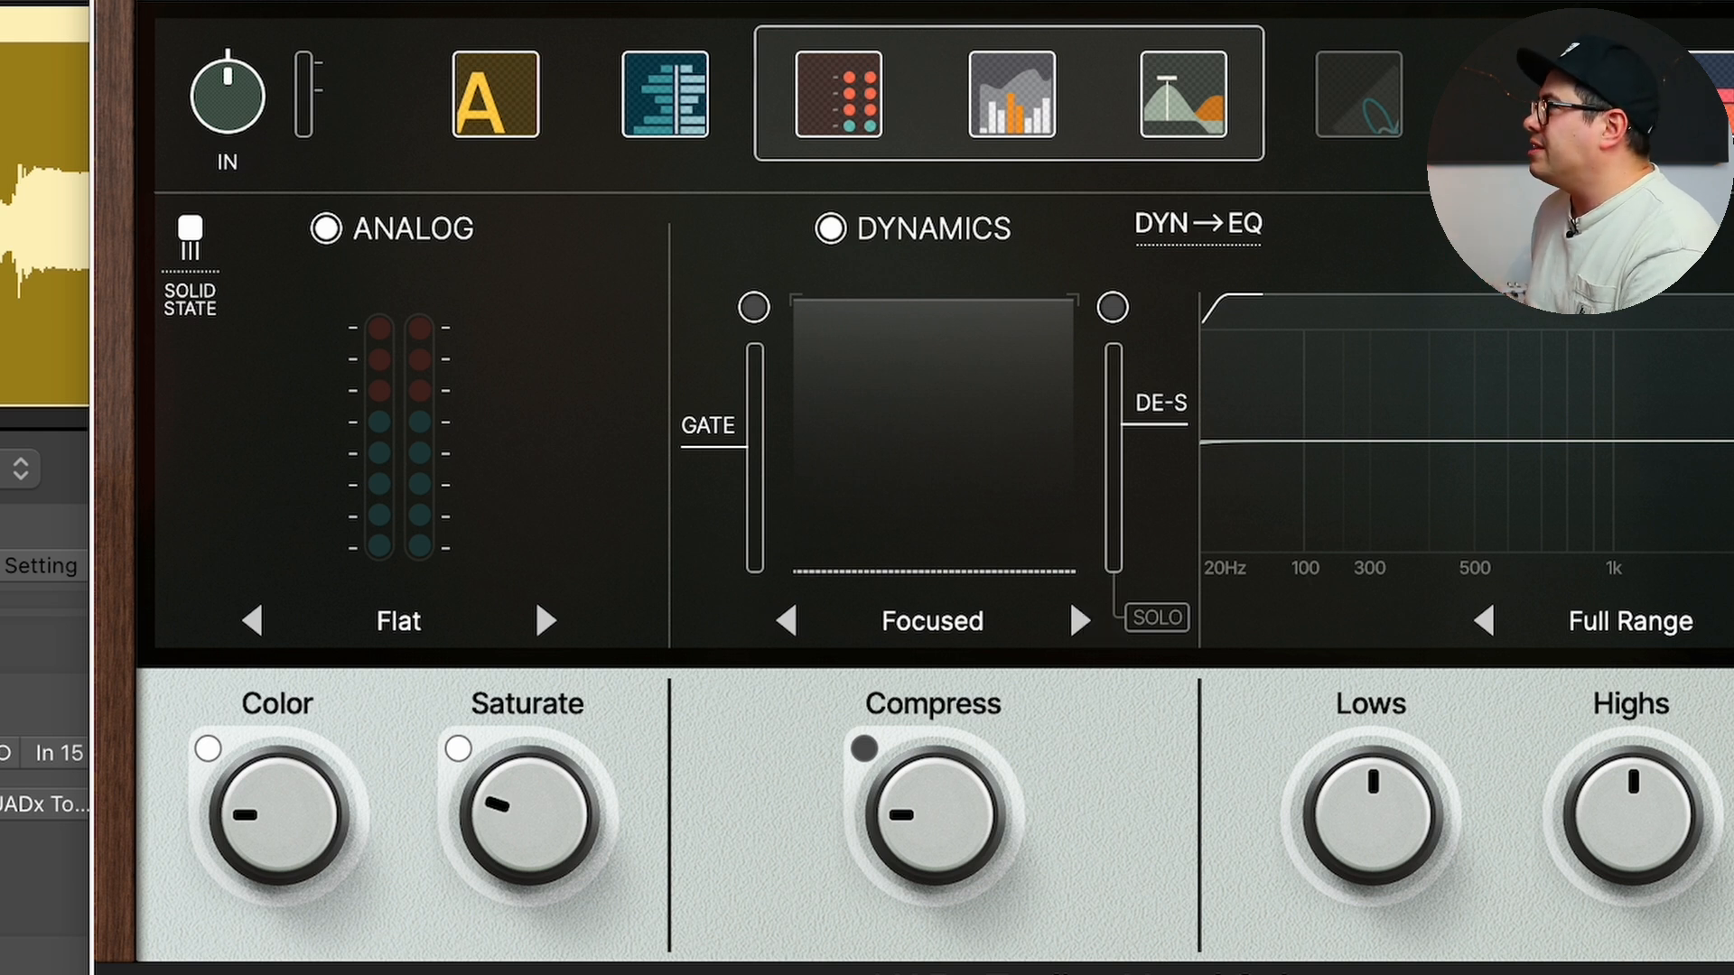
key("space")
left_click_drag(929, 821, 948, 754)
left_click(1080, 621)
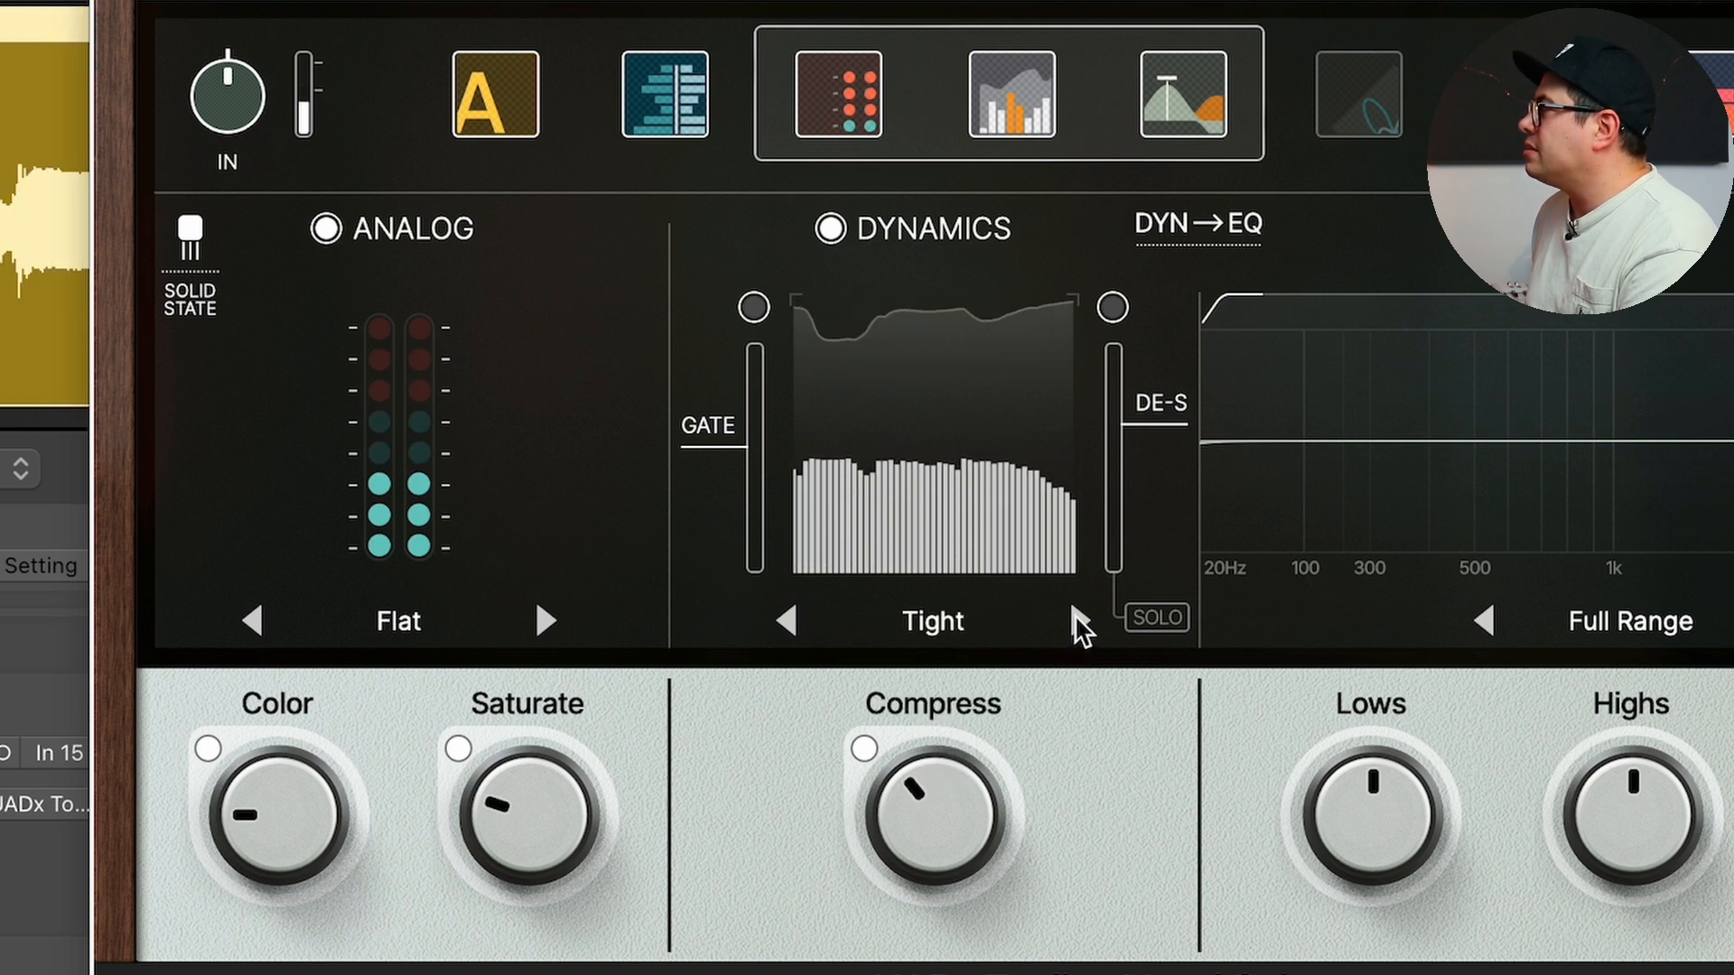
left_click(1079, 621)
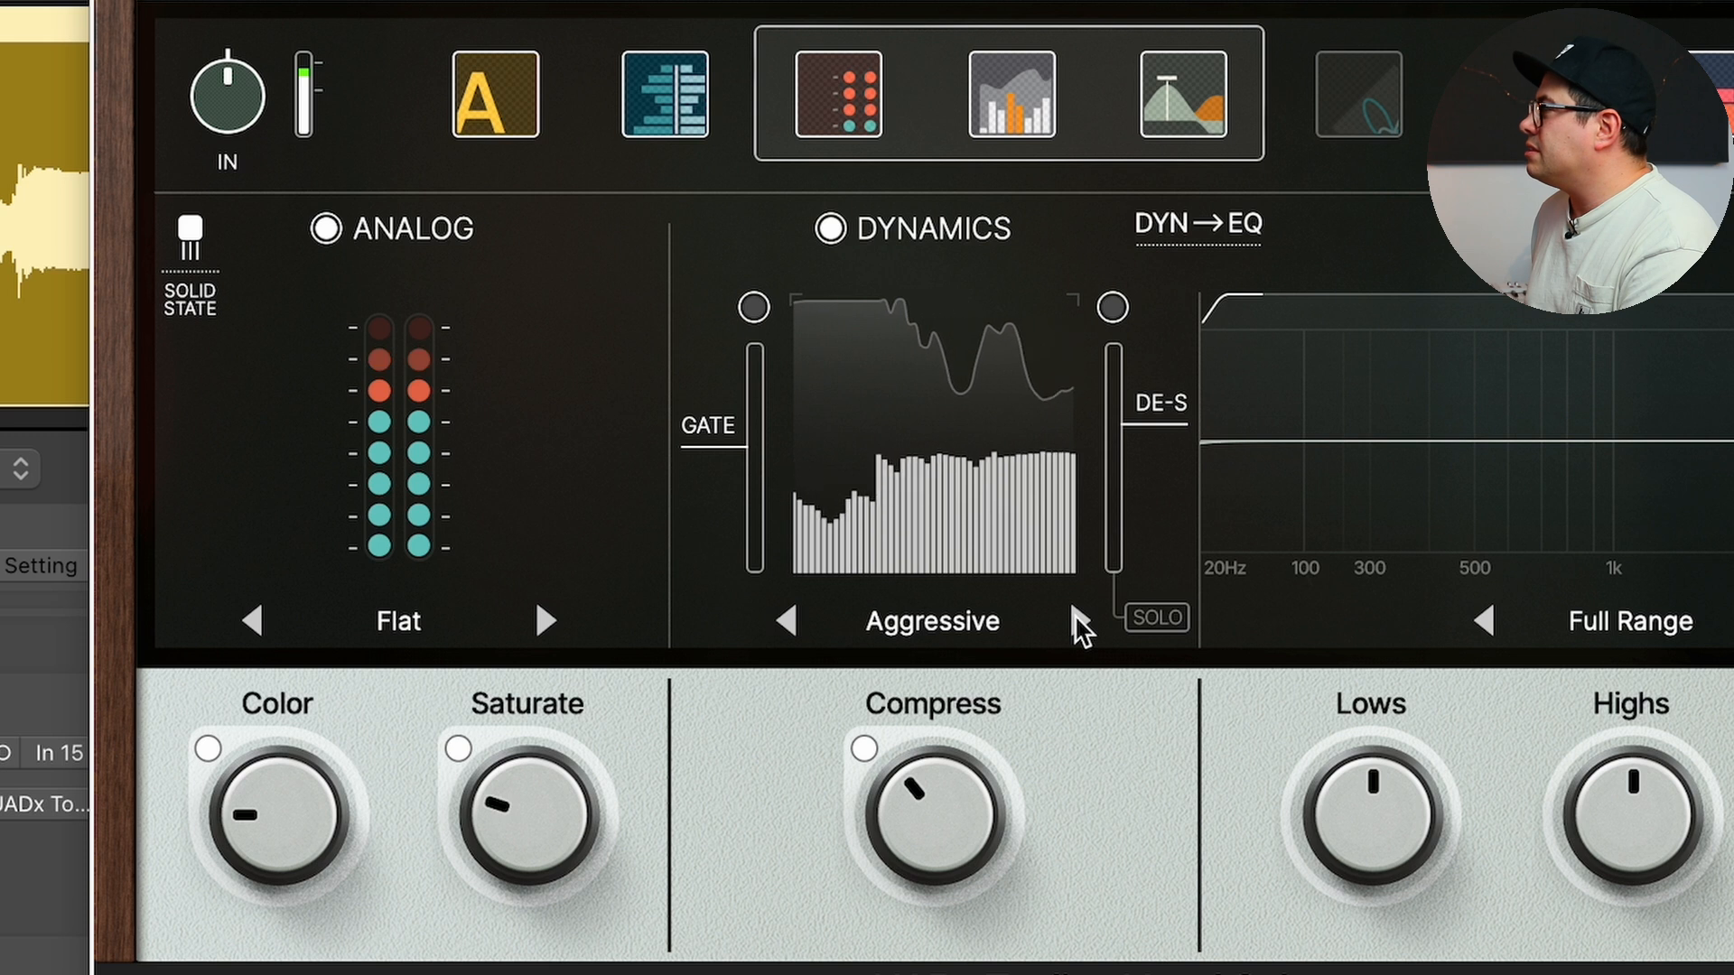
left_click(1079, 621)
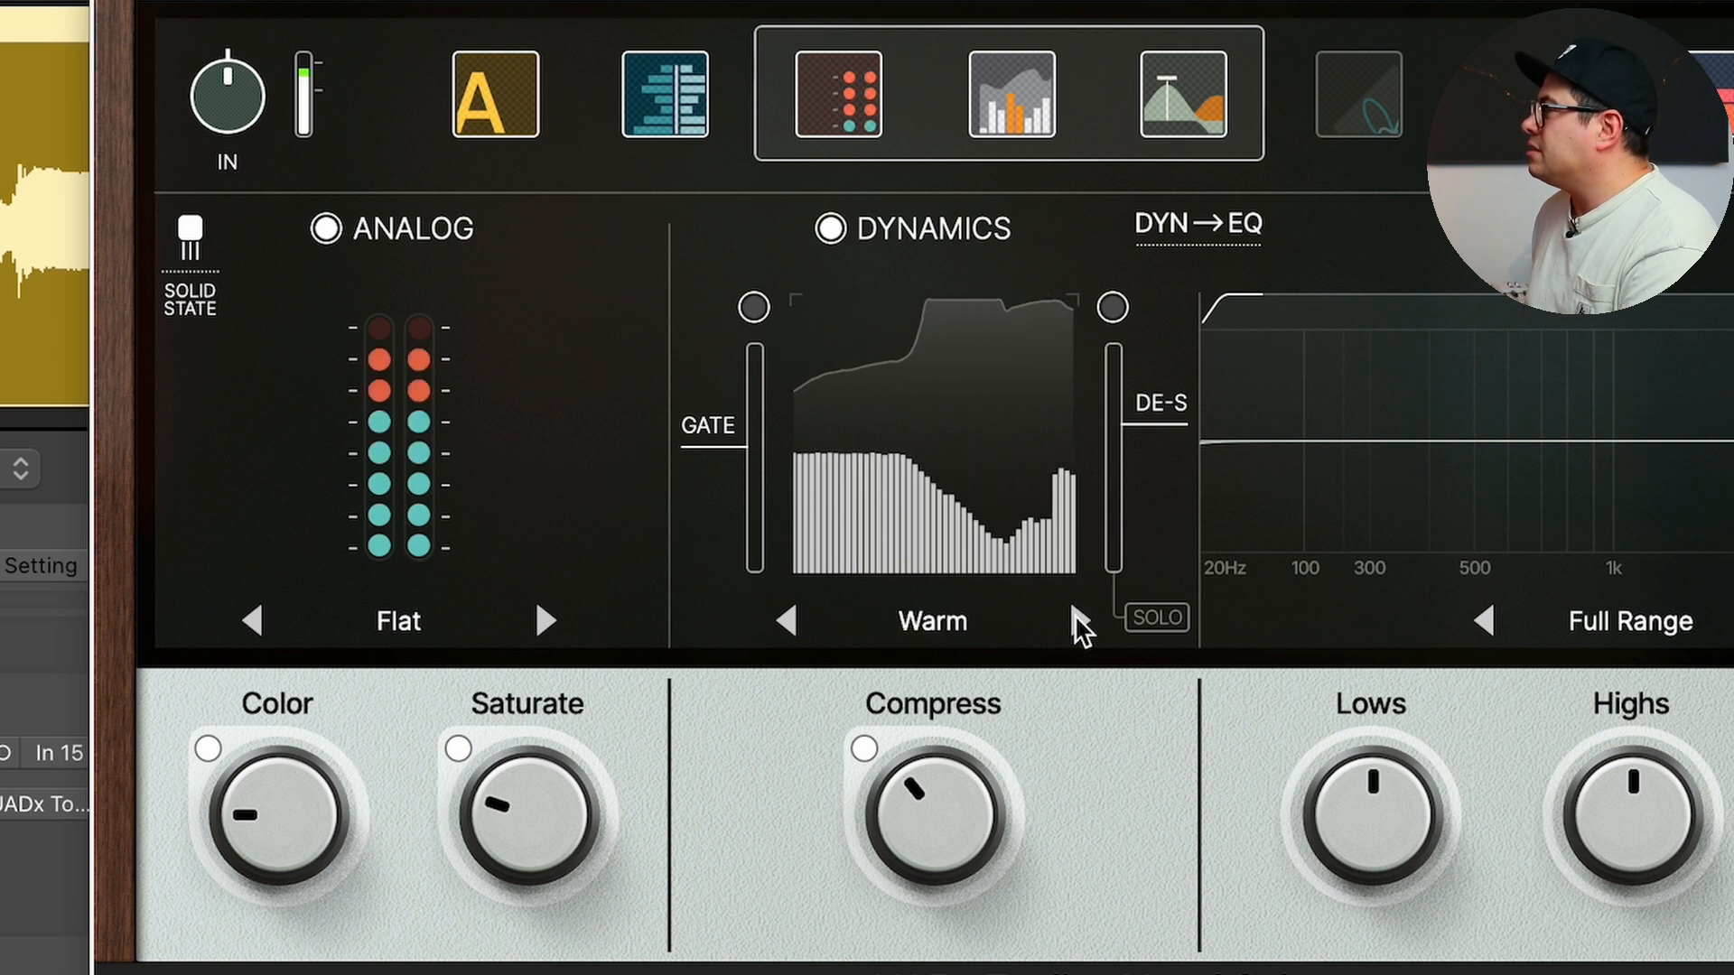
left_click(1079, 621)
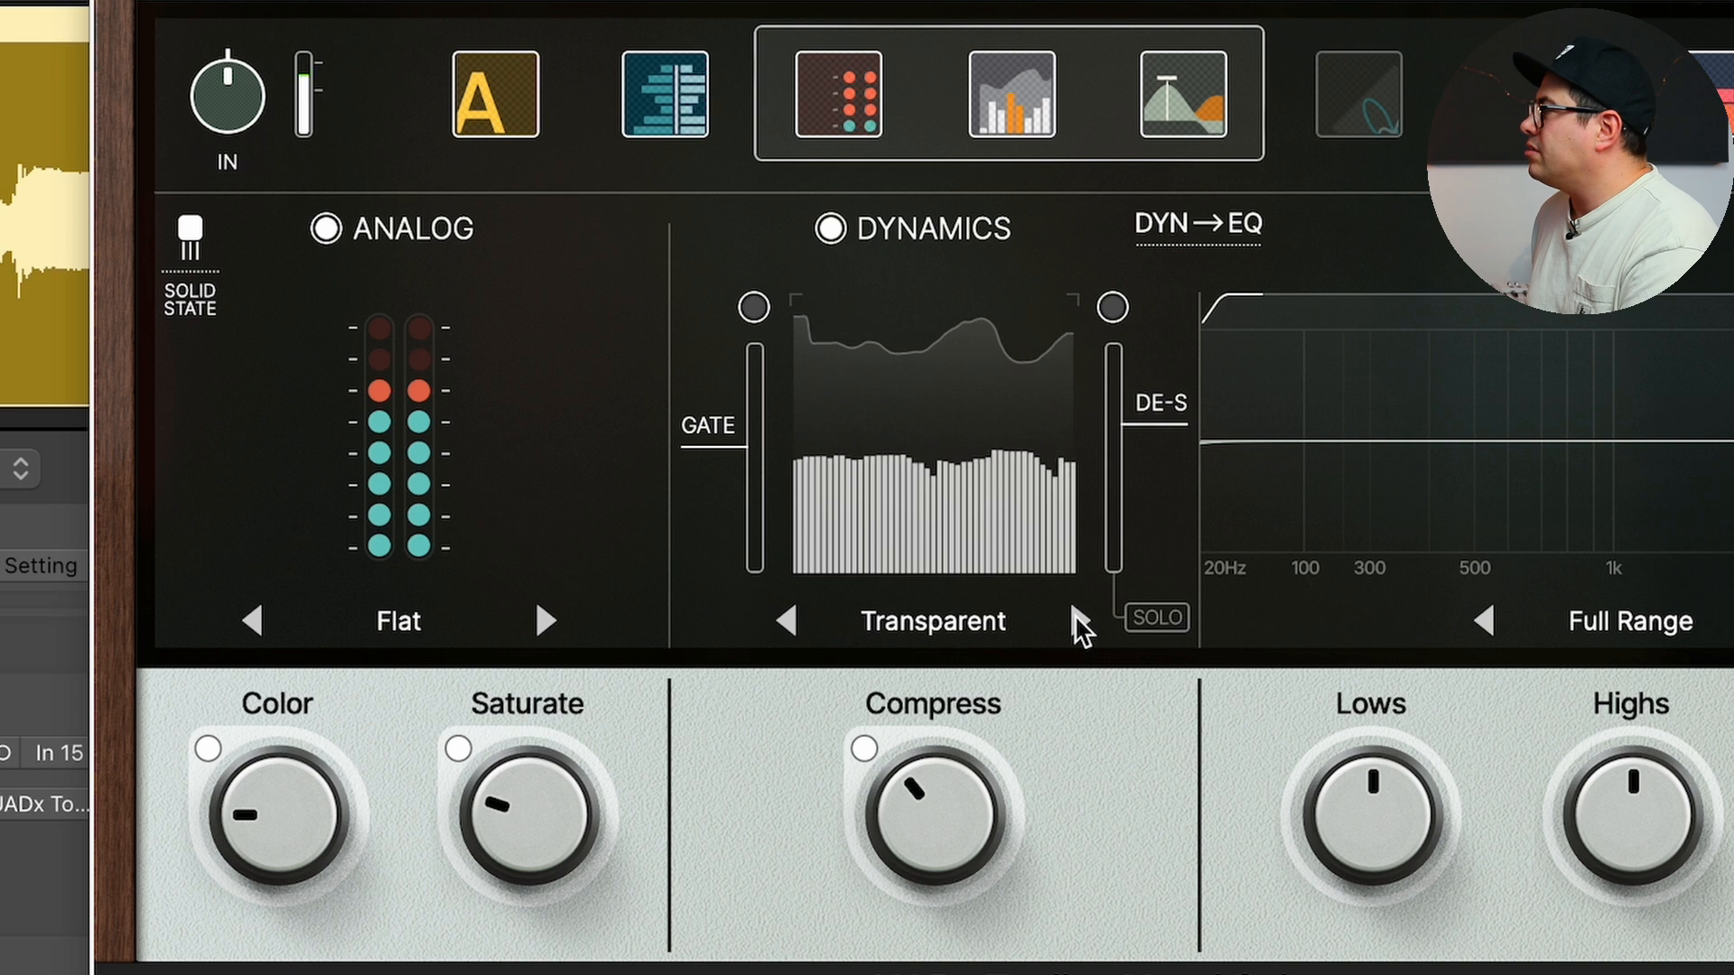
left_click(1079, 622)
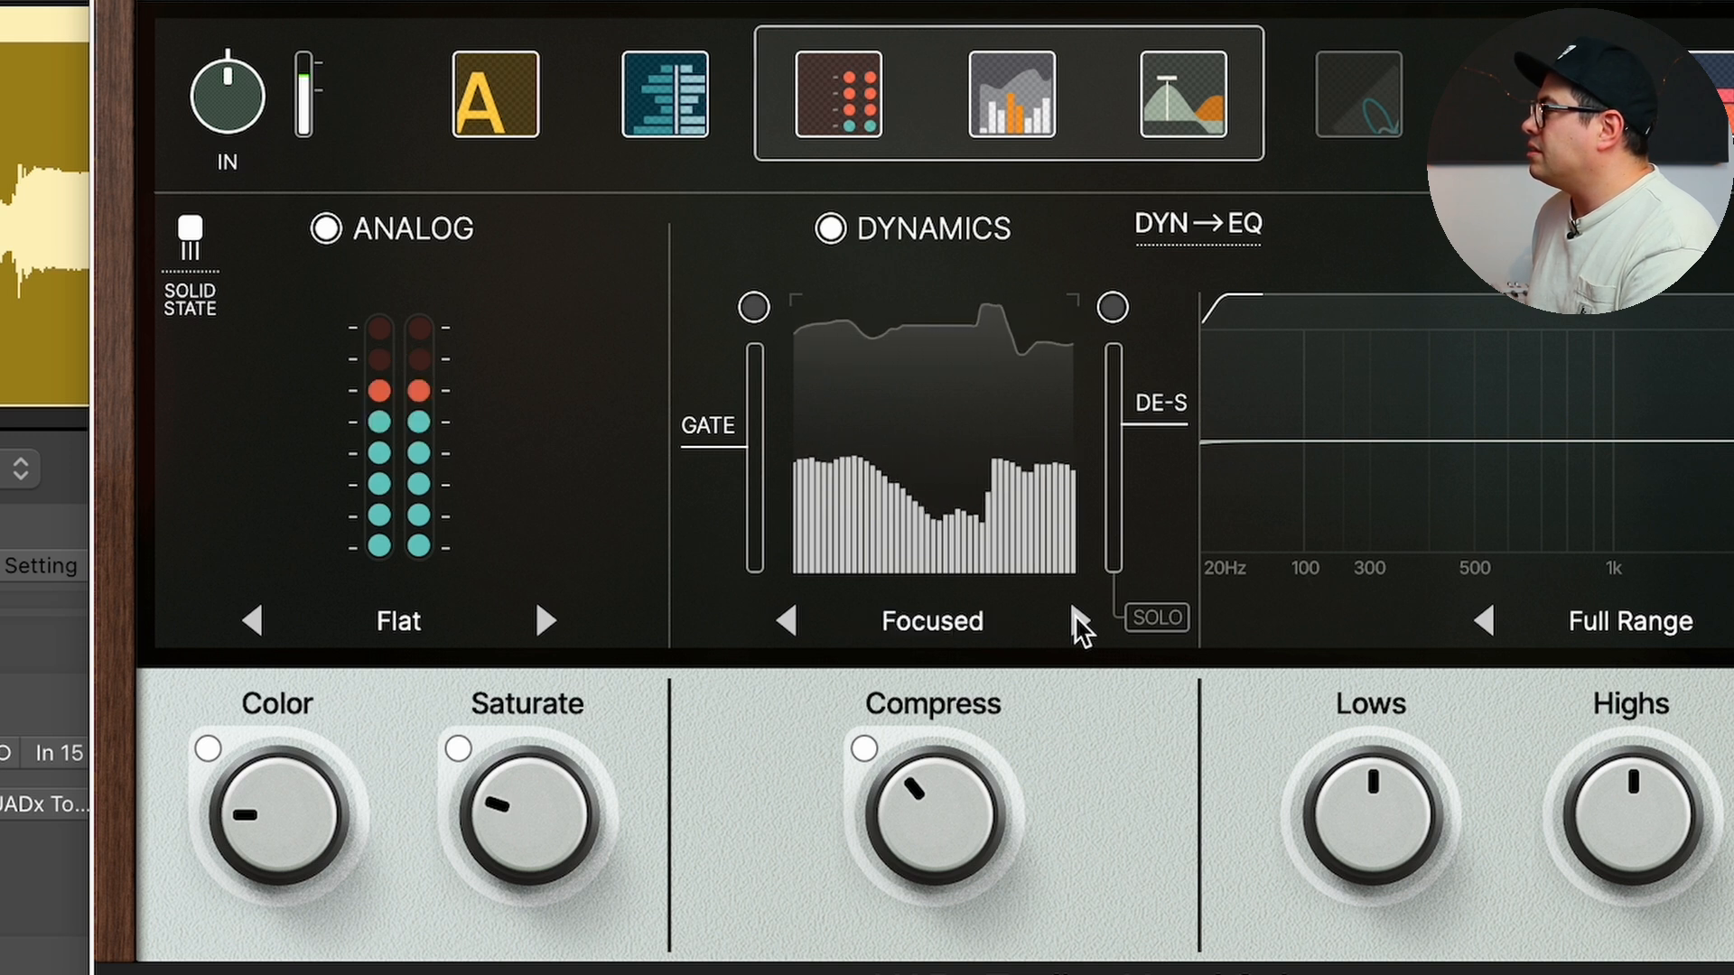
Choose the Warm compressor mode in Dynamics and increase the Compress amount
left_click(1080, 622)
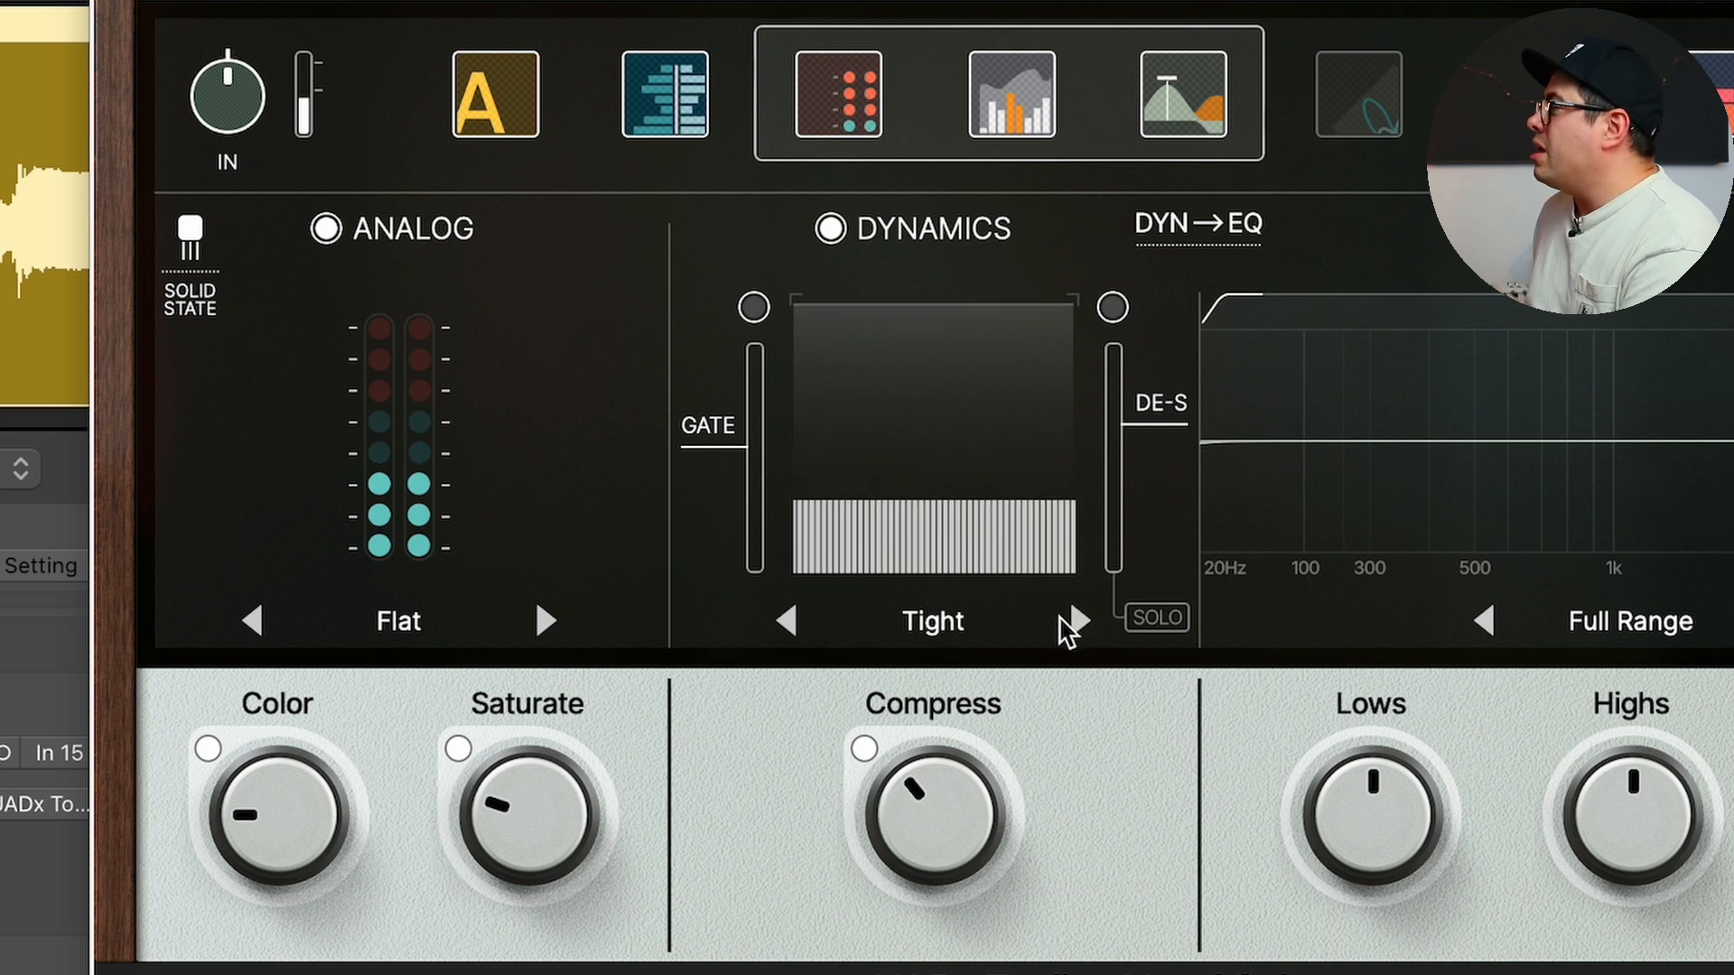
left_click(1080, 621)
left_click(1080, 622)
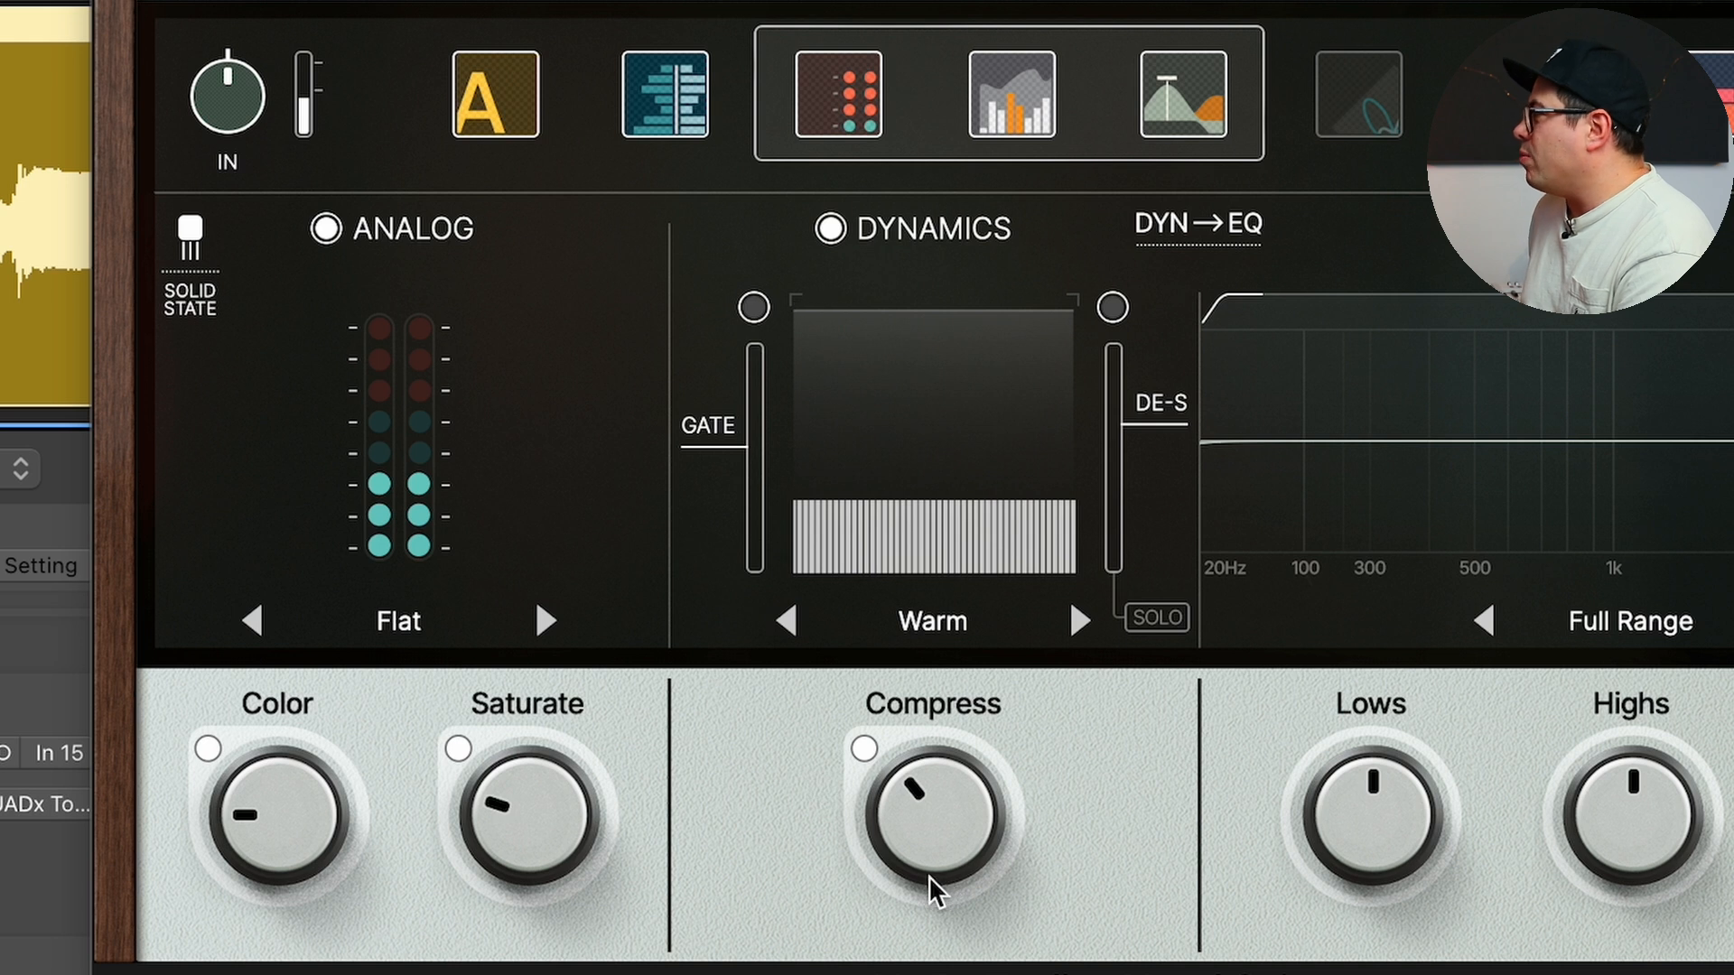
mouse_move(940, 851)
left_mouse_down()
mouse_move(955, 801)
mouse_move(942, 833)
mouse_move(942, 817)
left_mouse_up()
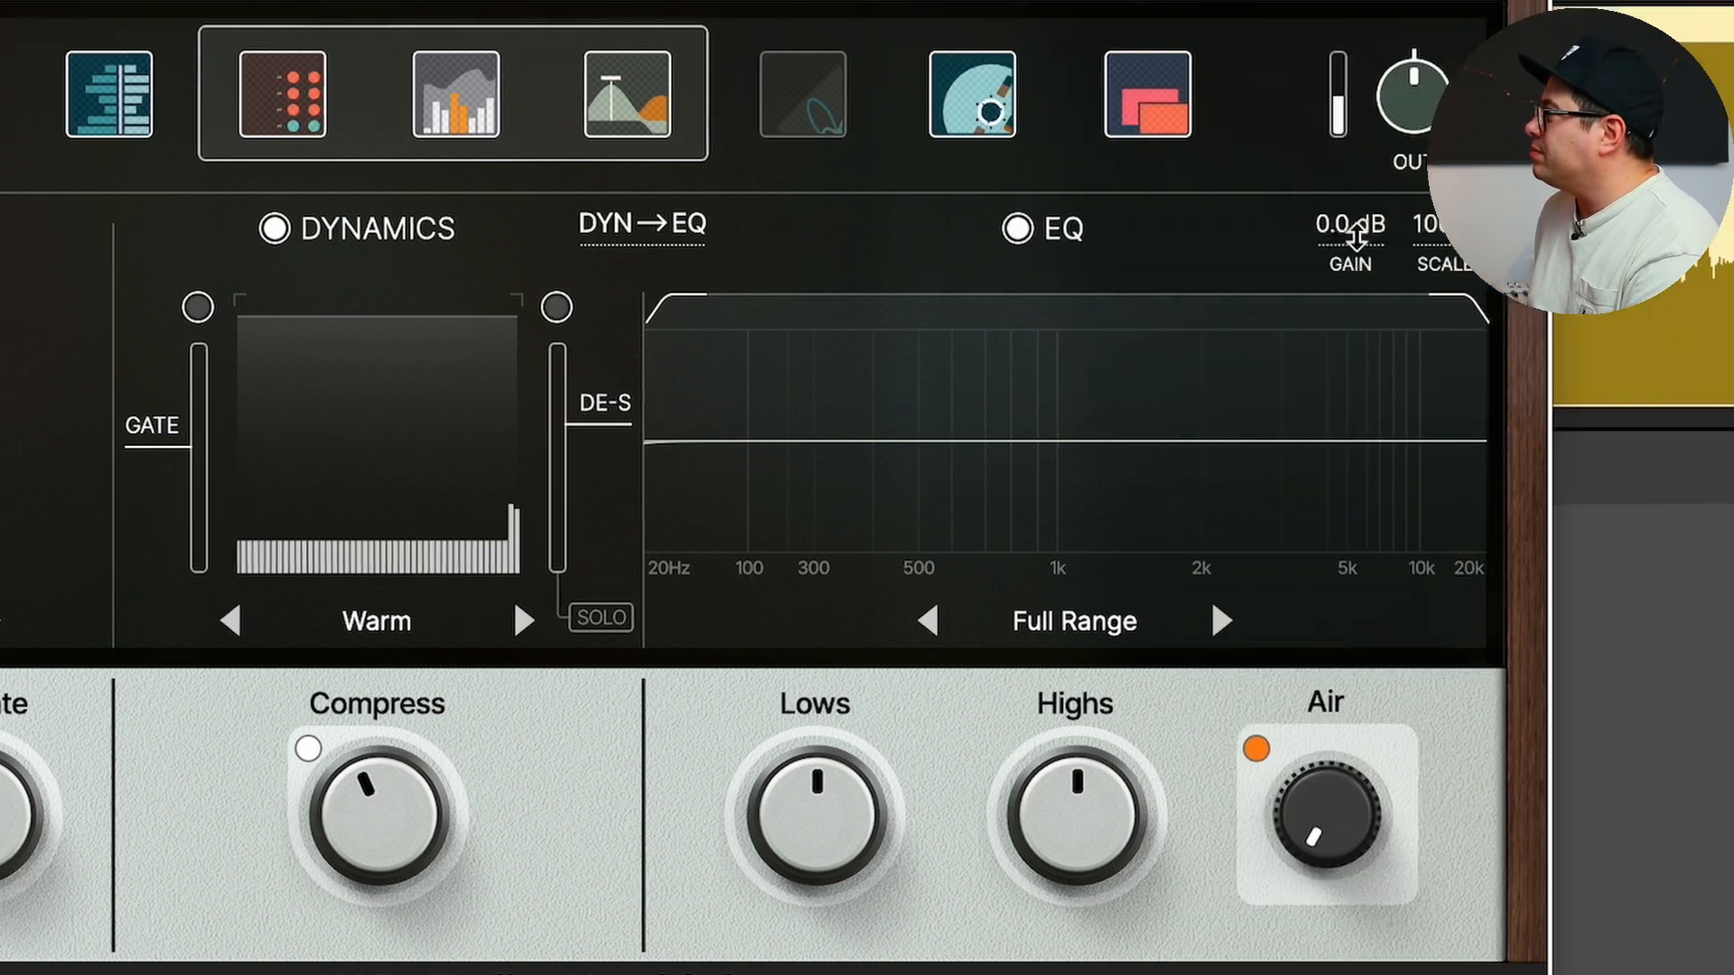
Set the EQ gain to +2.0 dB, and enable the de-esser and gate with lowered thresholds
left_click_drag(1176, 238, 1182, 219)
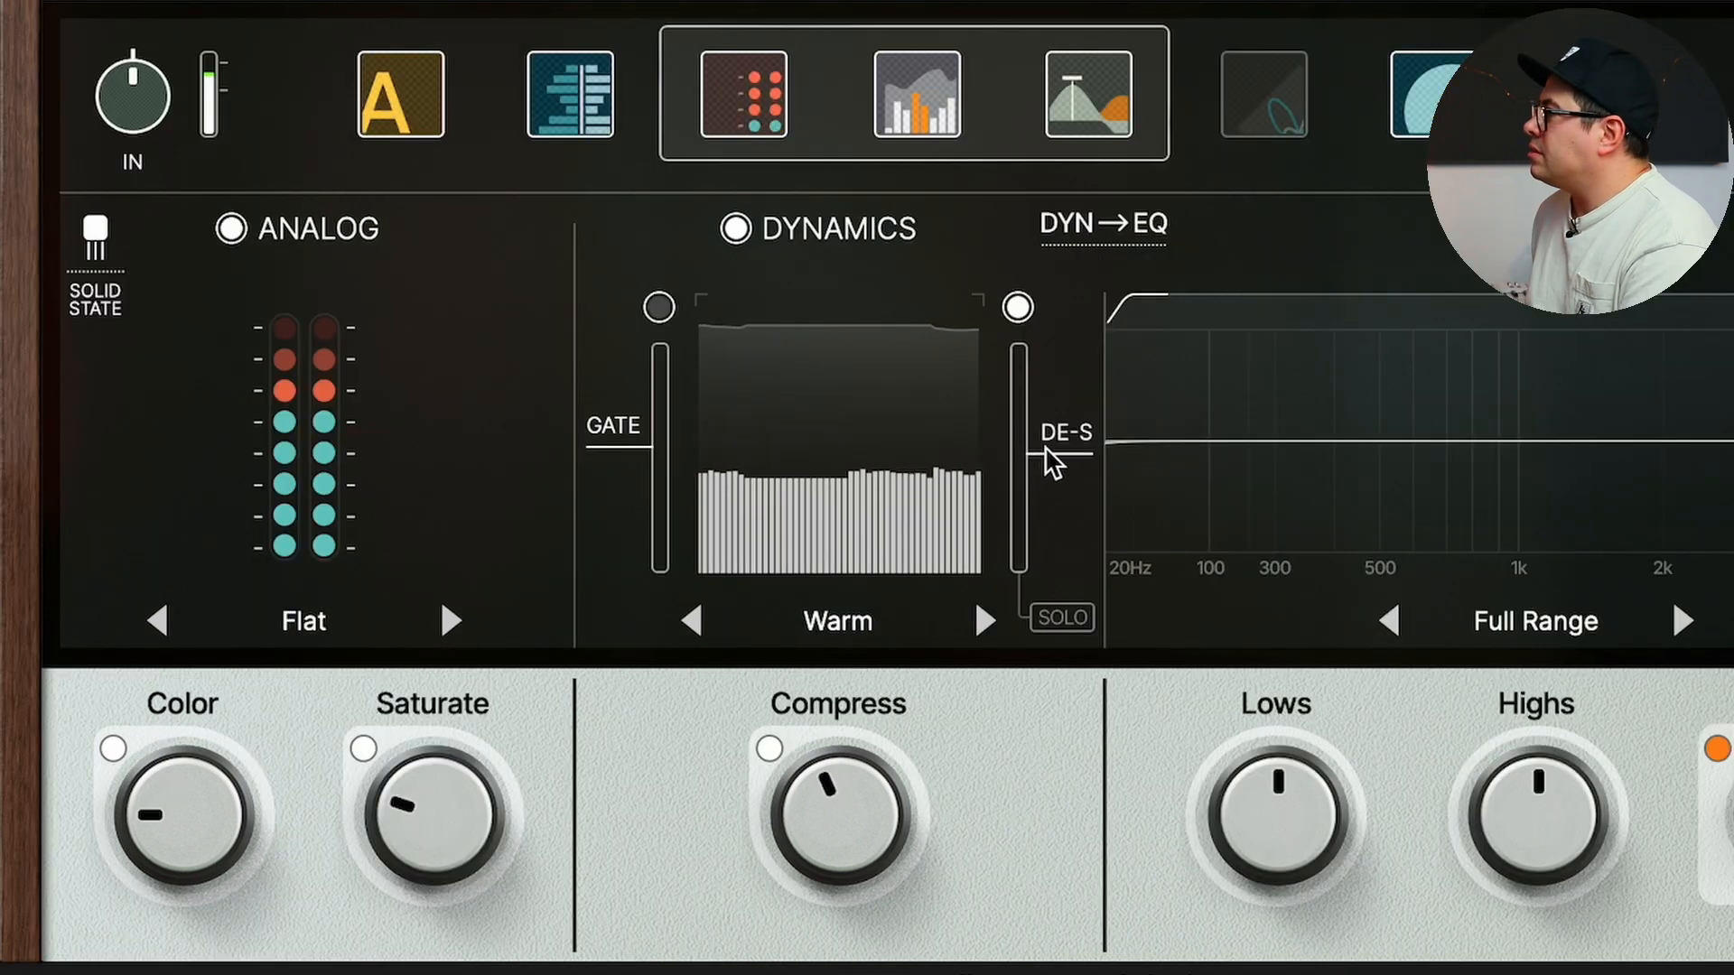
left_click_drag(1050, 462, 1063, 498)
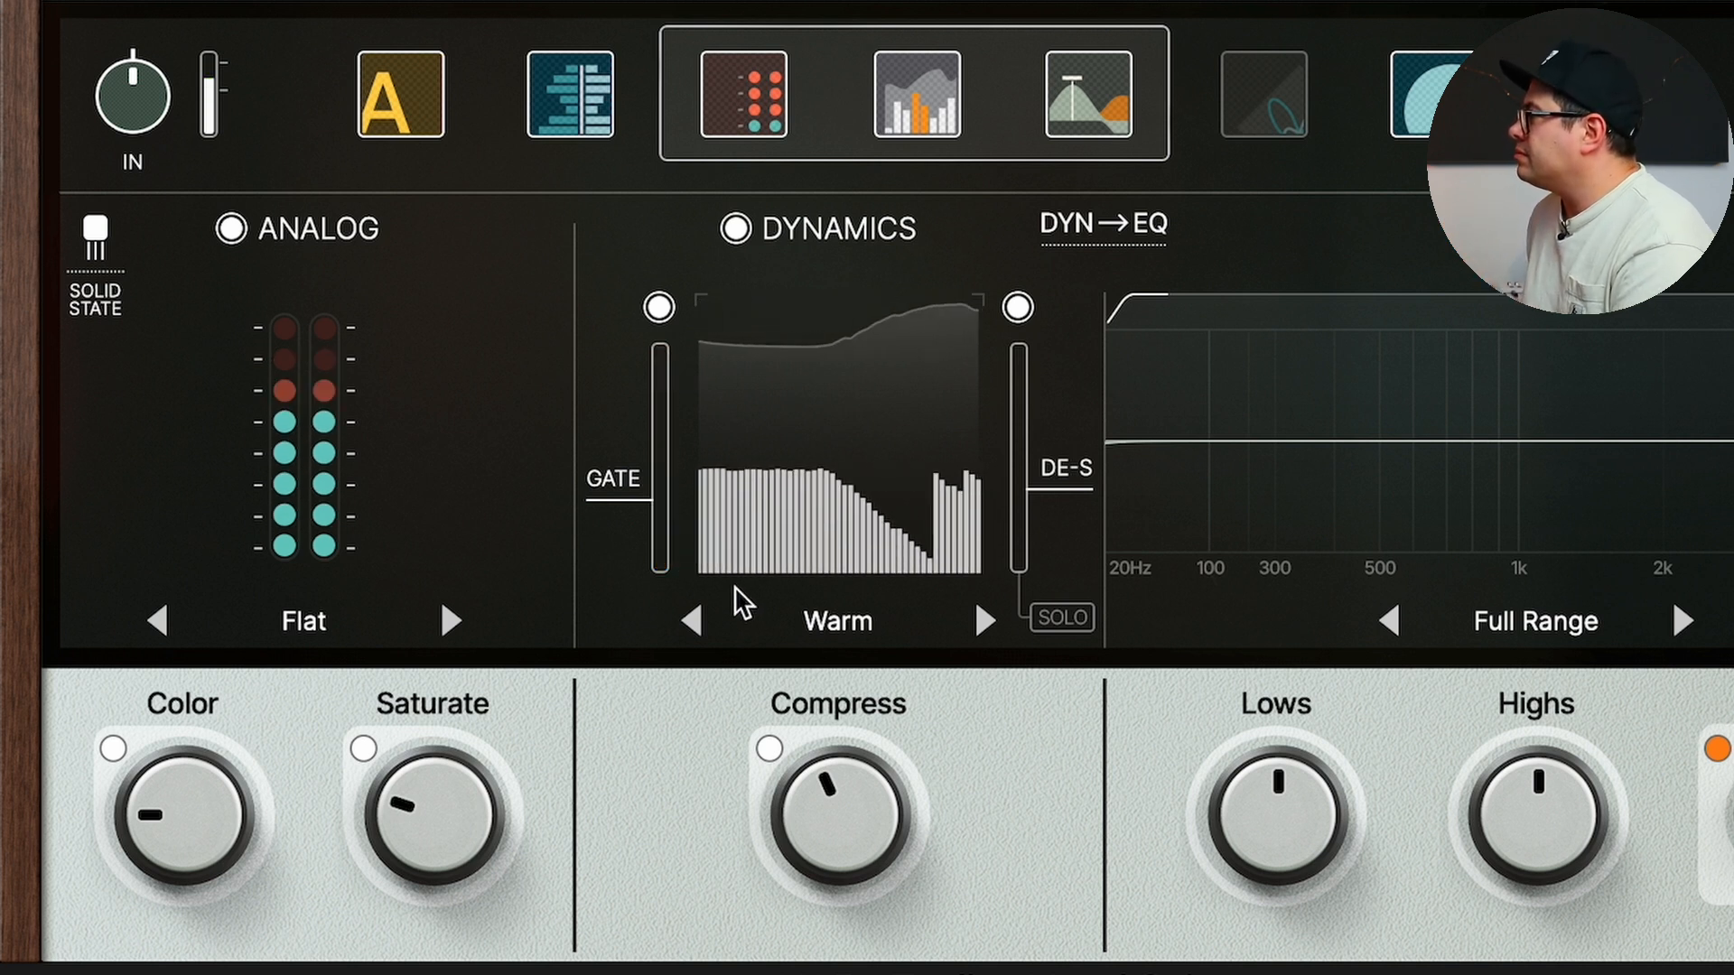
left_click_drag(624, 500, 621, 488)
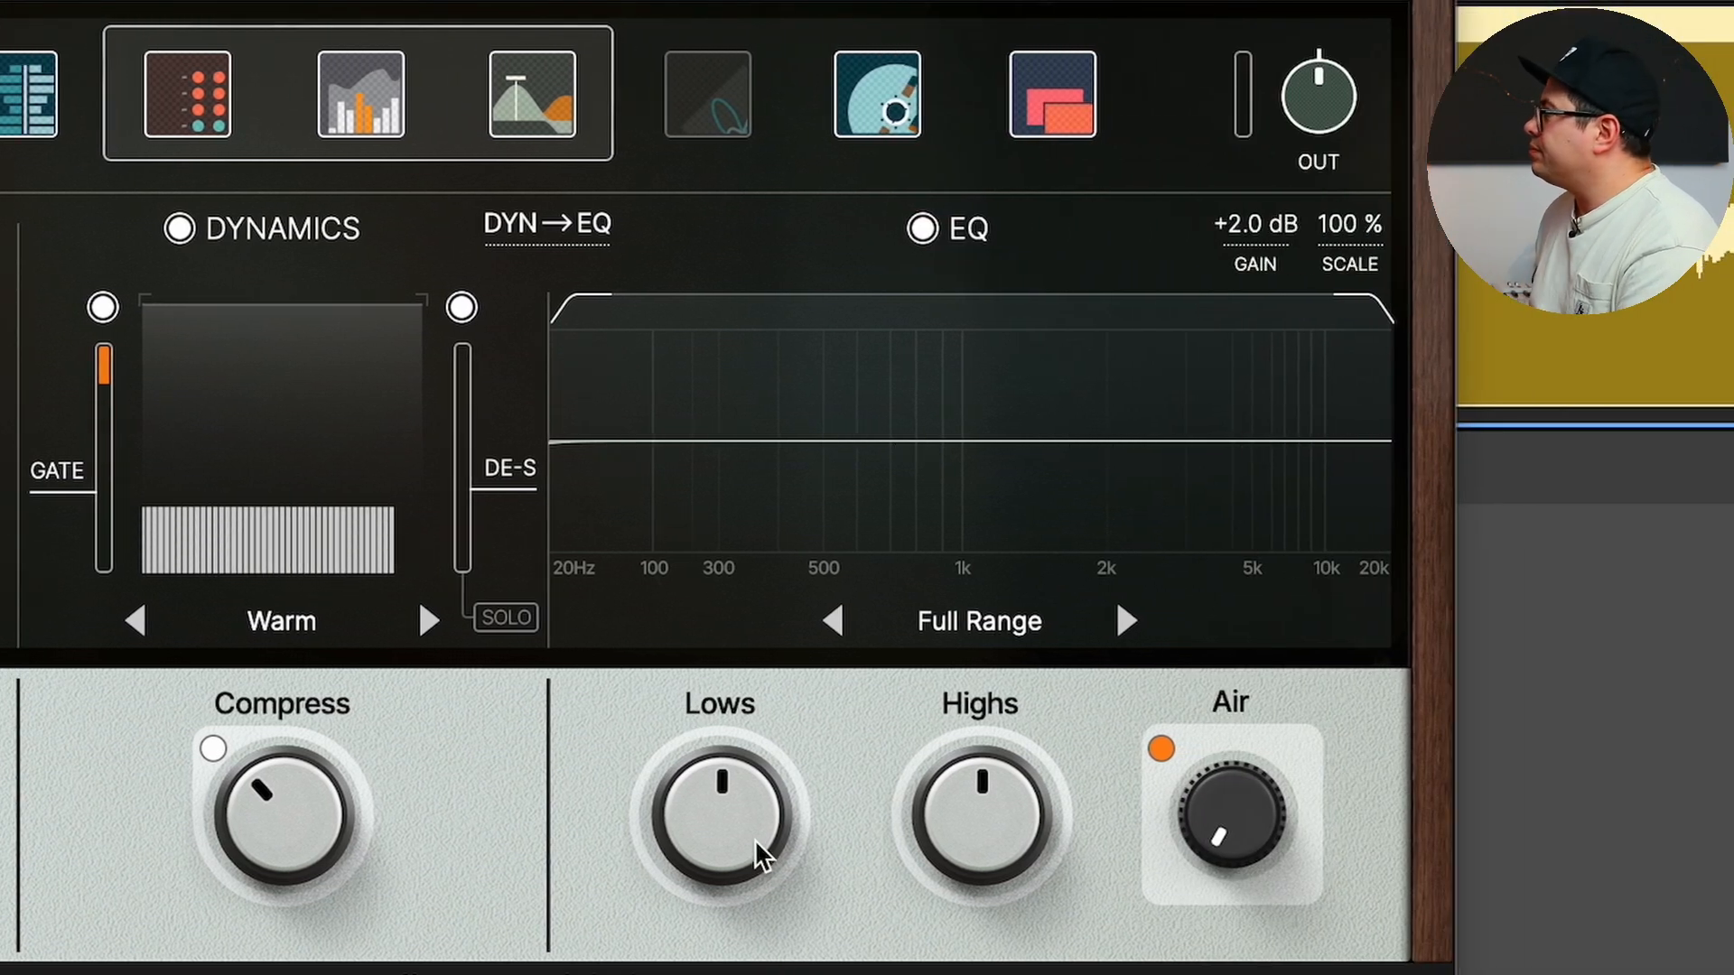
Boost the EQ Lows moderately and the Highs more strongly
left_click_drag(755, 858, 749, 776)
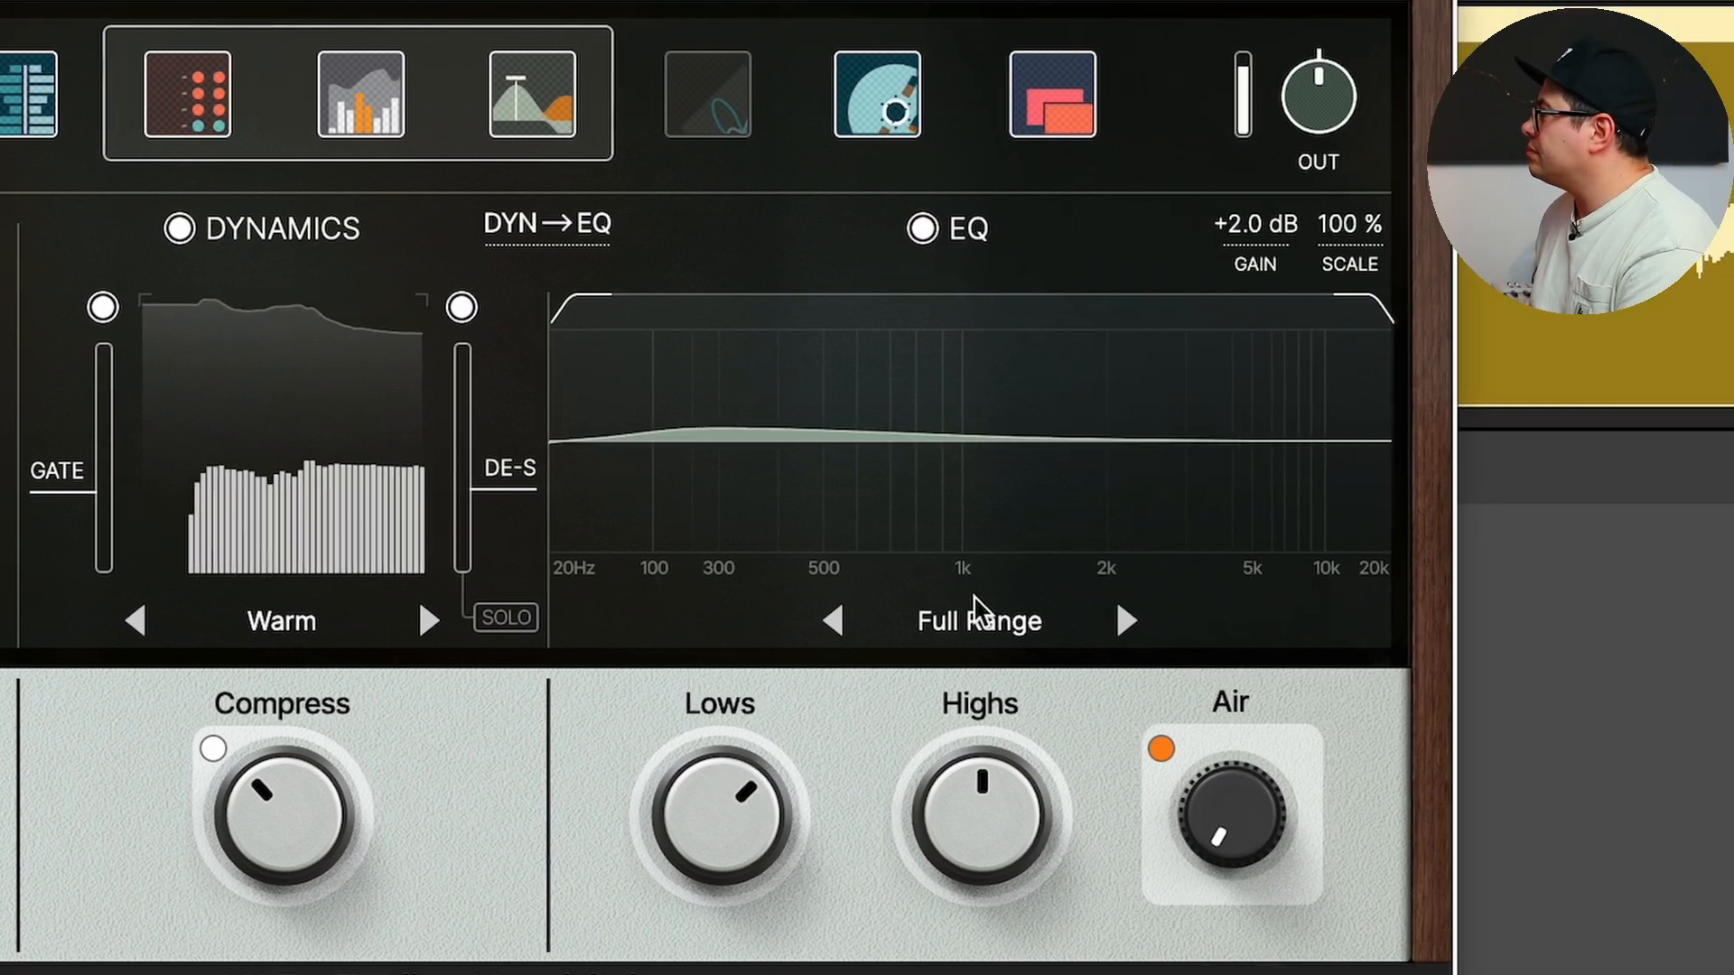
mouse_move(983, 793)
left_click_drag(983, 793, 994, 662)
Compare the EQ modes Mid-Range Focus, Brilliant and Full Range, settling on Brilliant
left_click(1120, 614)
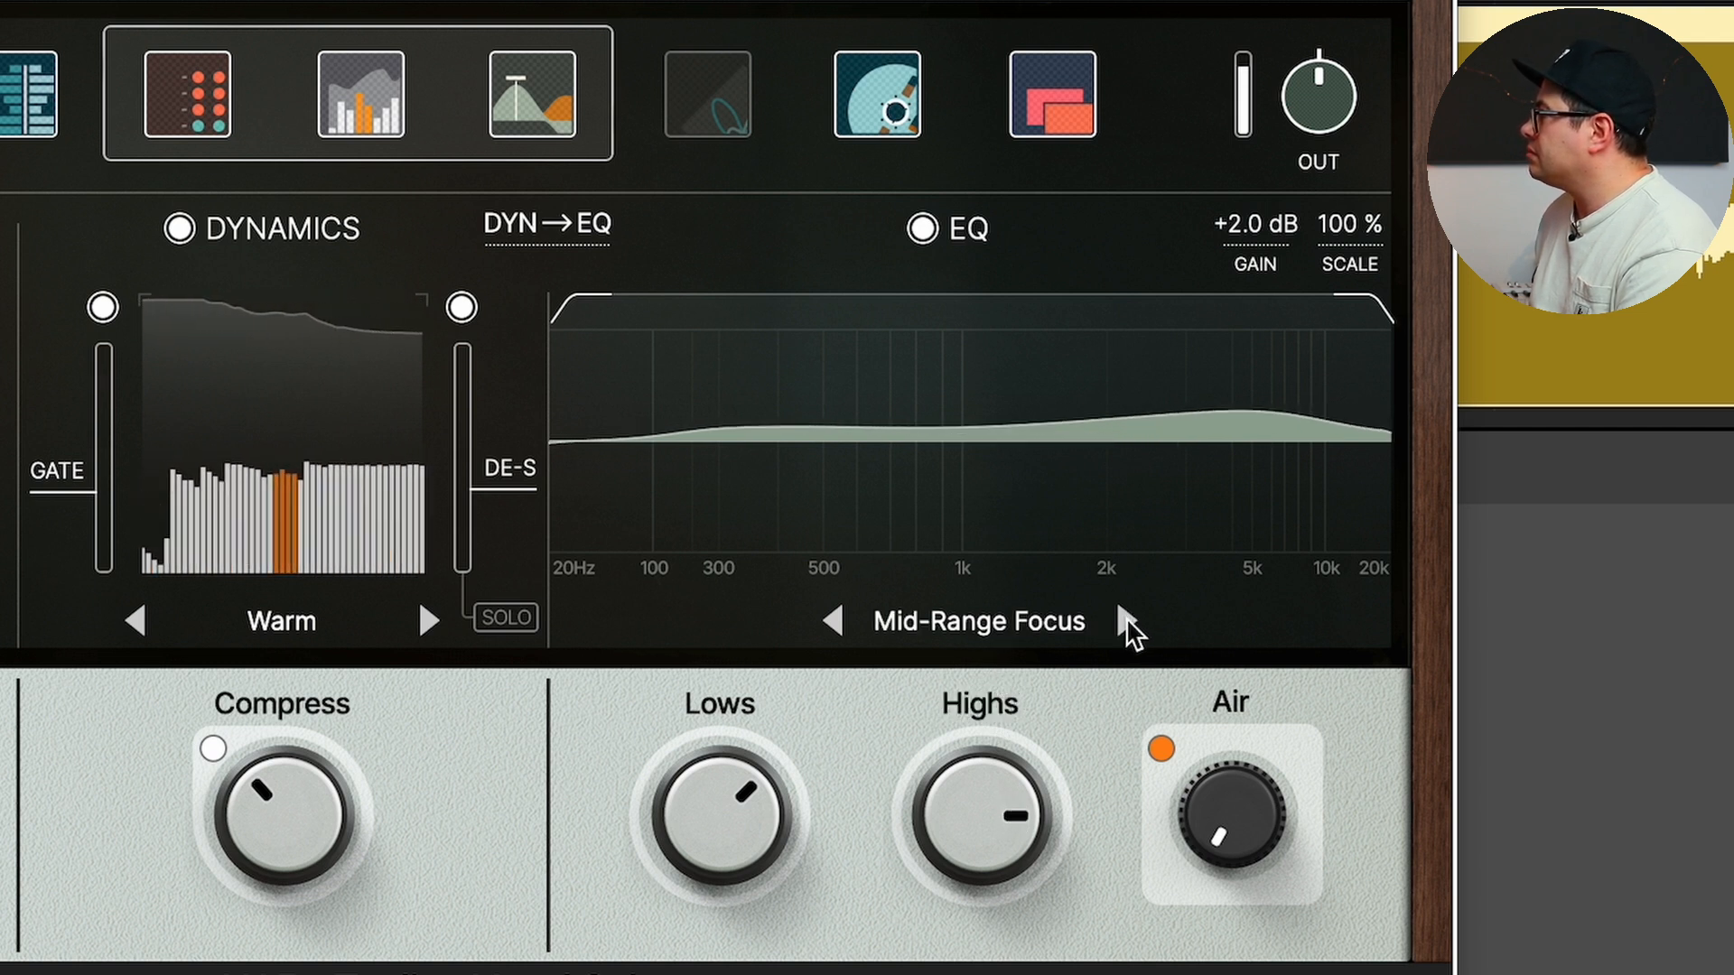
left_click(1126, 619)
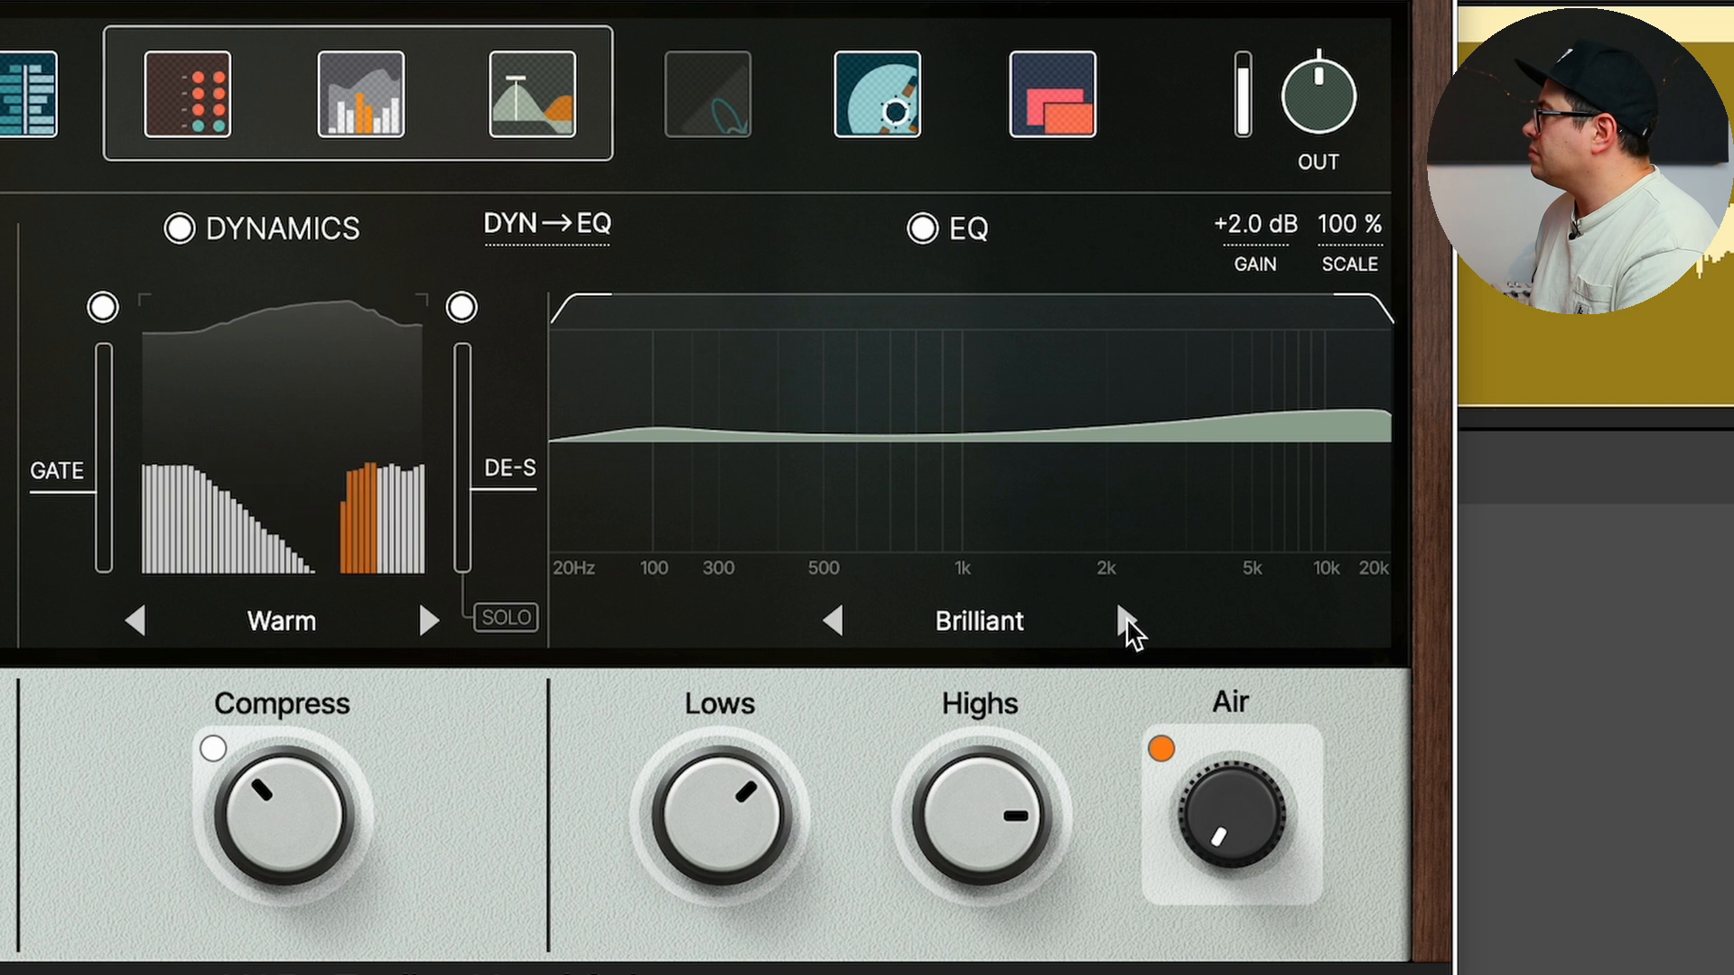
left_click(1126, 621)
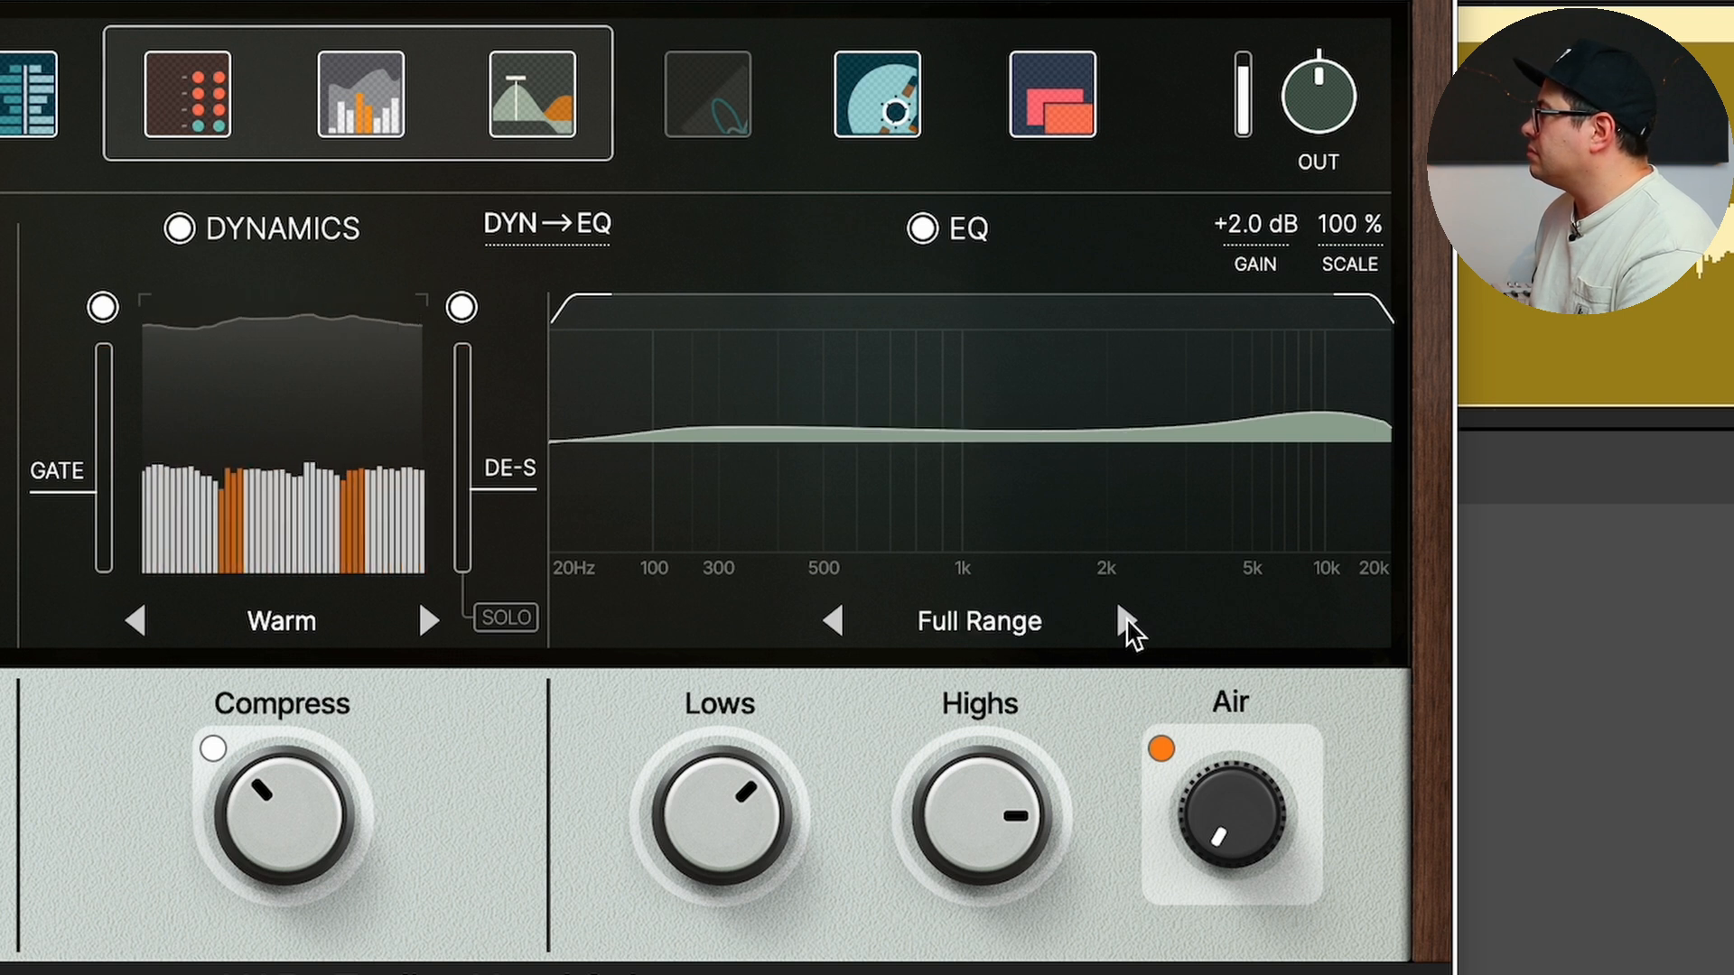
left_click(1122, 622)
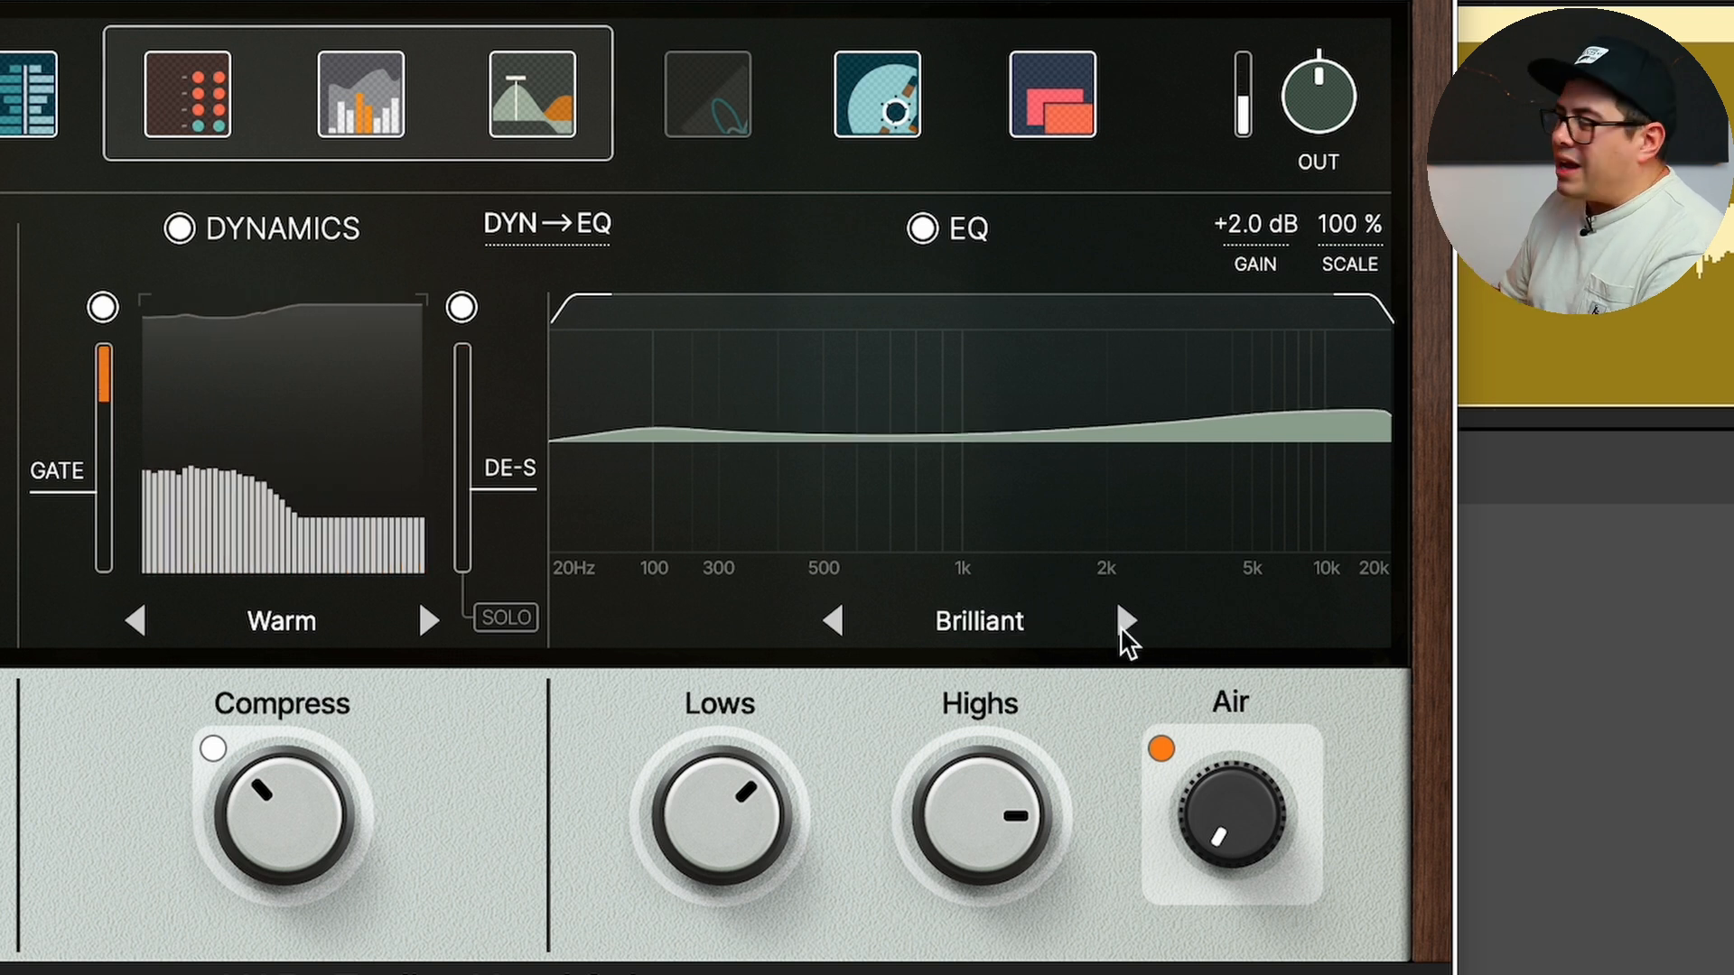
Ease back the EQ Highs and Lows, and trim both ends of the spectrum with the low-cut and high-cut filters
left_click_drag(1061, 858, 1007, 769)
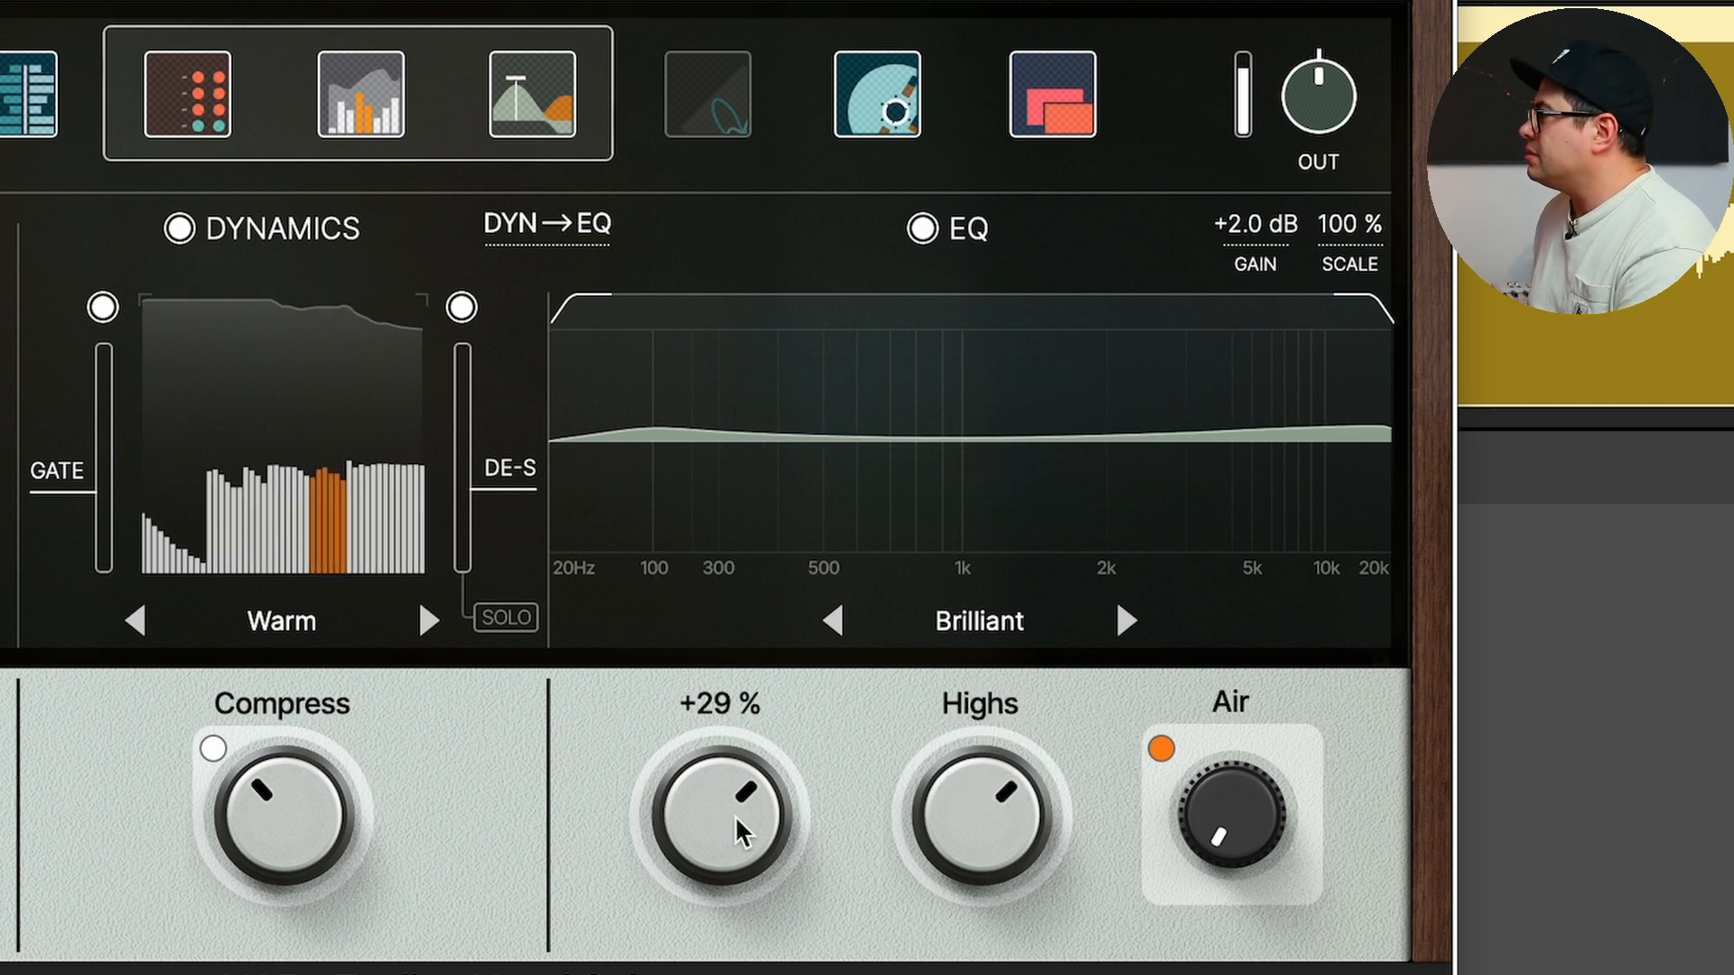
left_click_drag(742, 831, 740, 838)
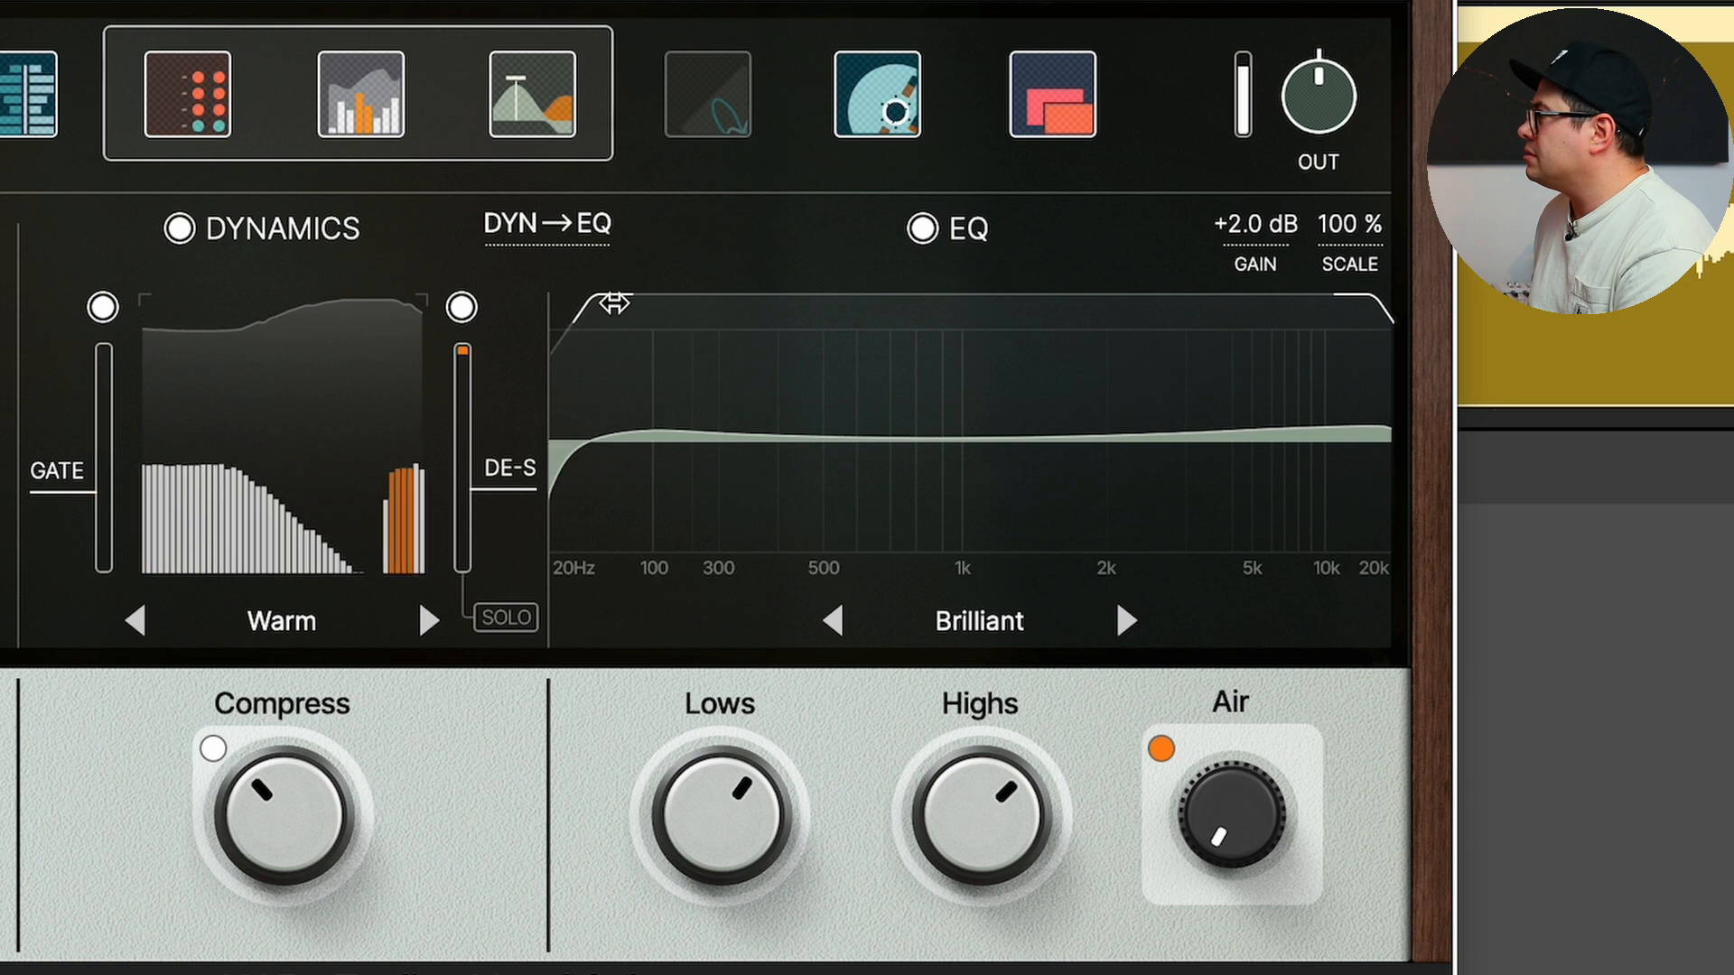
mouse_move(614, 305)
left_mouse_down()
mouse_move(720, 299)
mouse_move(643, 300)
left_mouse_up()
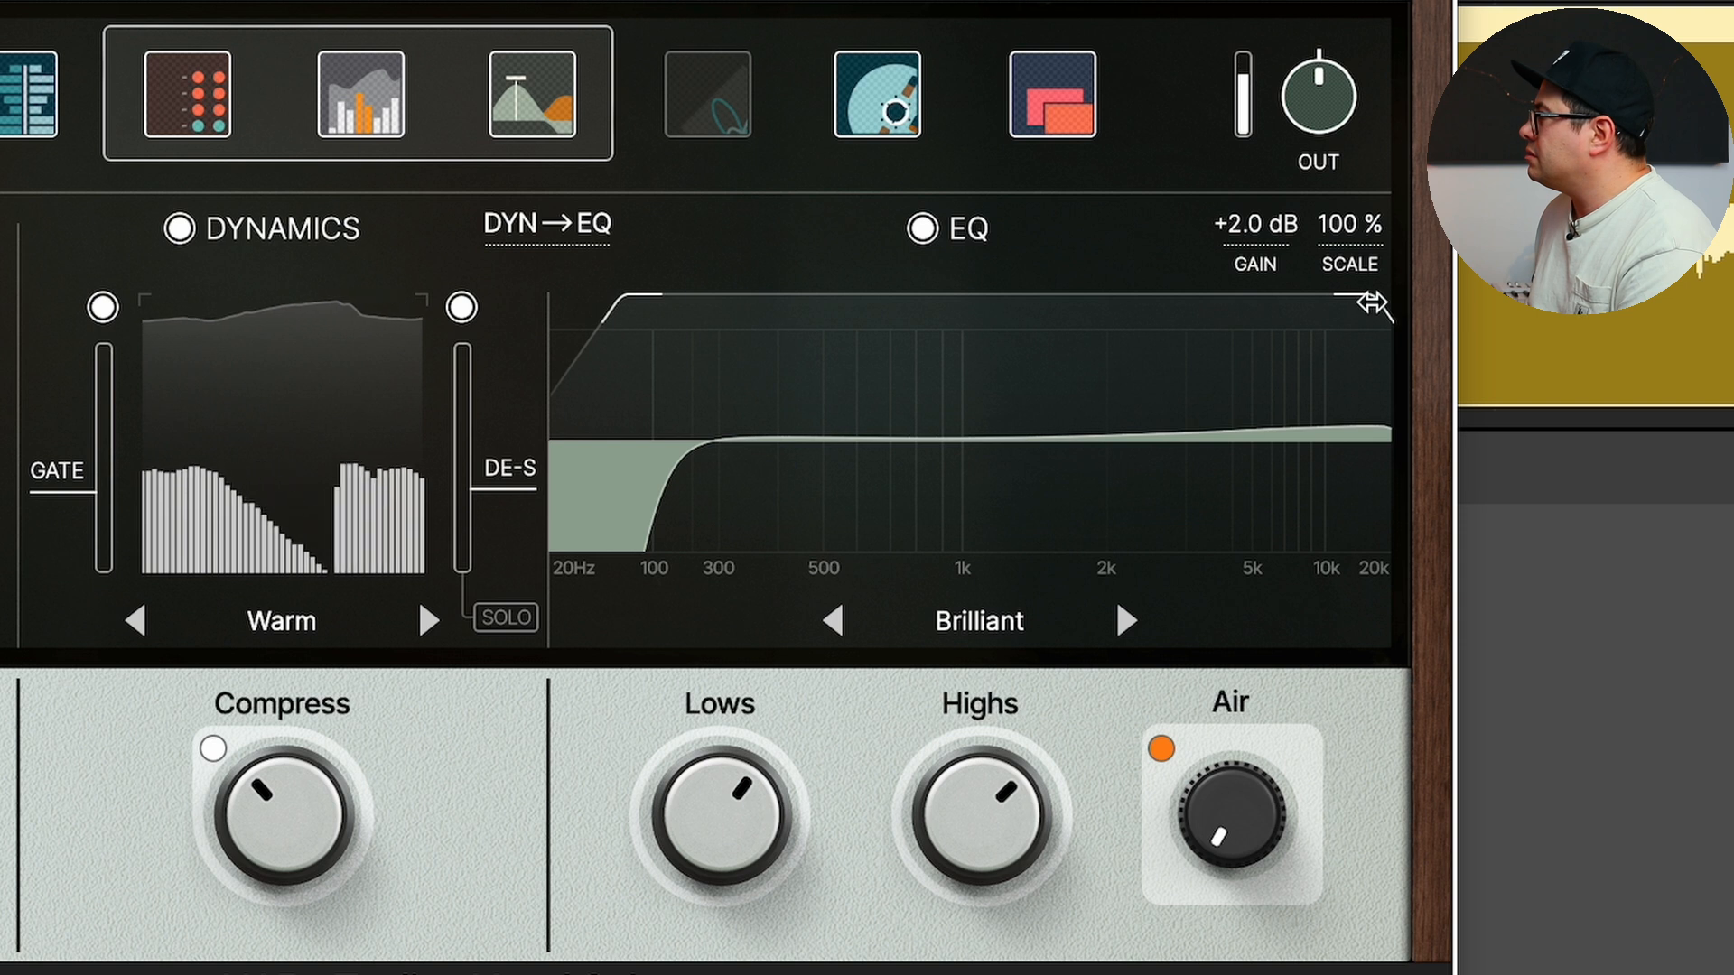
left_click_drag(1371, 303, 1328, 303)
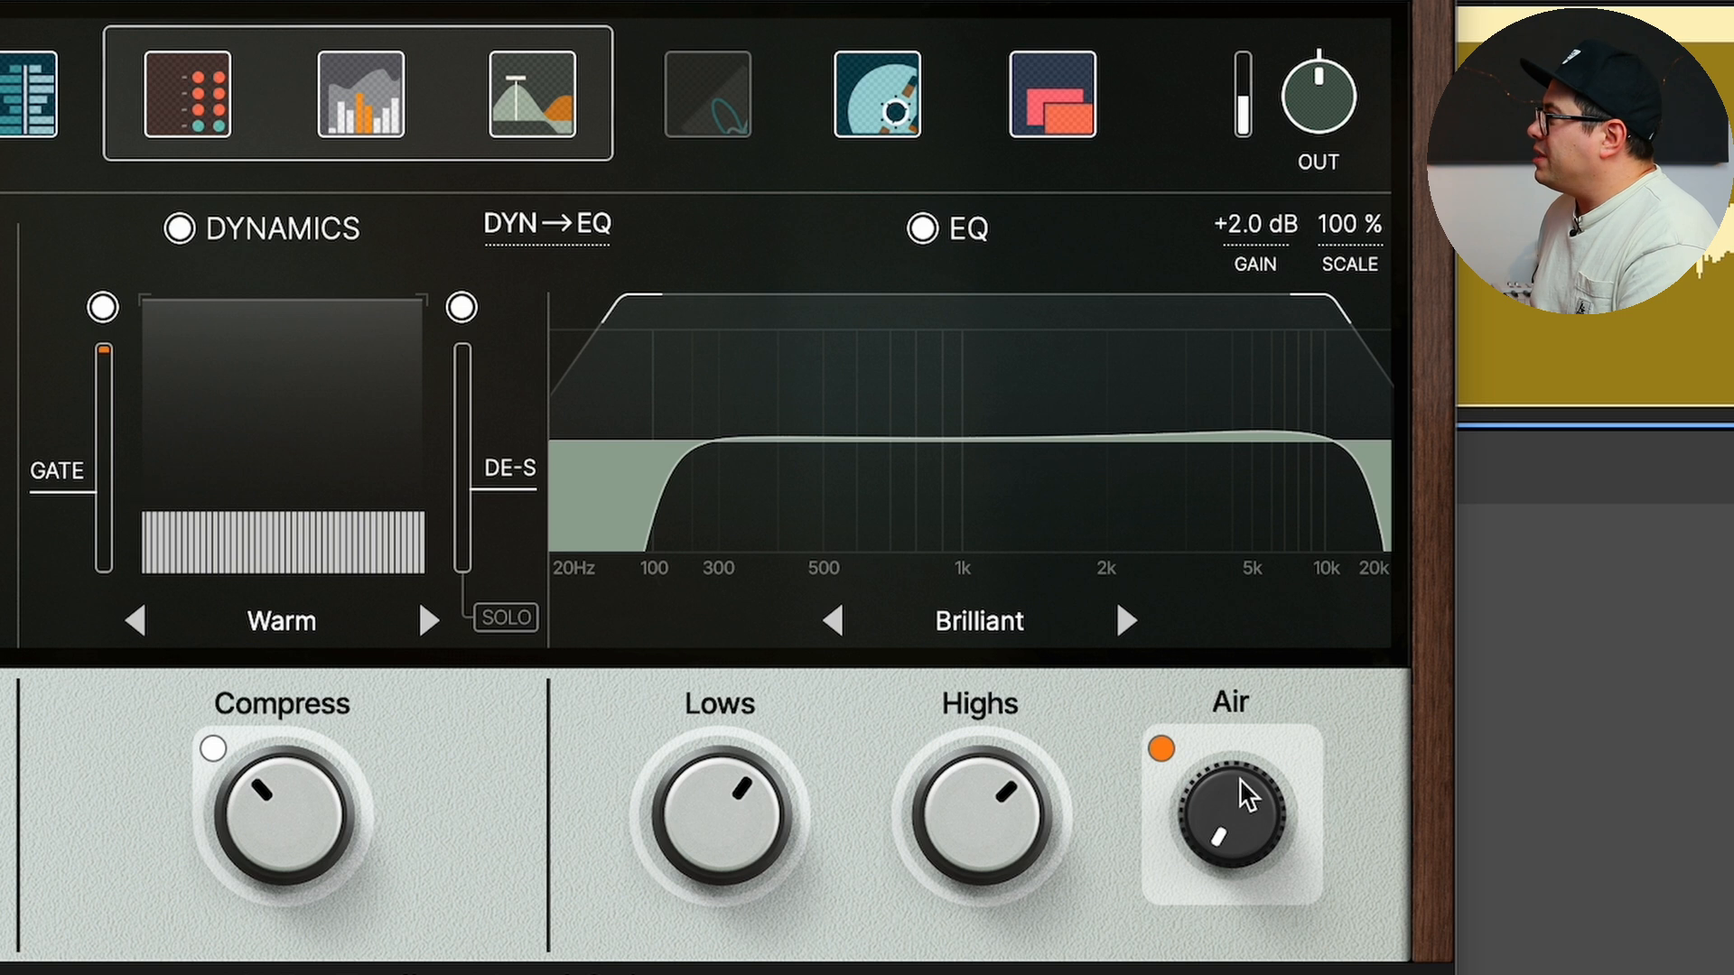
Add a small amount of Air, and shape the EQ with cuts below 300 Hz and between 1k and 2k plus a slight lift at 100 Hz
left_click_drag(1223, 841, 1300, 562)
left_click_drag(1296, 514, 1249, 798)
mouse_move(1102, 523)
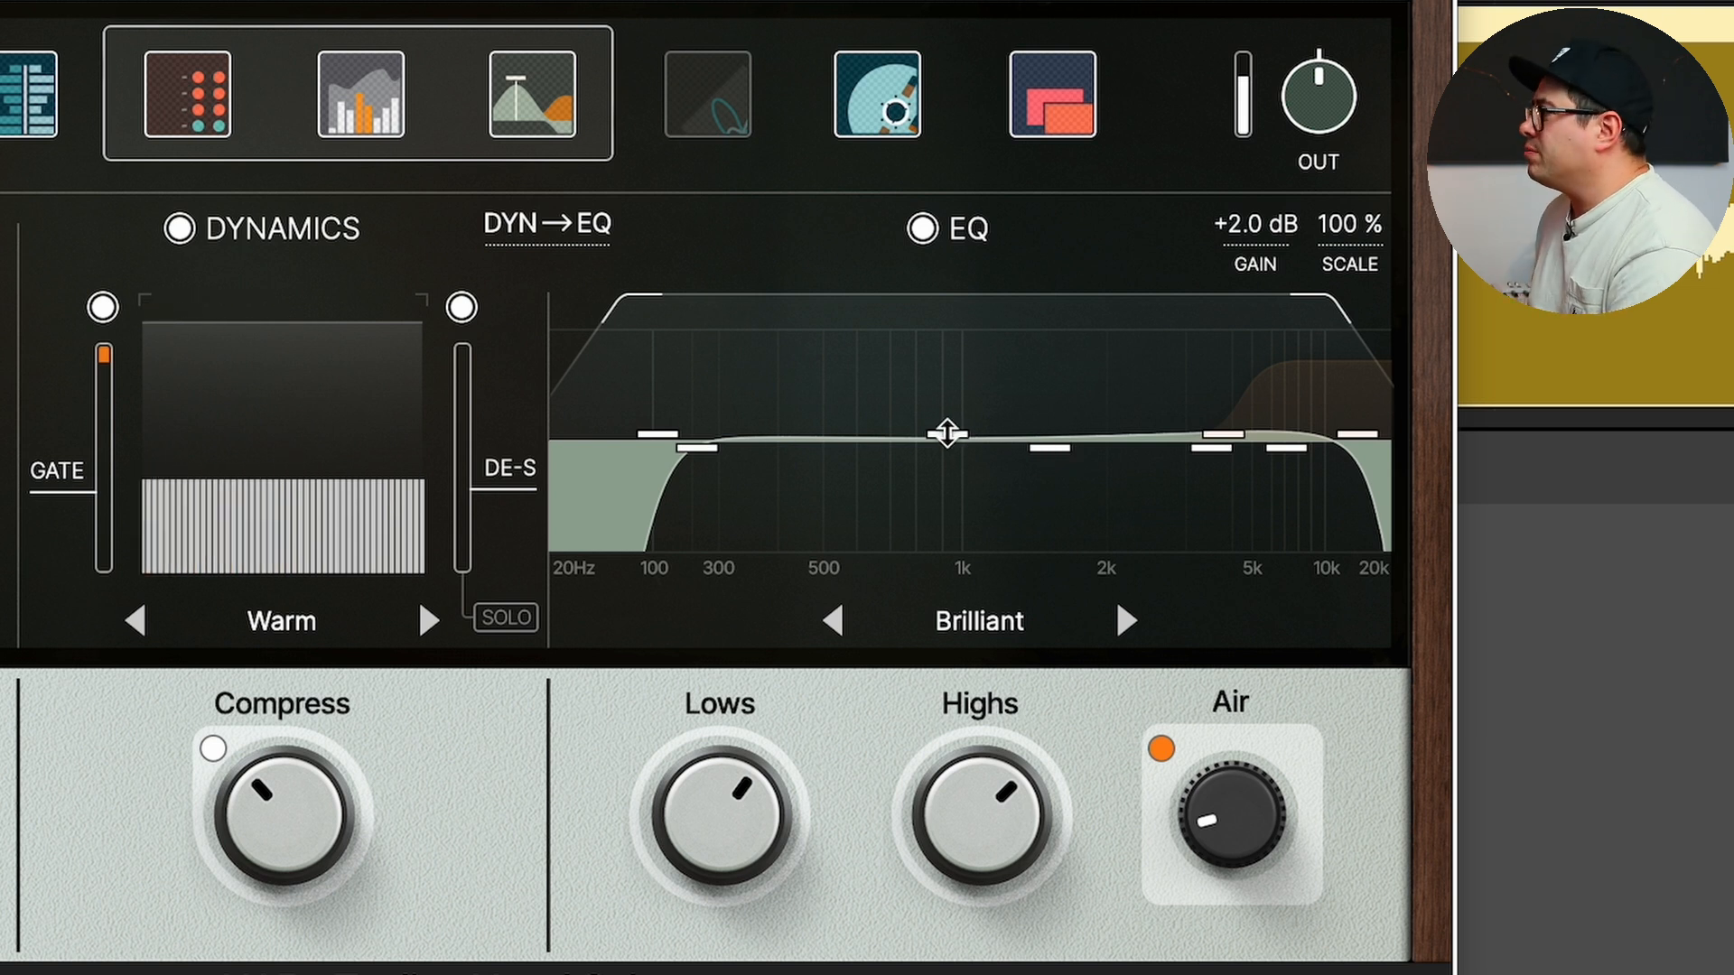
left_click_drag(946, 434, 1048, 466)
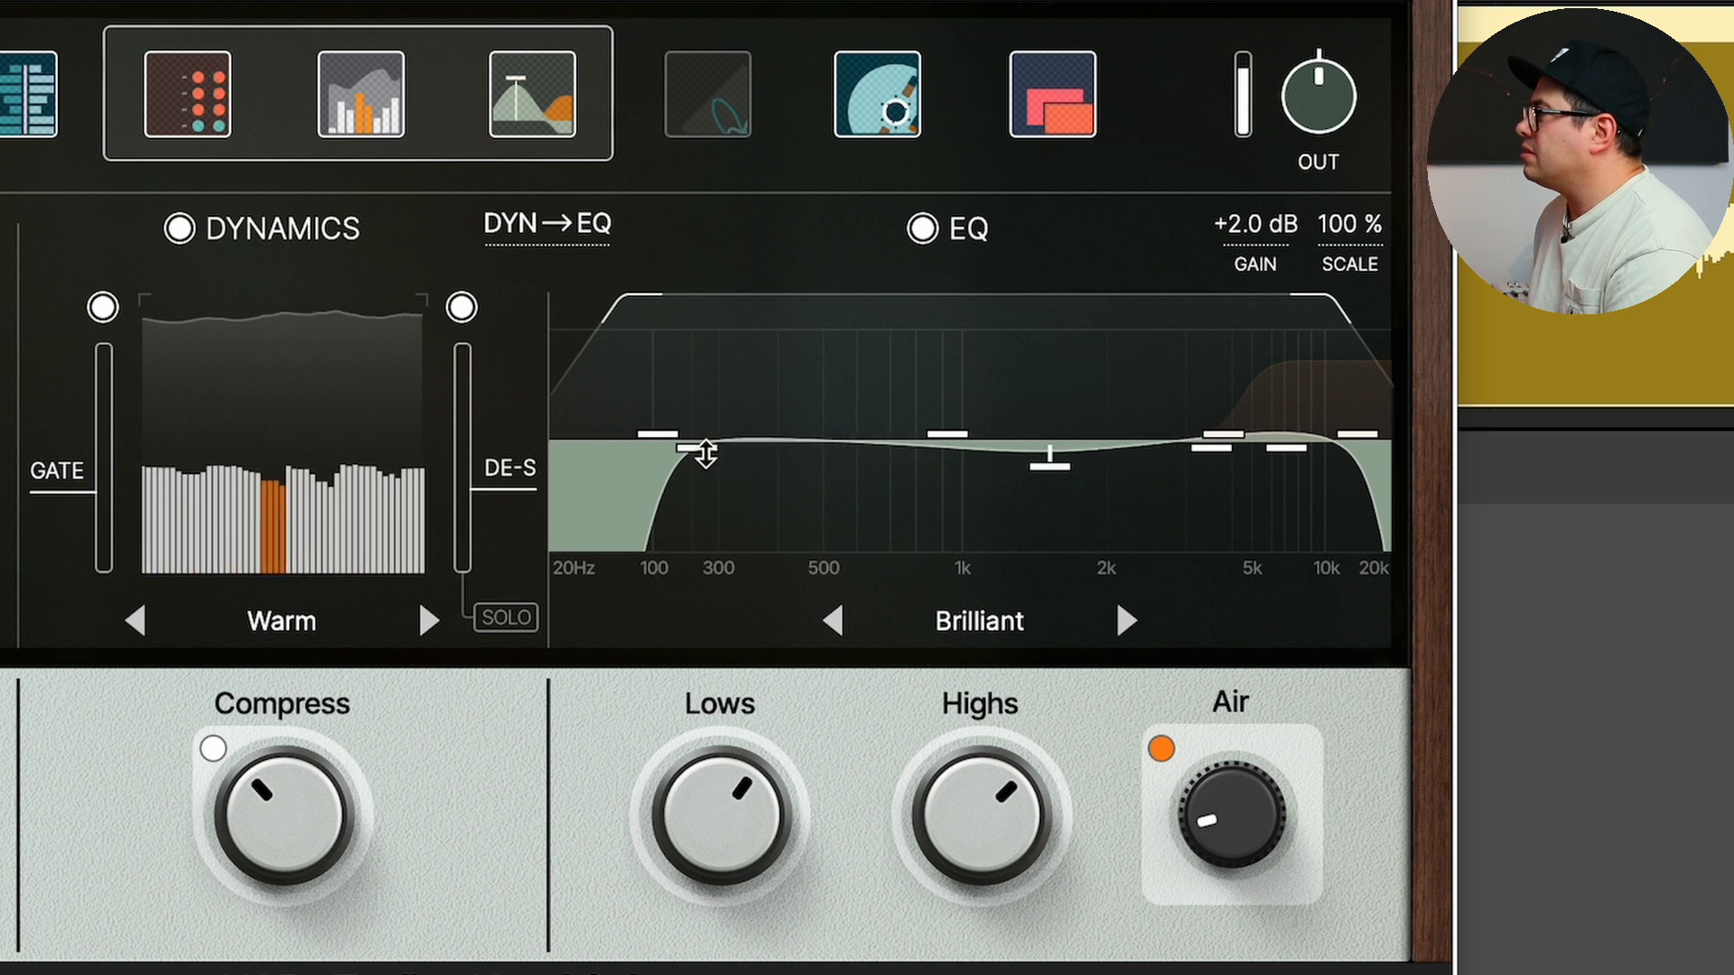
left_click_drag(699, 449, 659, 428)
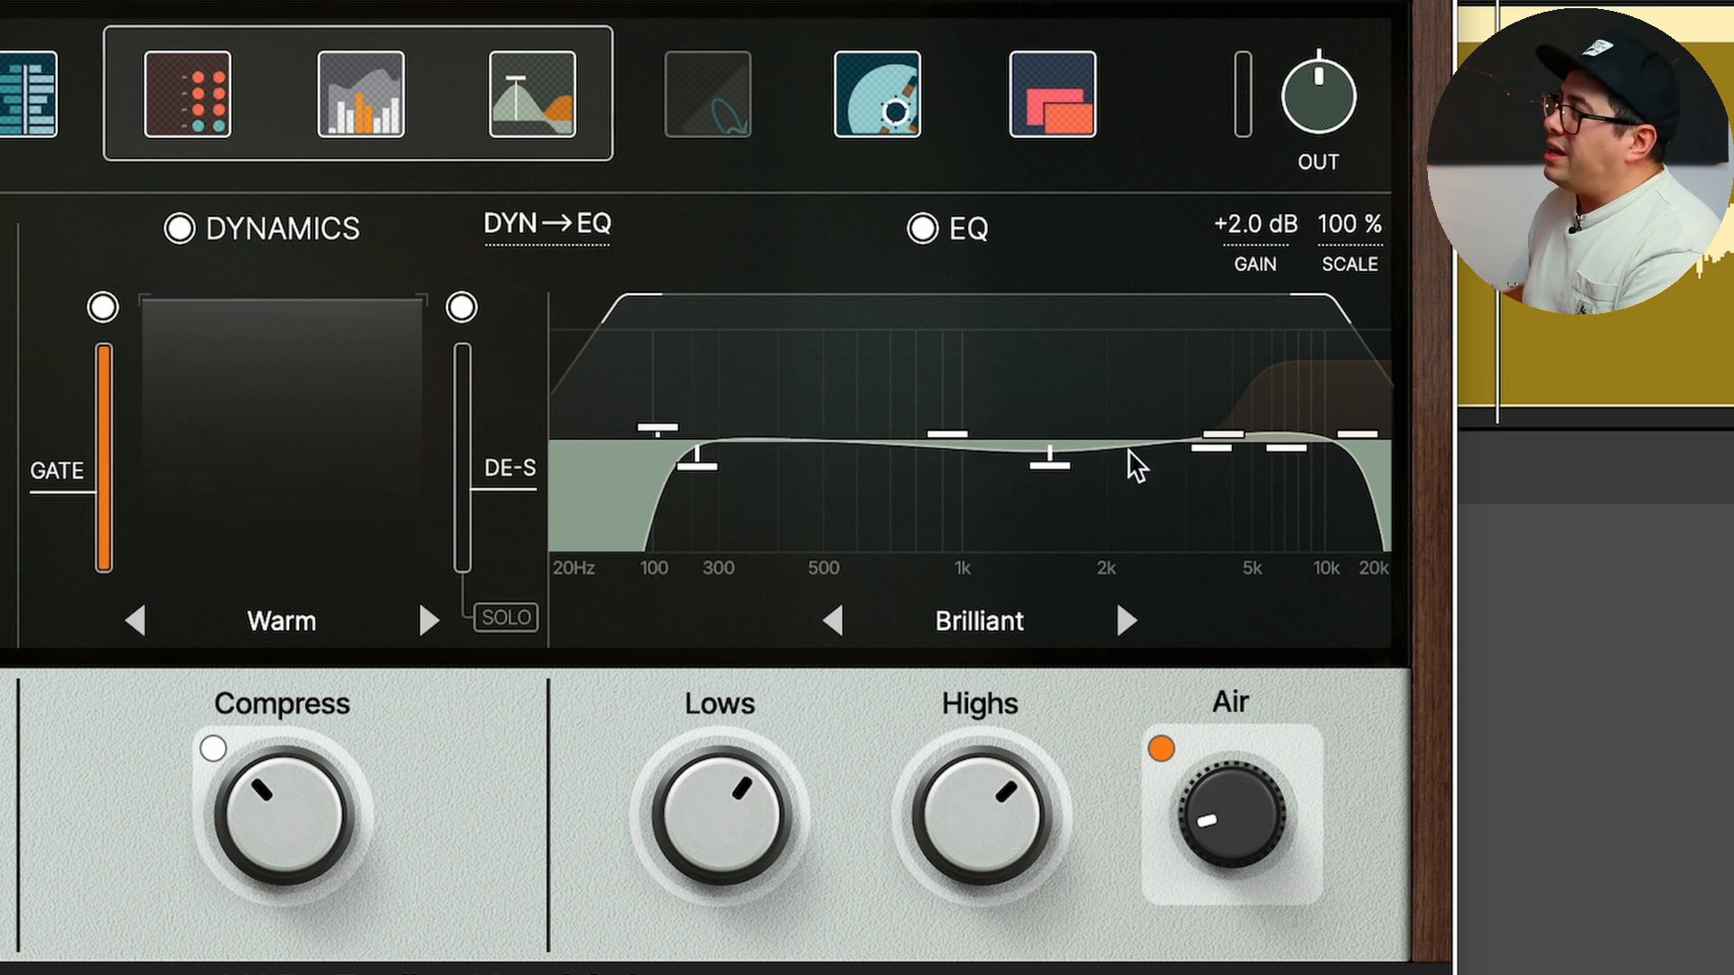
Step through the EQ modes once more, return to Brilliant and resume playback
left_click(1129, 623)
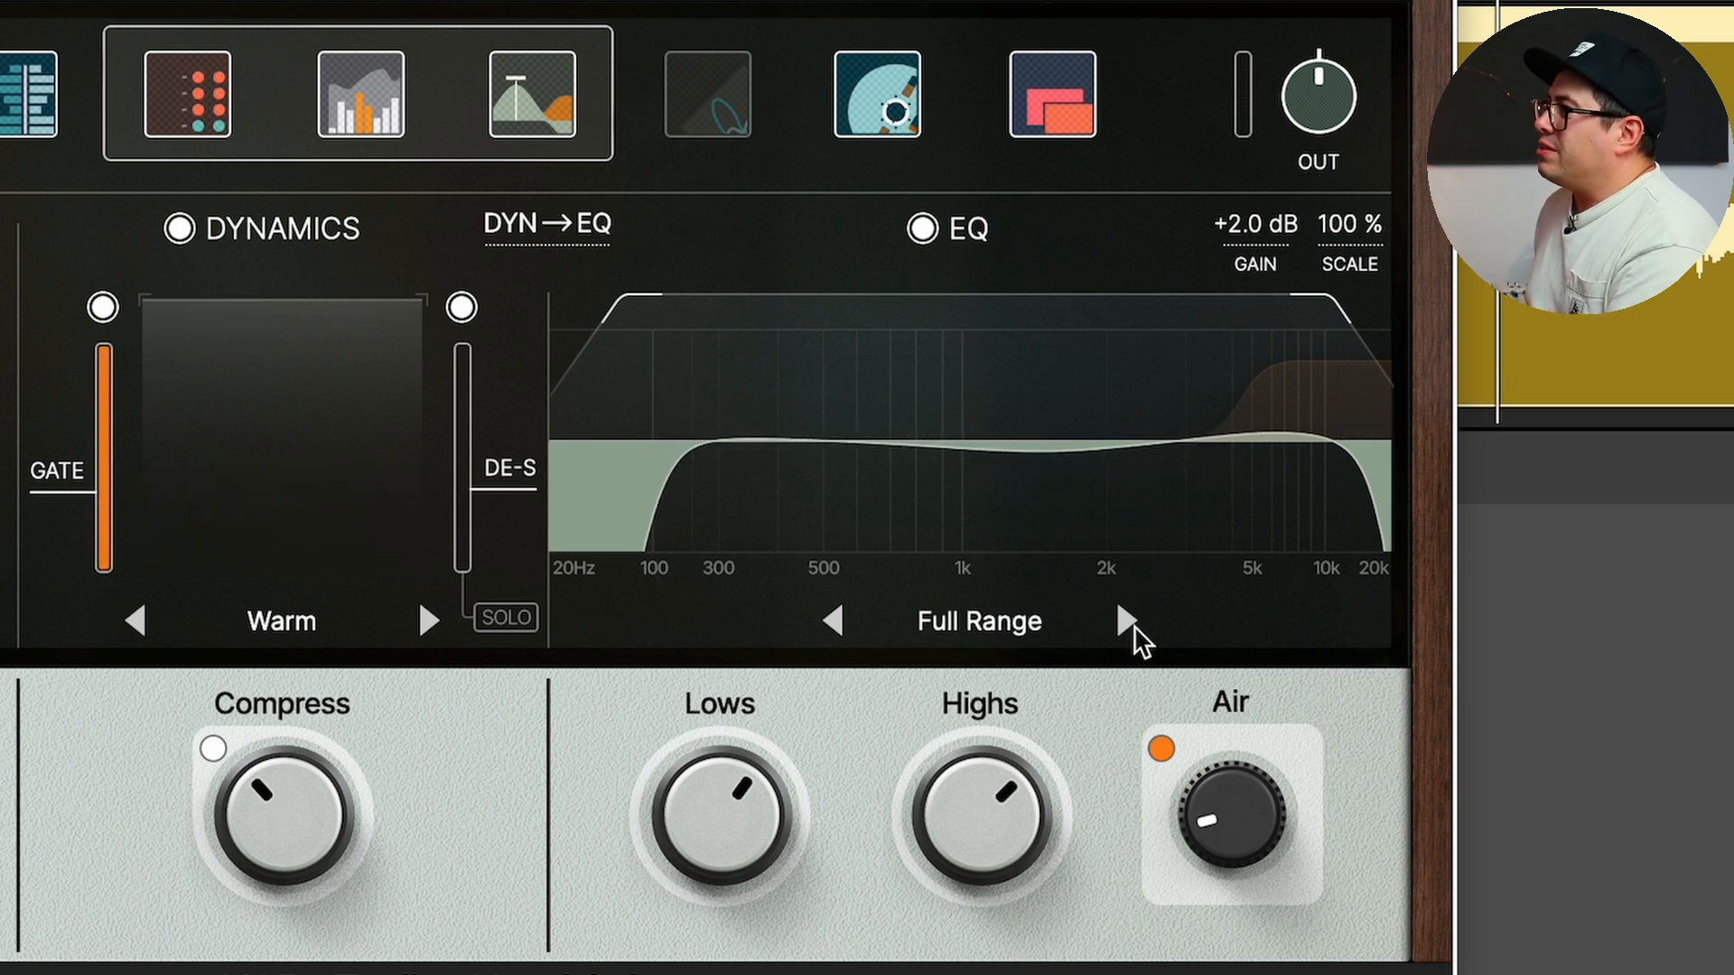
left_click(1129, 623)
left_click(1129, 623)
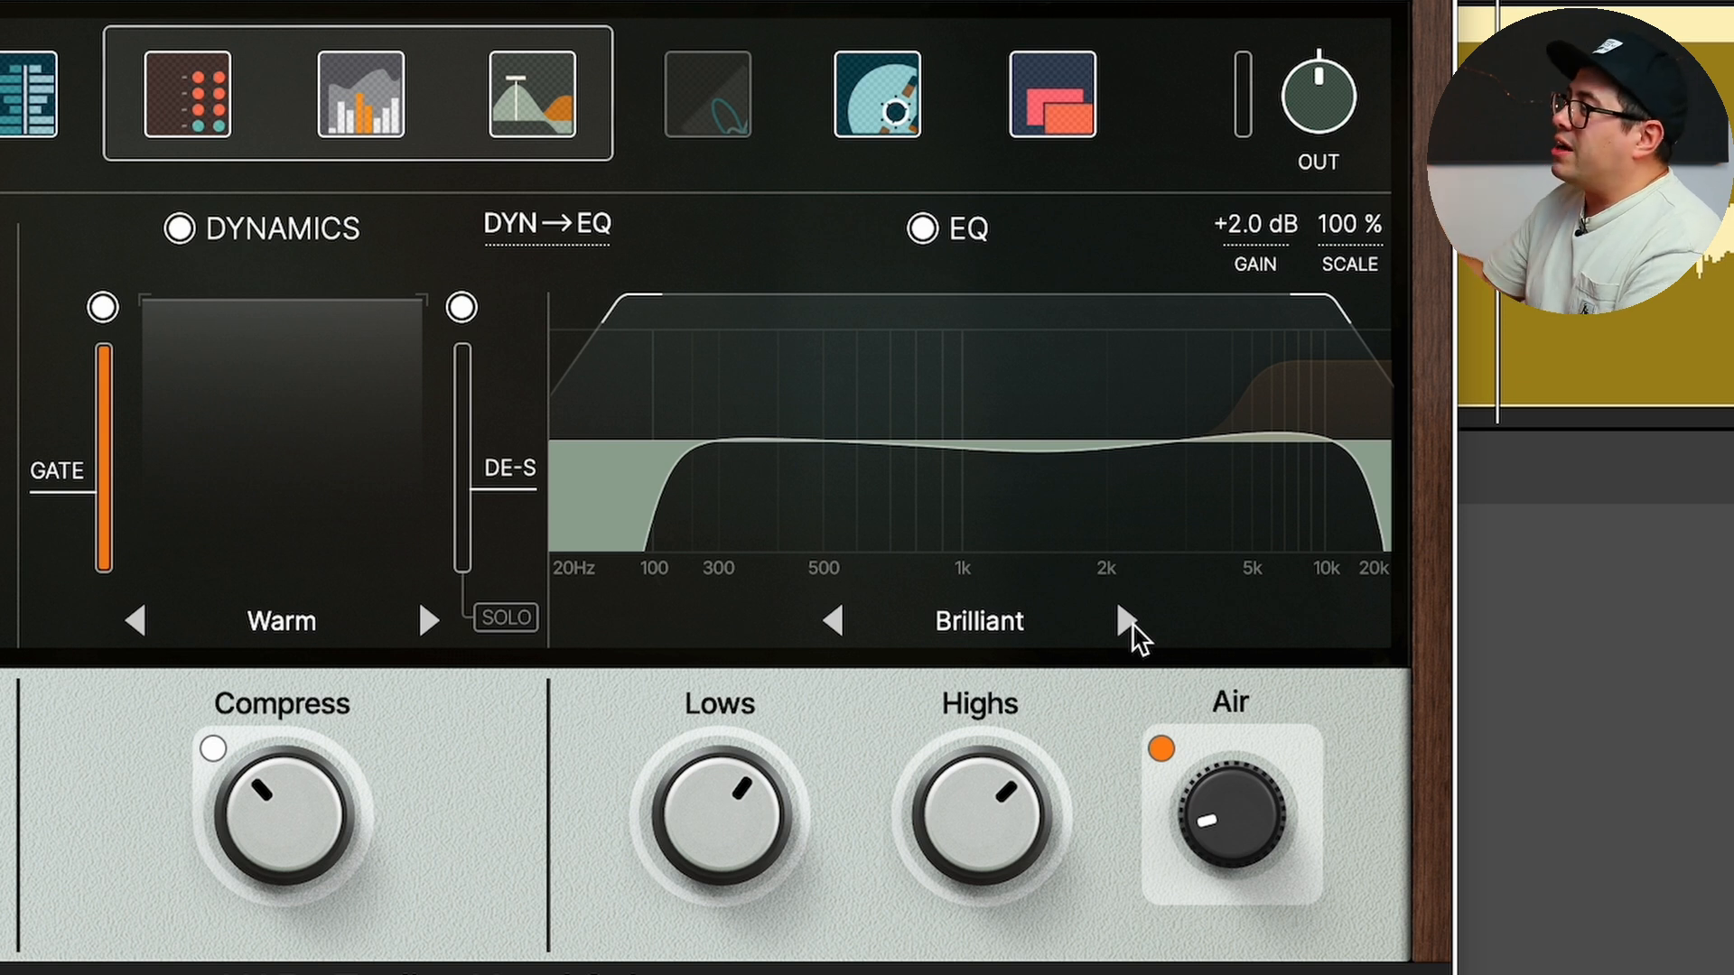
key("space")
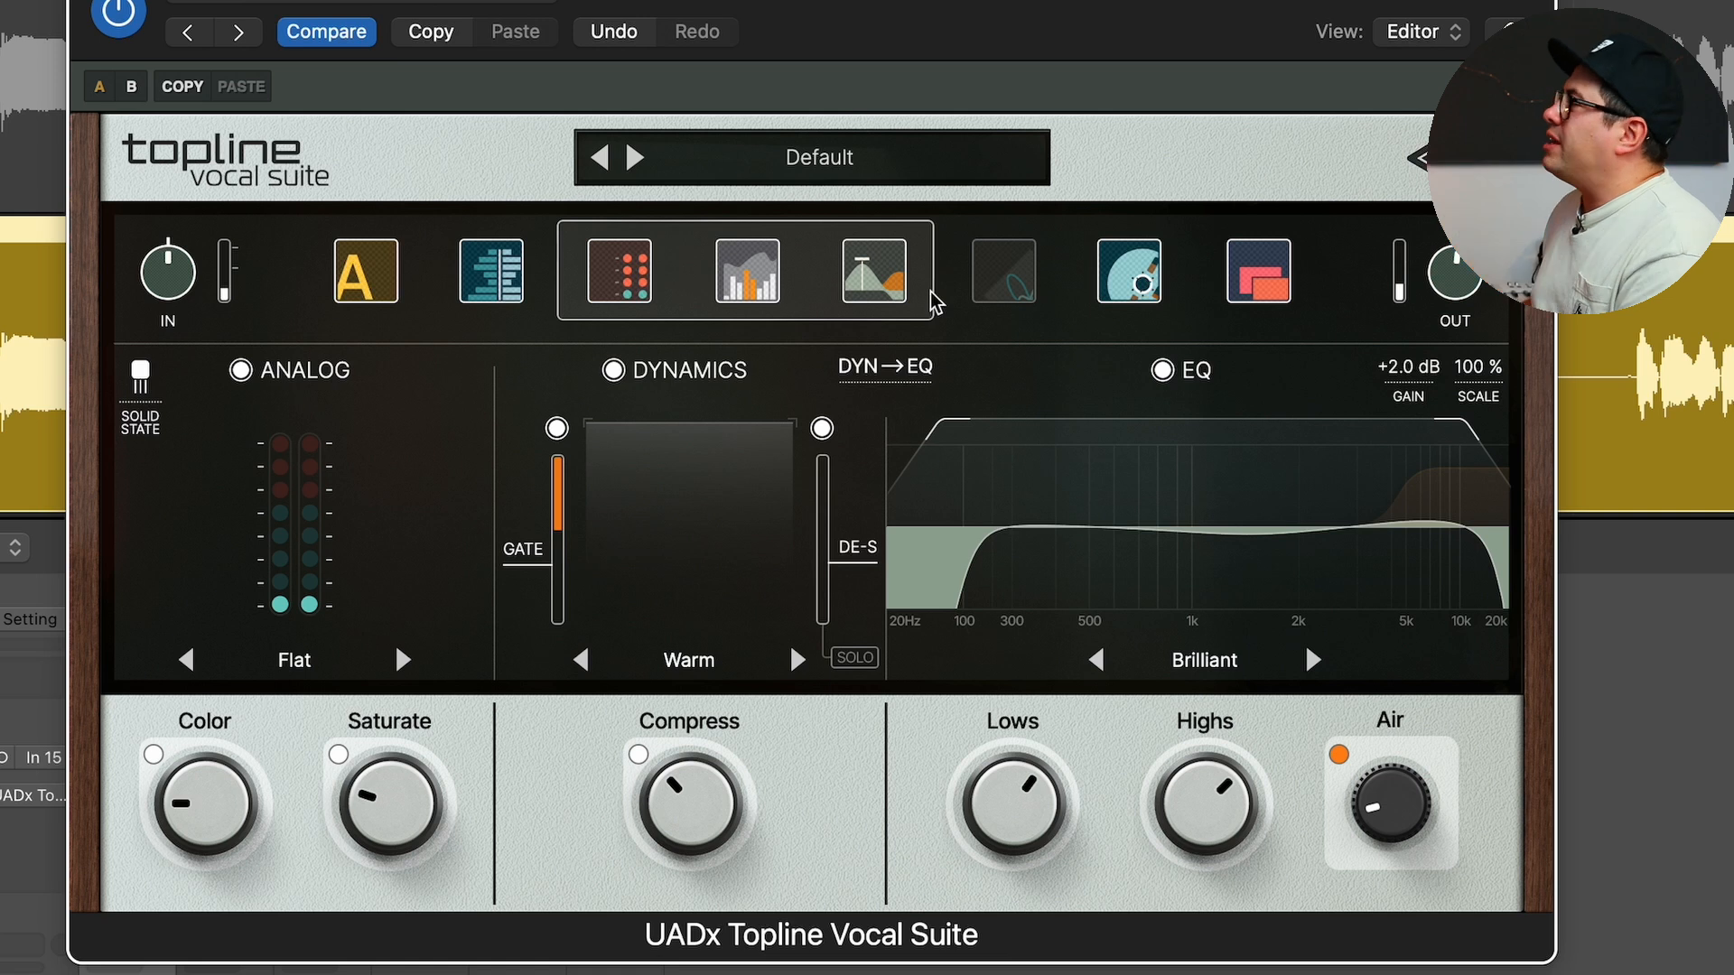
Show the Modulation, Delay and Reverb modules, enable Modulation and adjust the Doubler's Blend
left_click(1105, 283)
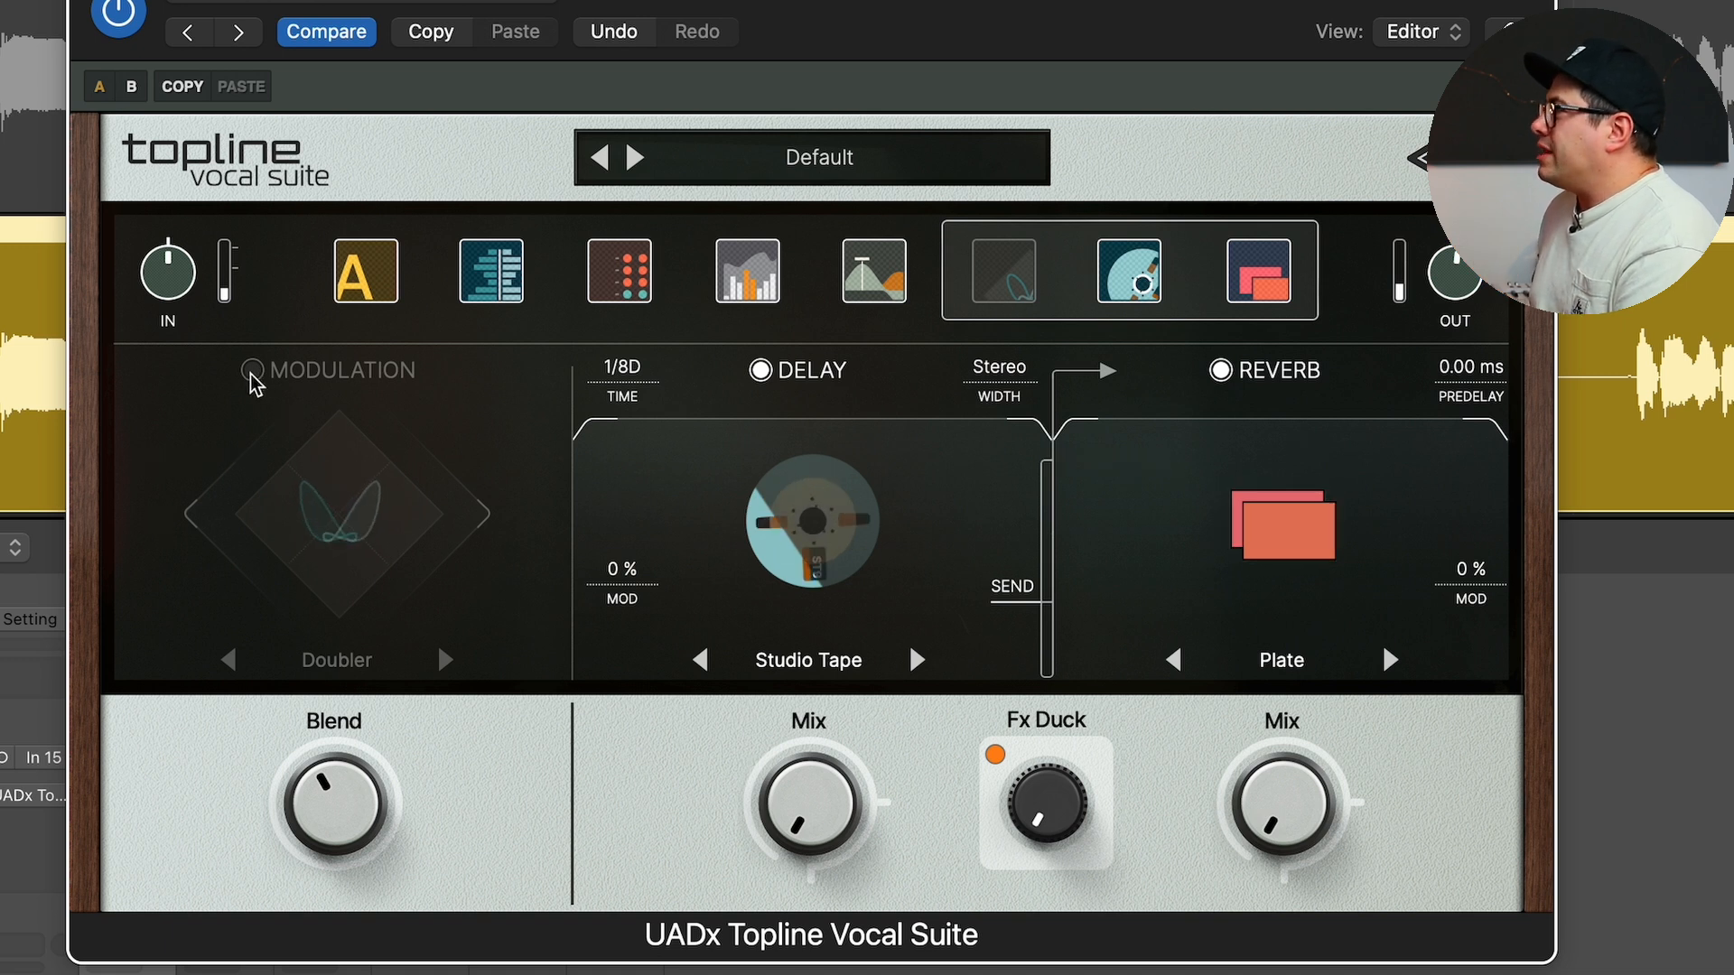
left_click(253, 372)
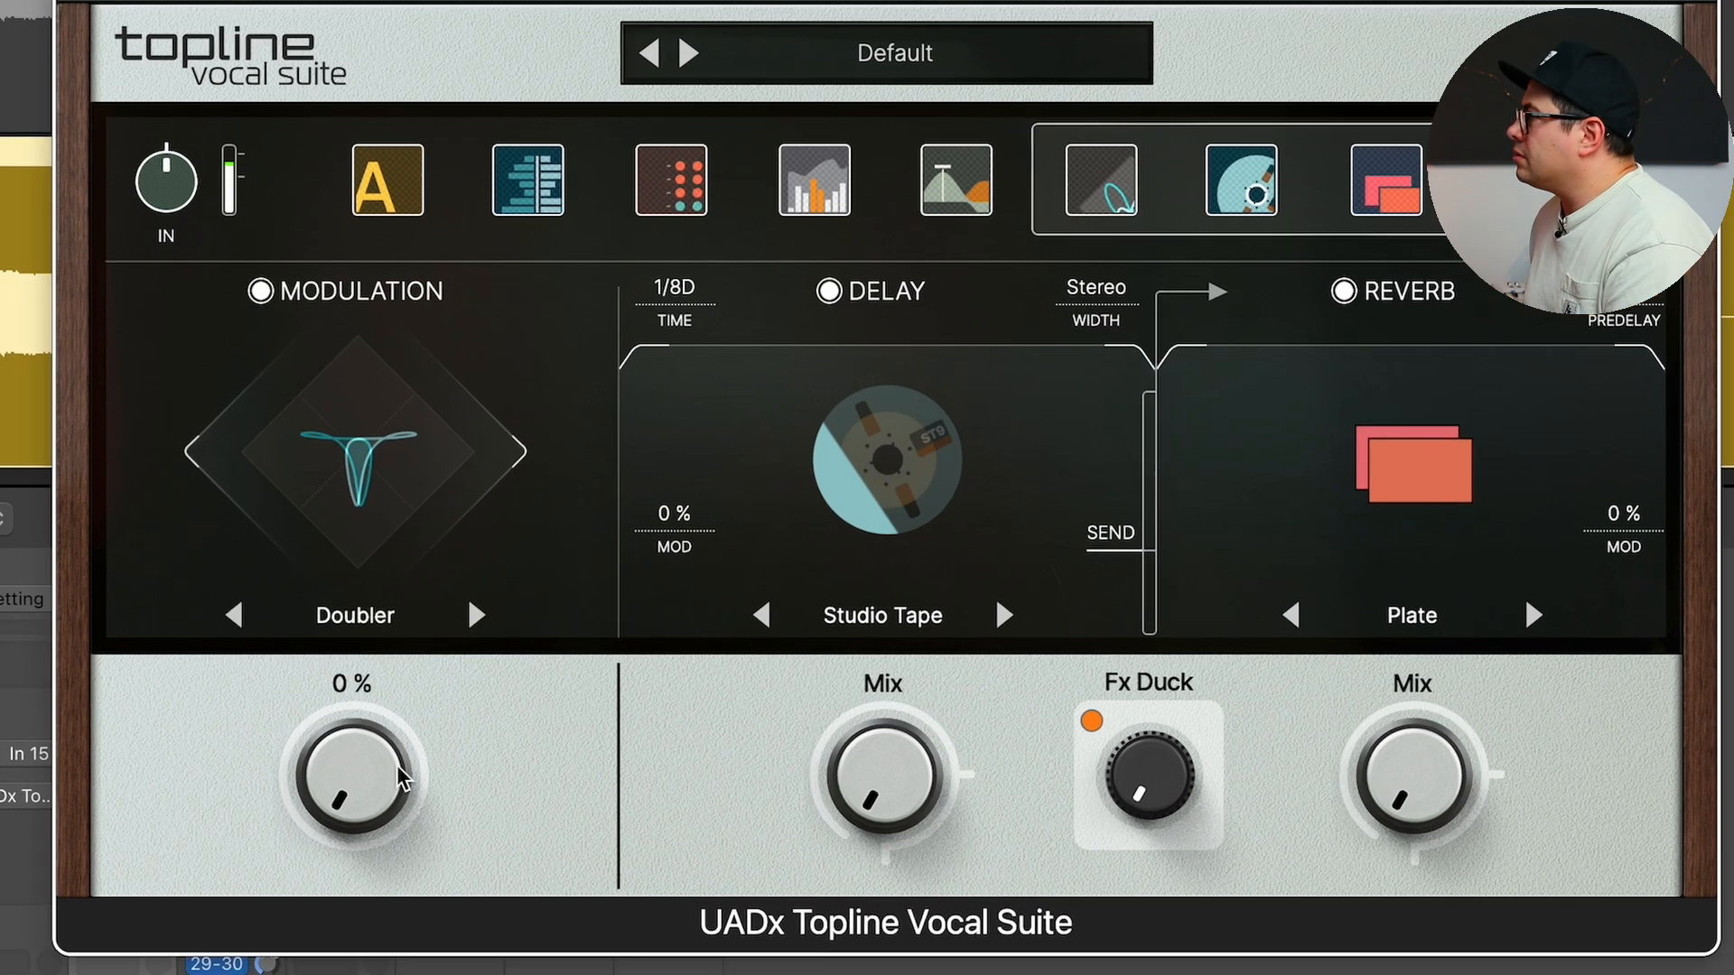
left_click_drag(371, 773, 419, 554)
left_click_drag(534, 446, 524, 592)
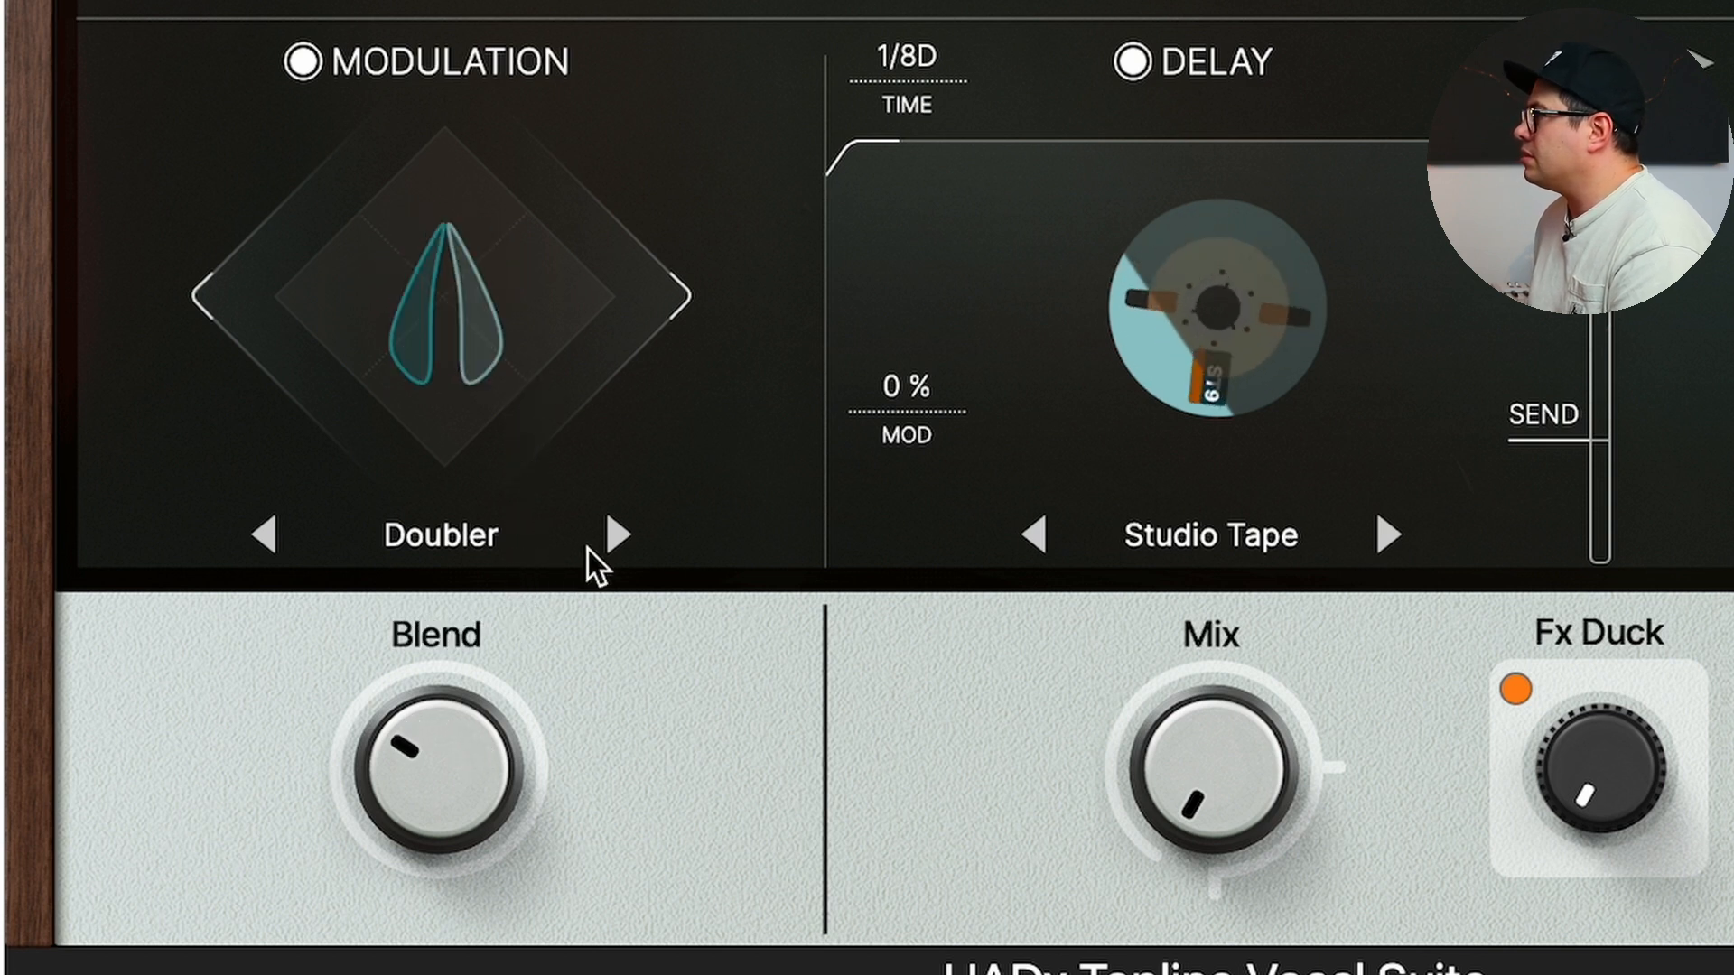
Raise the Modulation Blend to 85%, switch past Flanger to Widener, and set its Intensity to 85%
left_click(618, 536)
left_click_drag(506, 706, 545, 527)
left_click(616, 536)
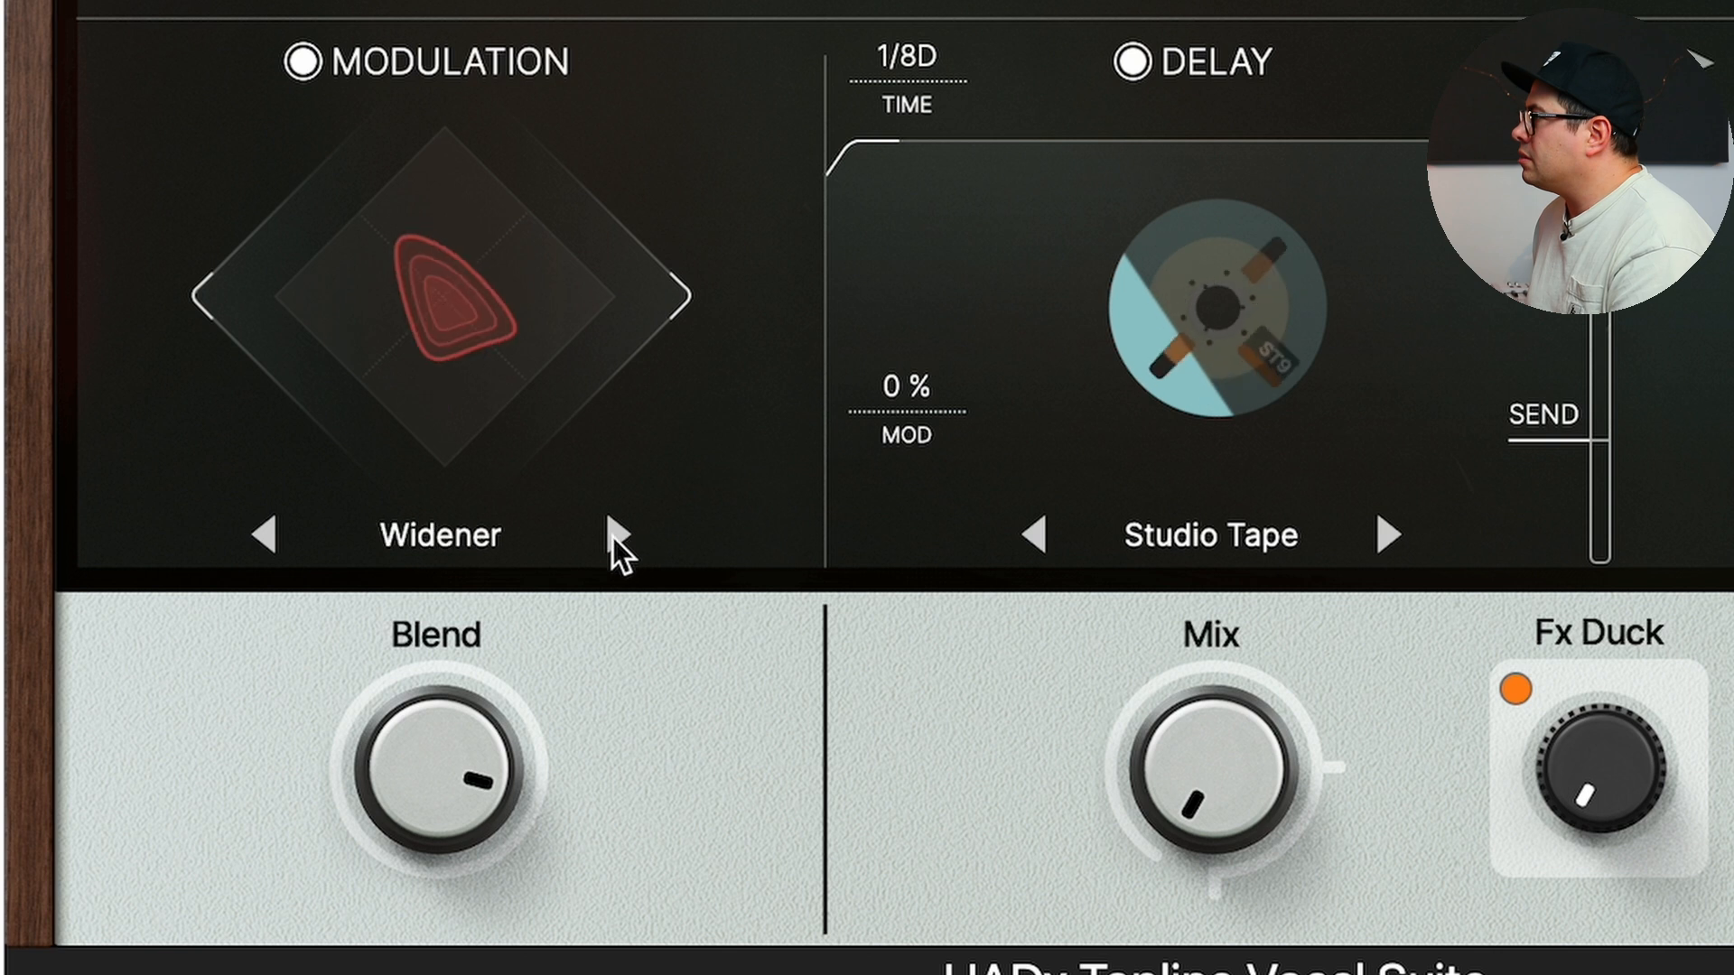
left_click_drag(696, 325, 929, 361)
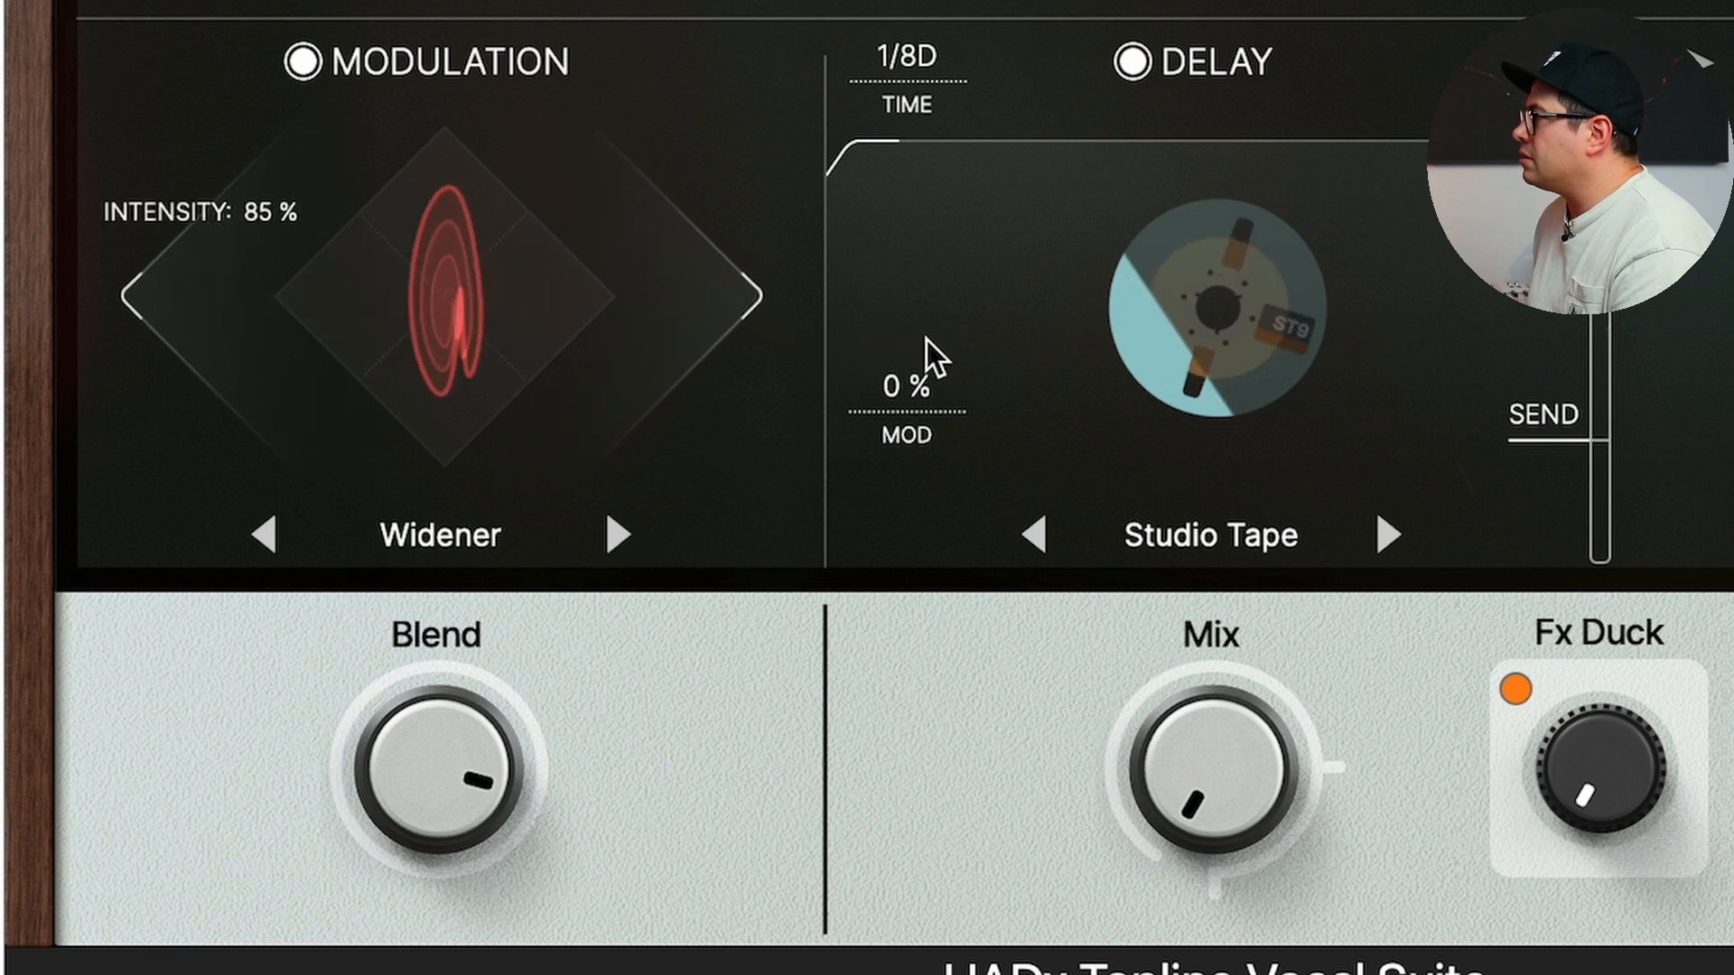
Audition the modulation types Wow & Flutter, Chorus, Doubler, Flanger and Widener in turn, ending on Wow & Flutter
left_click(616, 537)
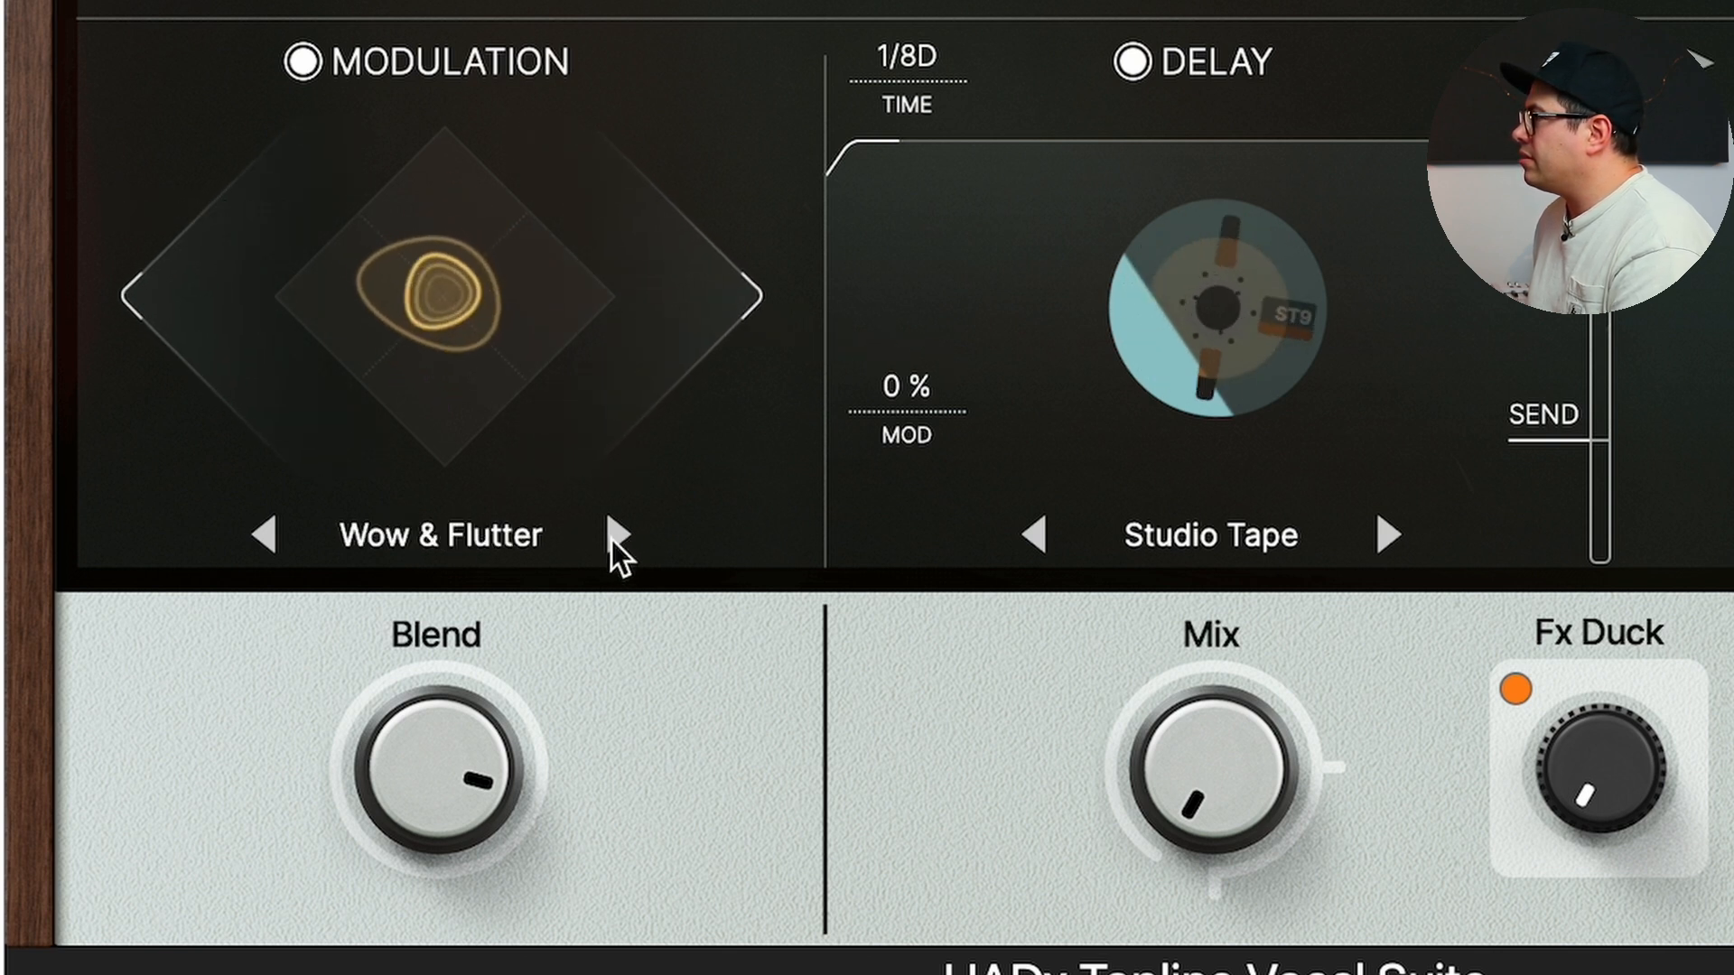
left_click(620, 539)
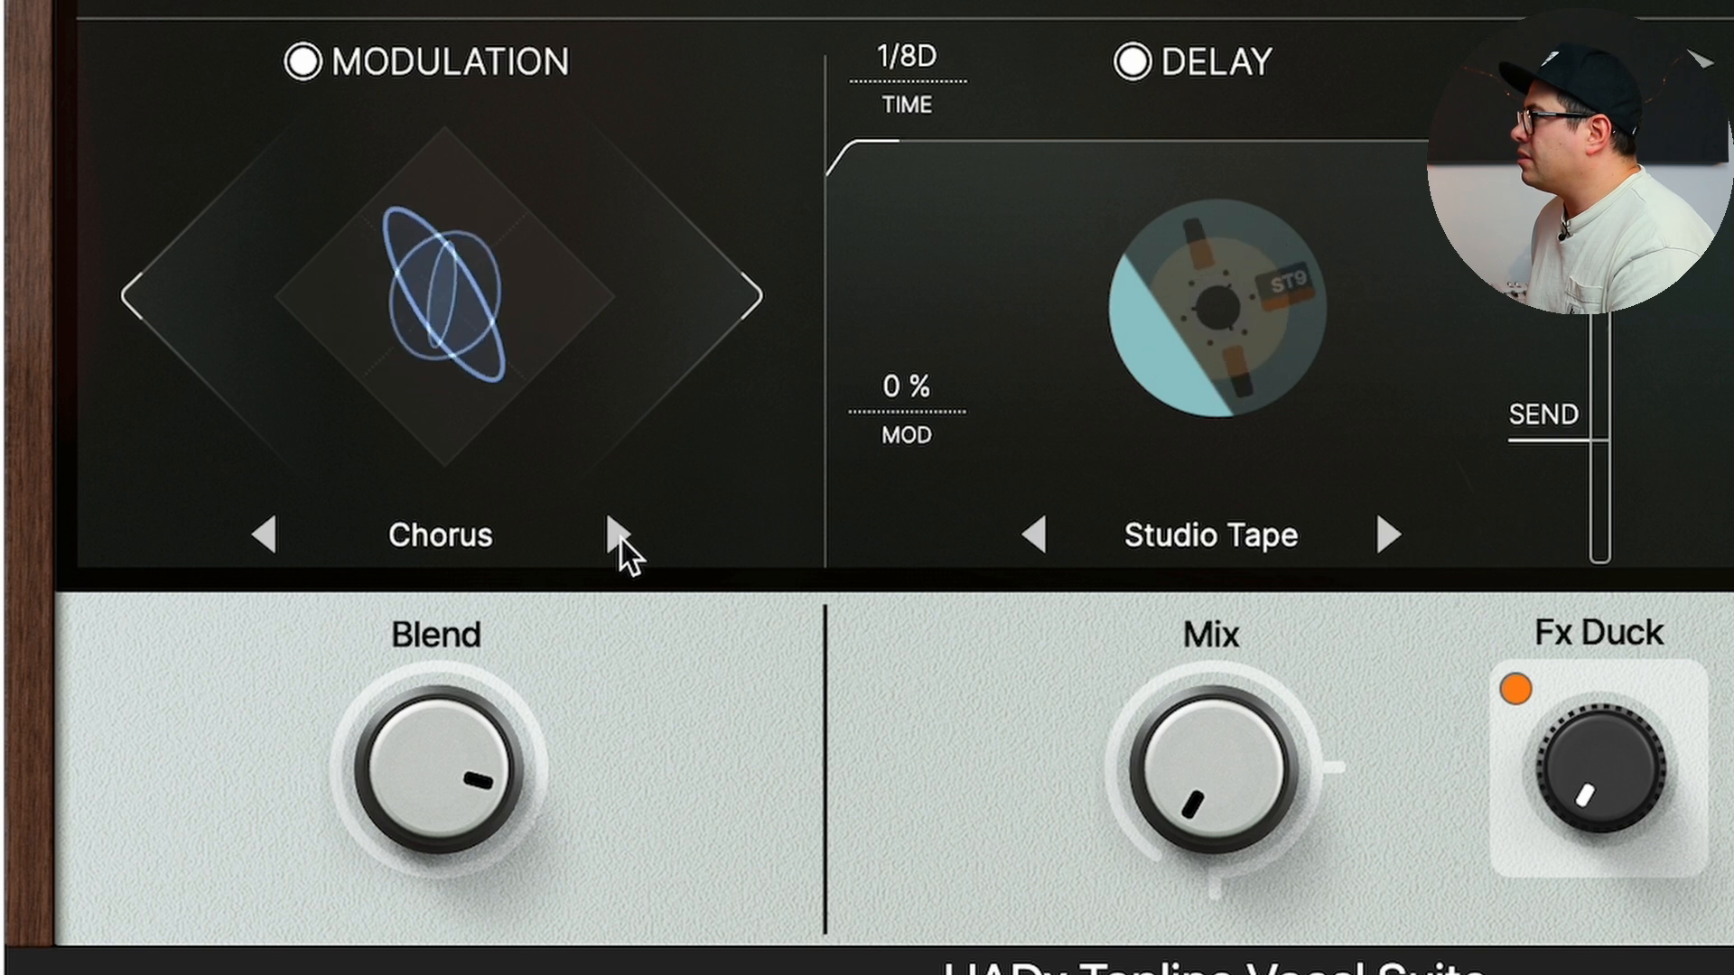
left_click(620, 538)
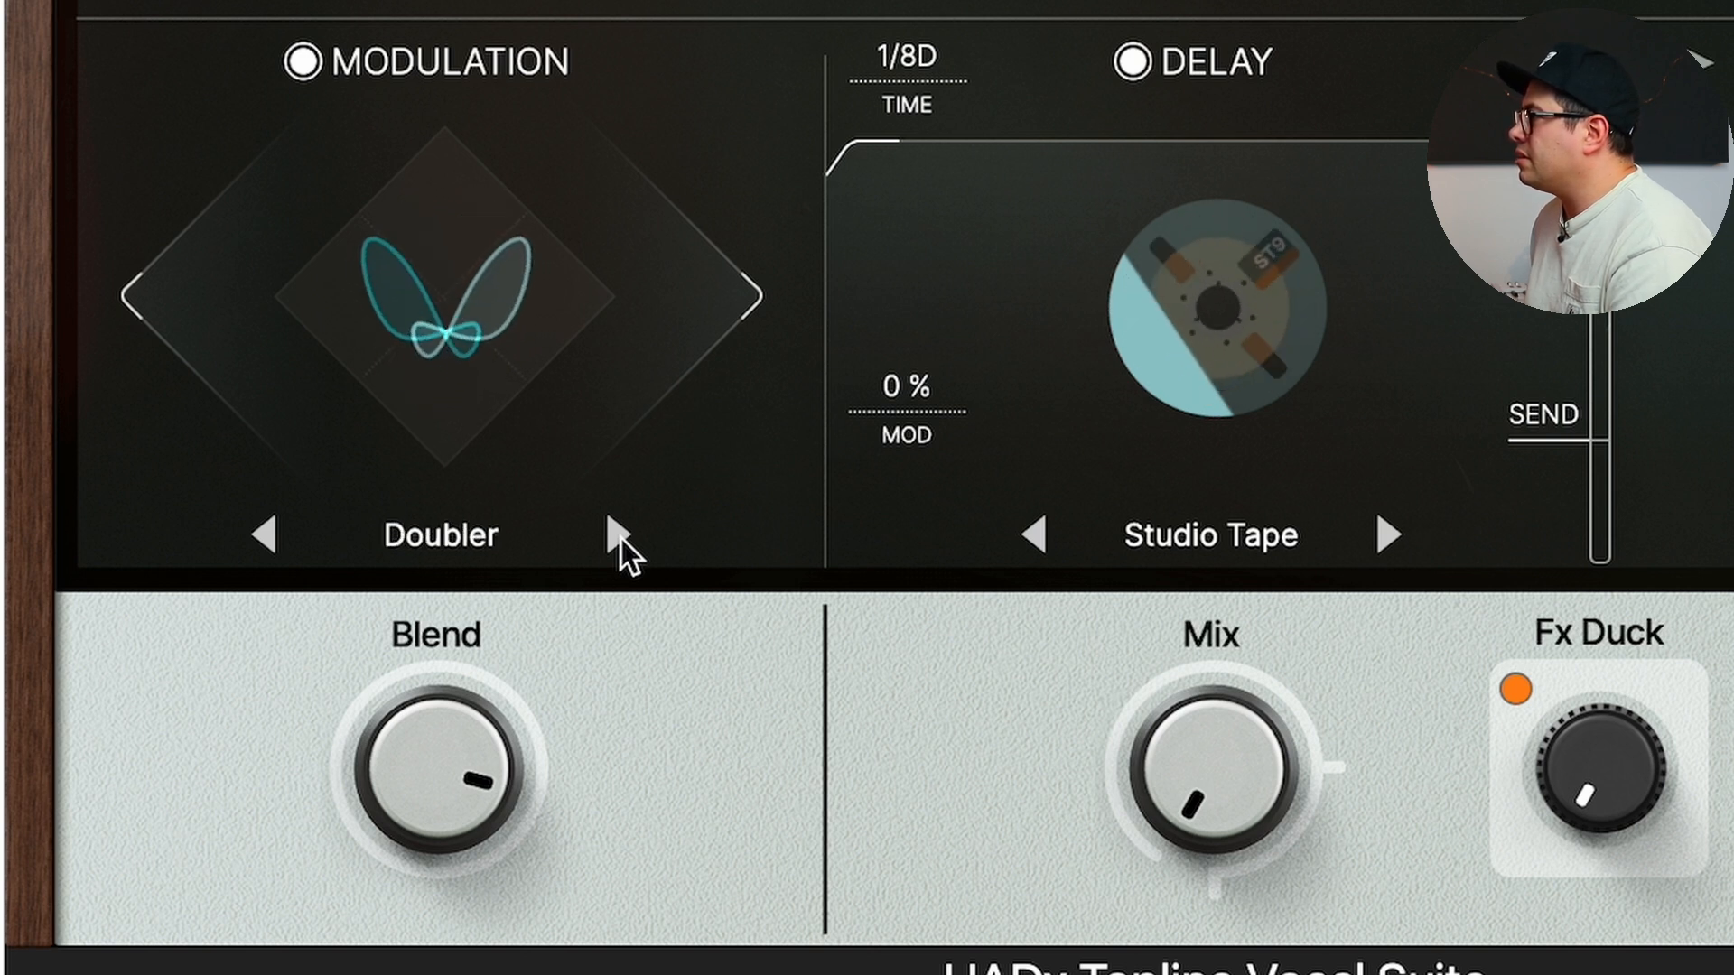
left_click(619, 538)
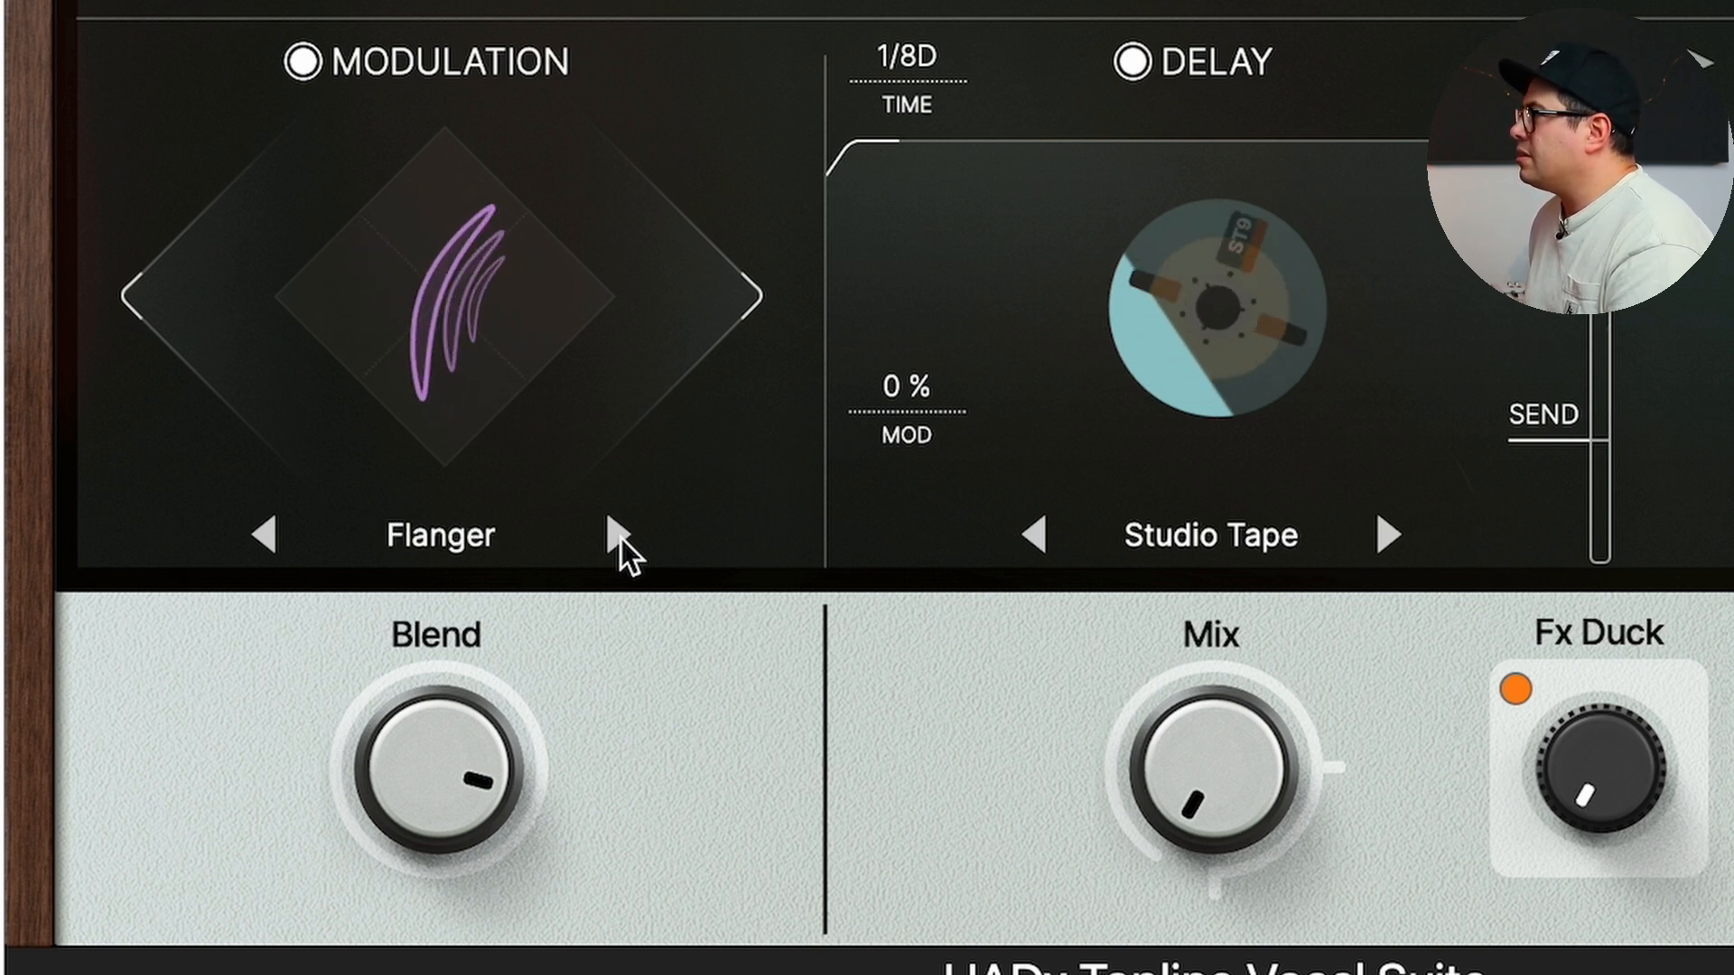
left_click(619, 538)
left_click(619, 538)
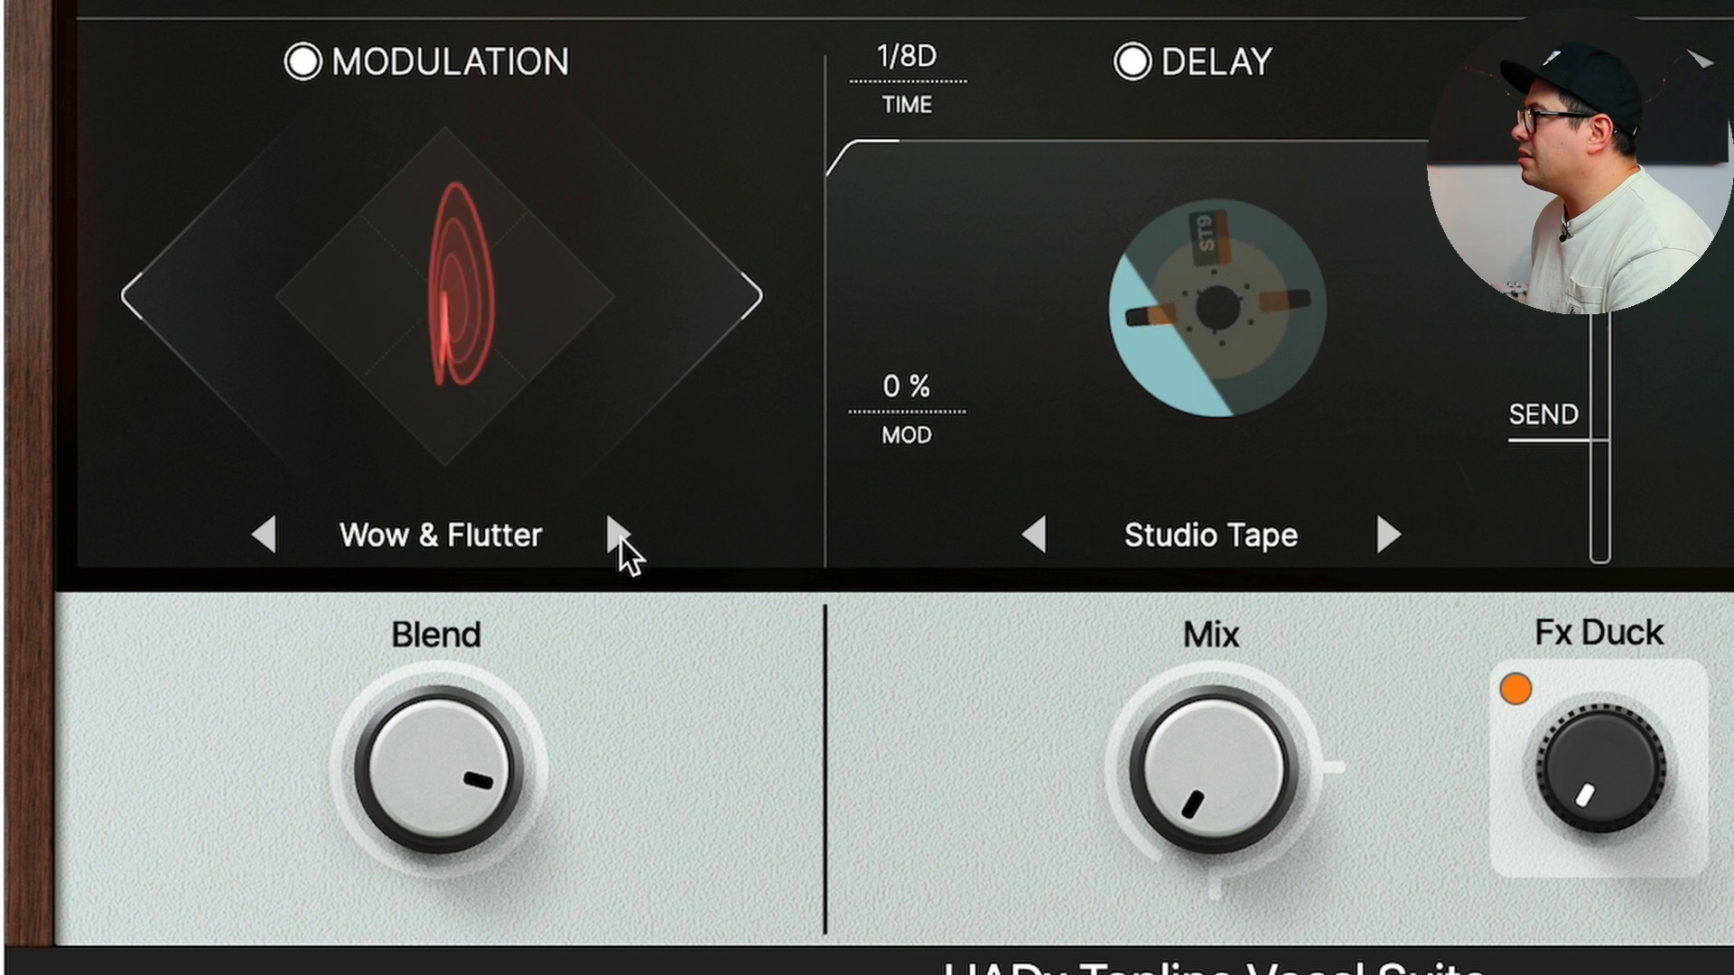
Lower the Modulation Blend to about 22%, switch past Chorus back to Doubler, and fine-tune the Blend there
mouse_move(464, 731)
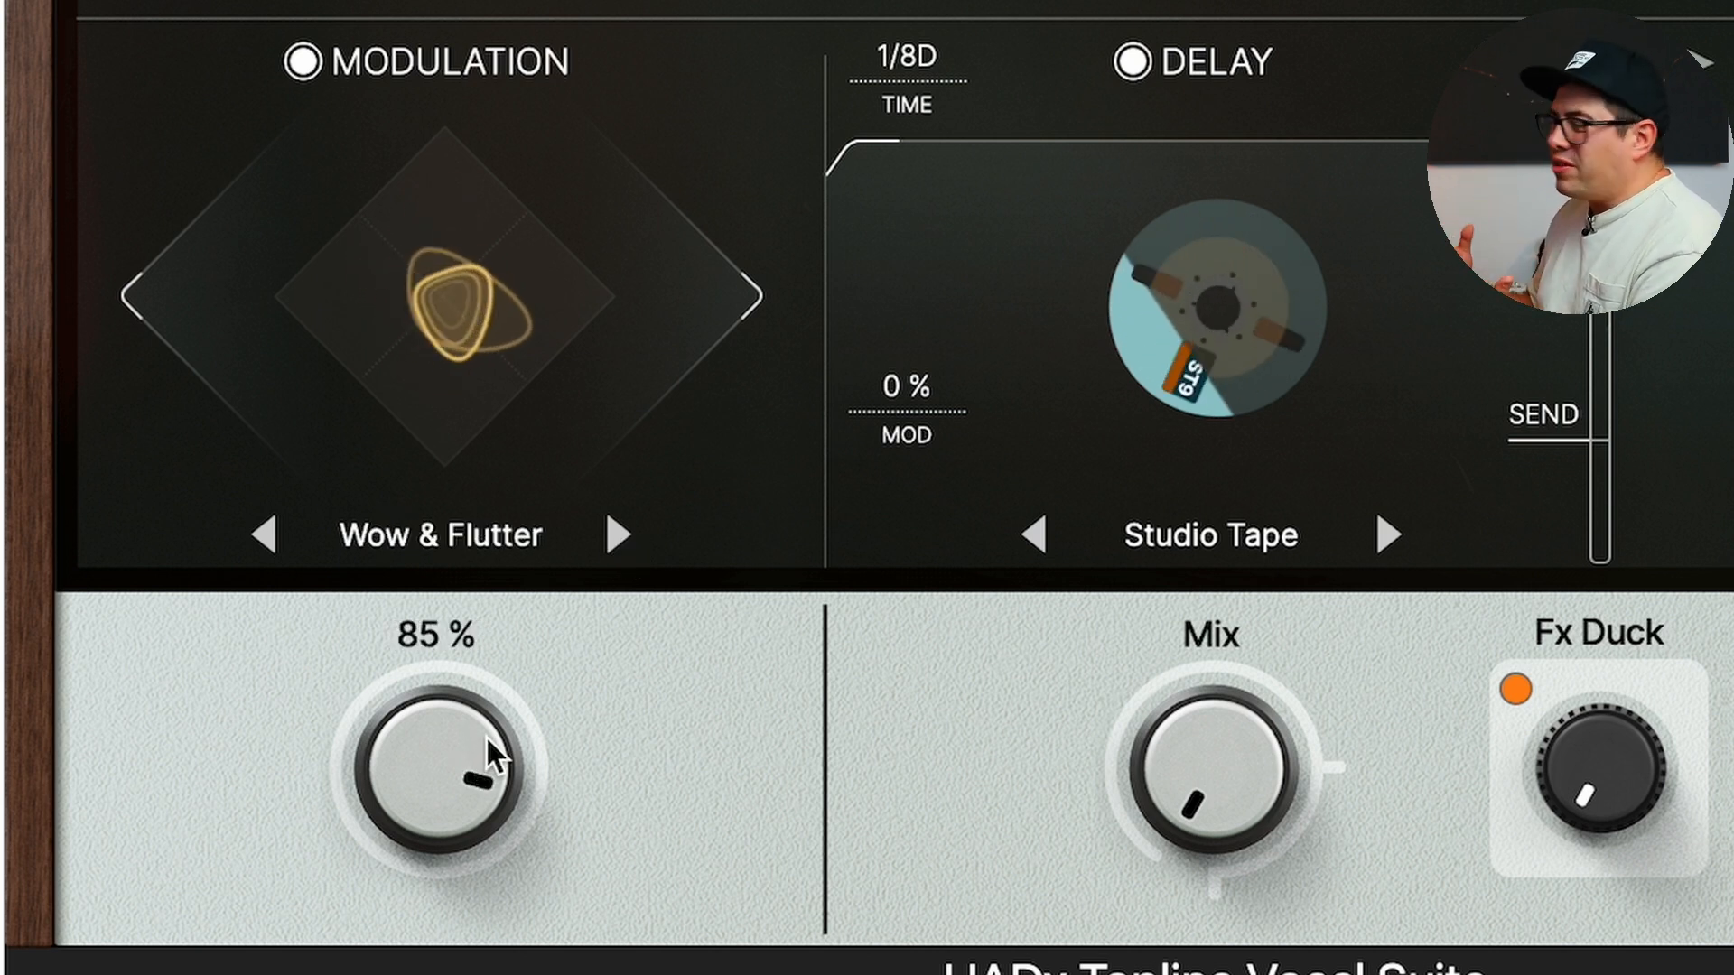
left_click_drag(526, 768, 461, 965)
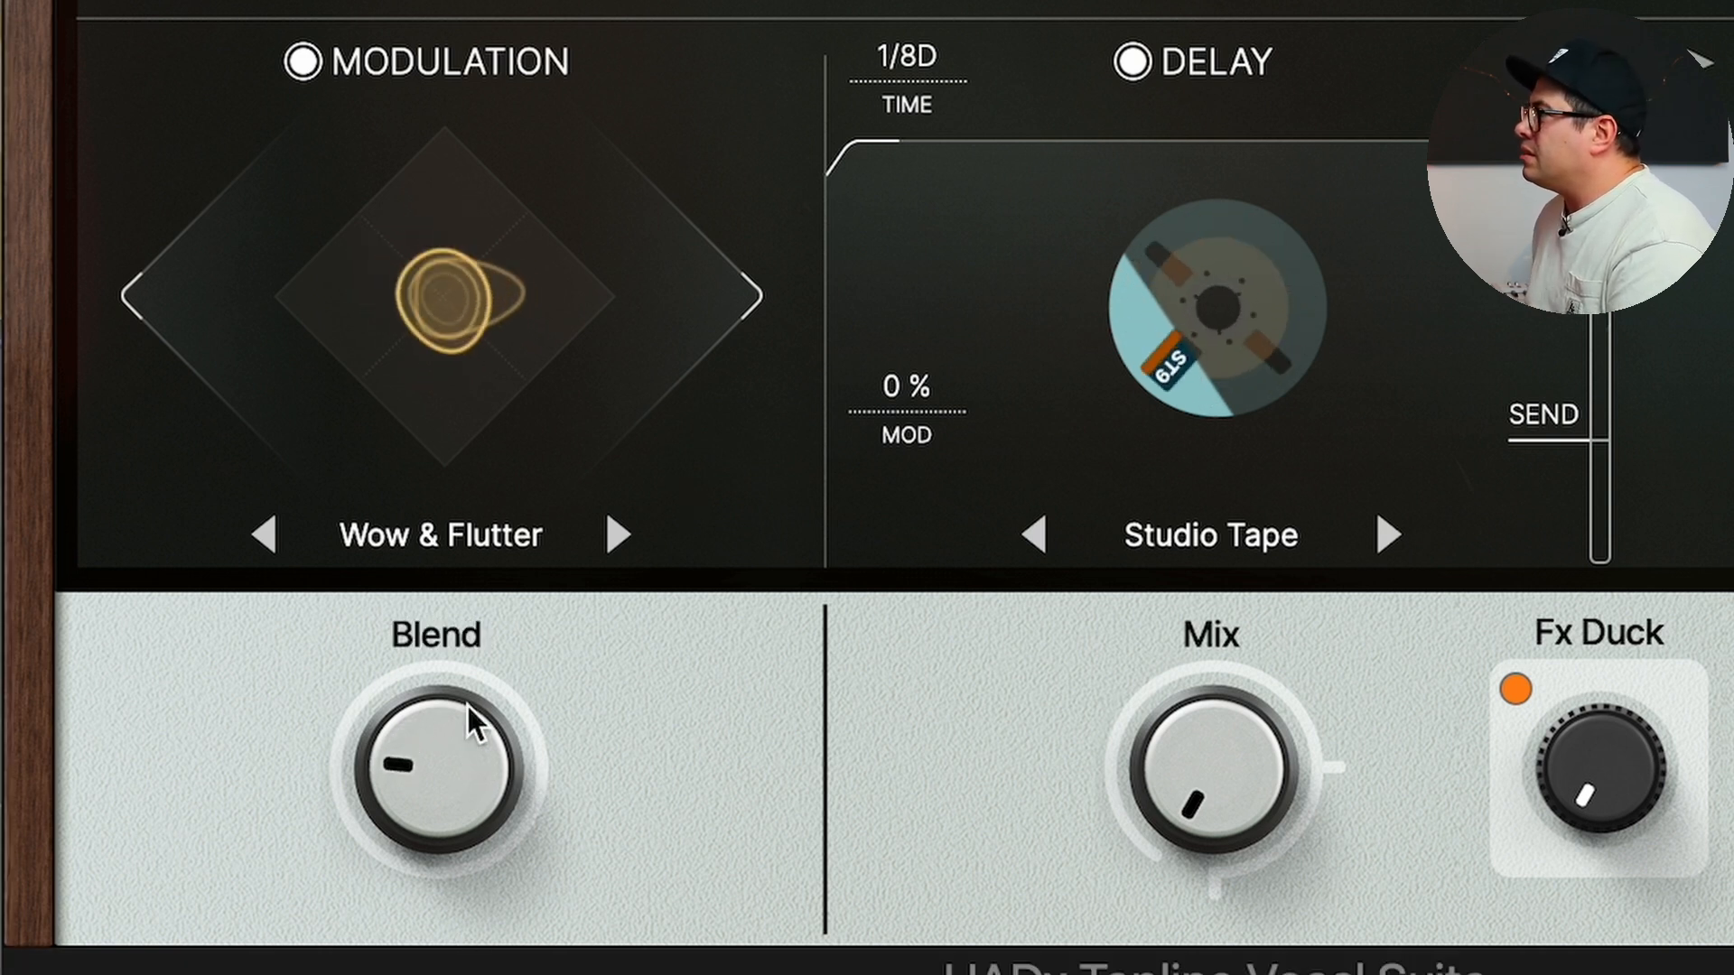
left_click(620, 534)
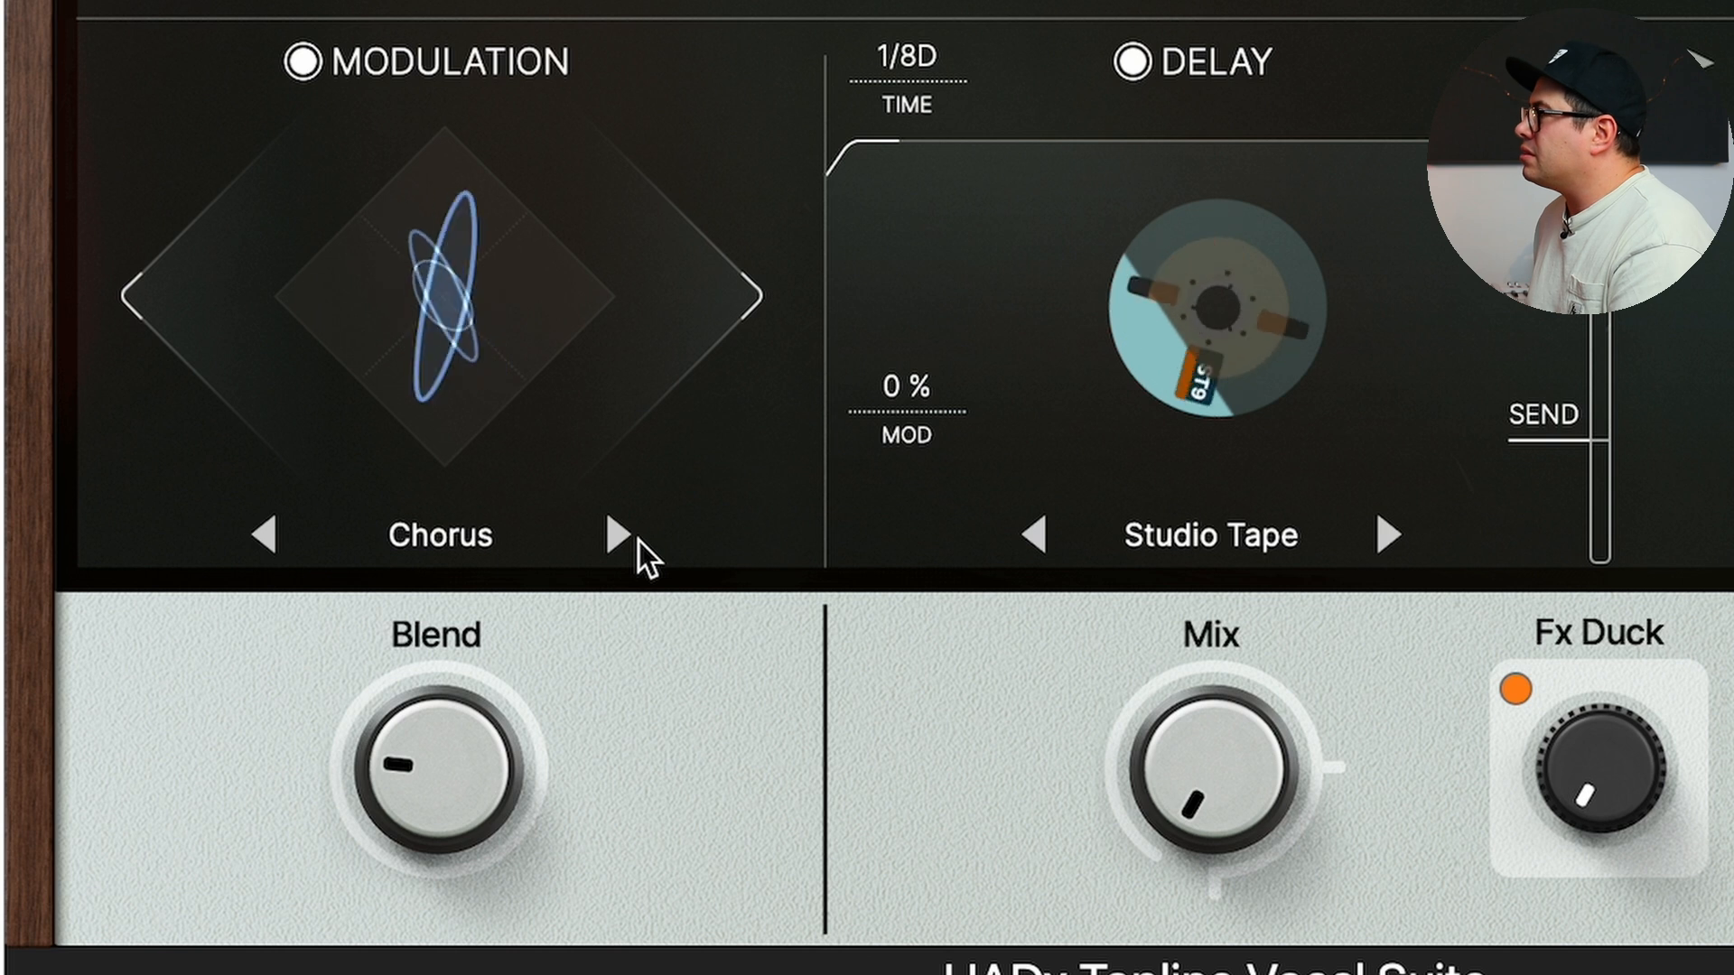
mouse_move(453, 748)
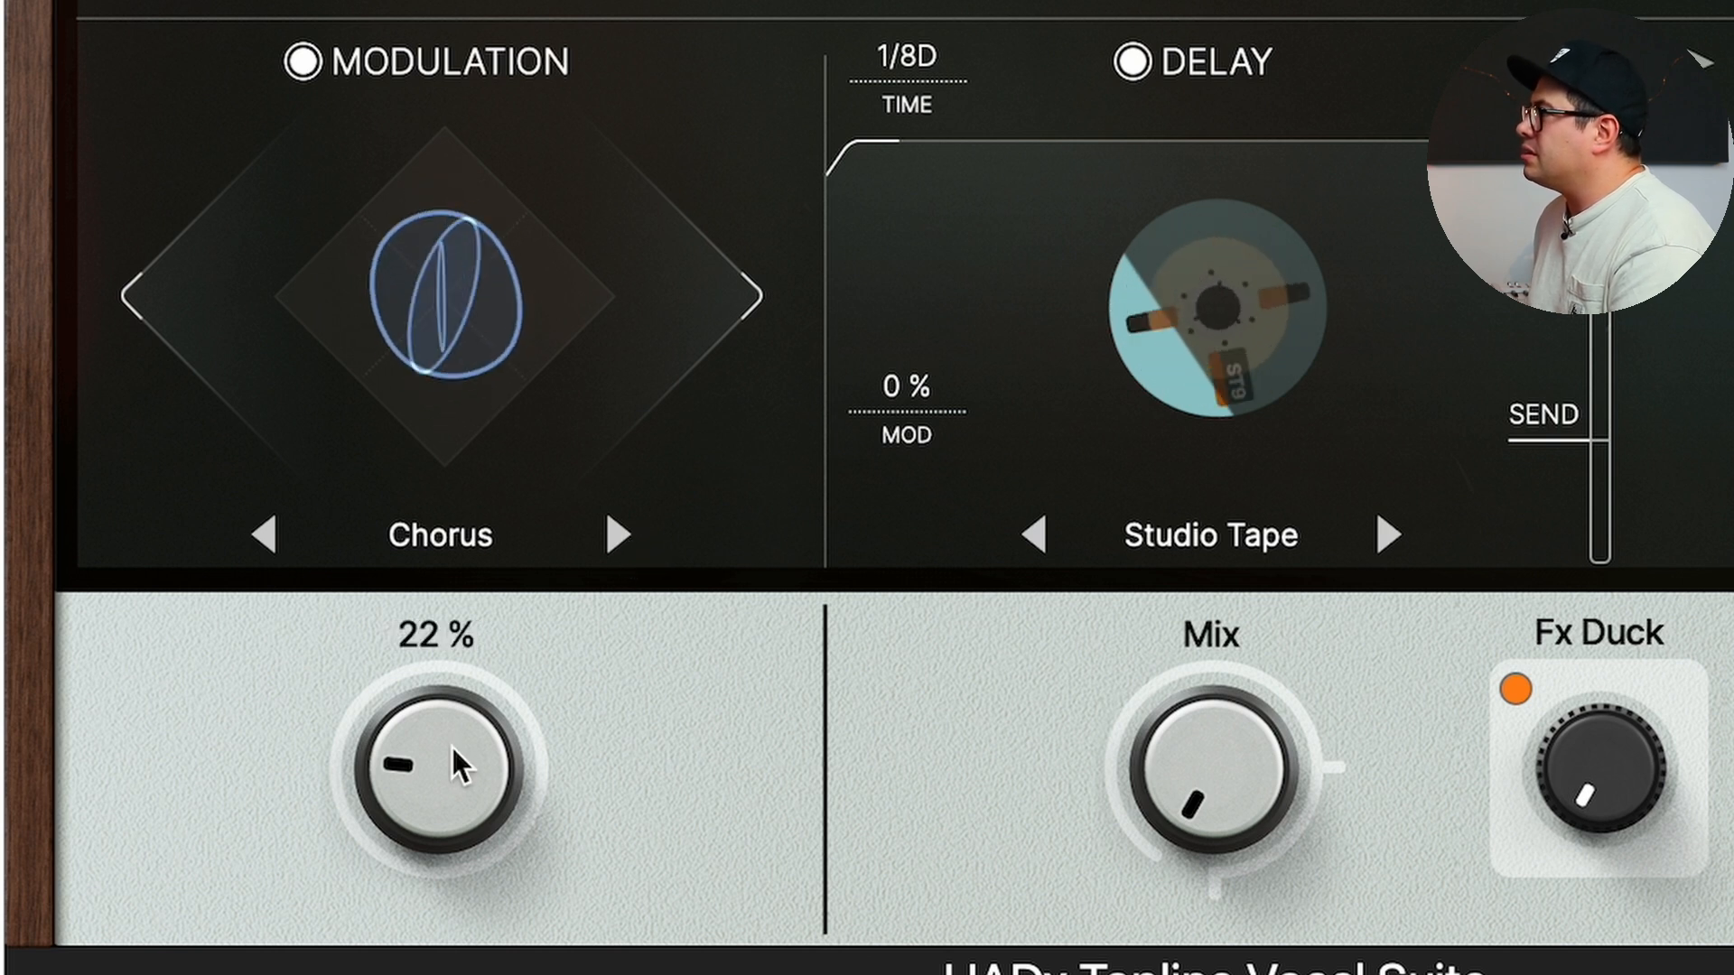
left_click_drag(453, 750, 453, 753)
left_click(619, 535)
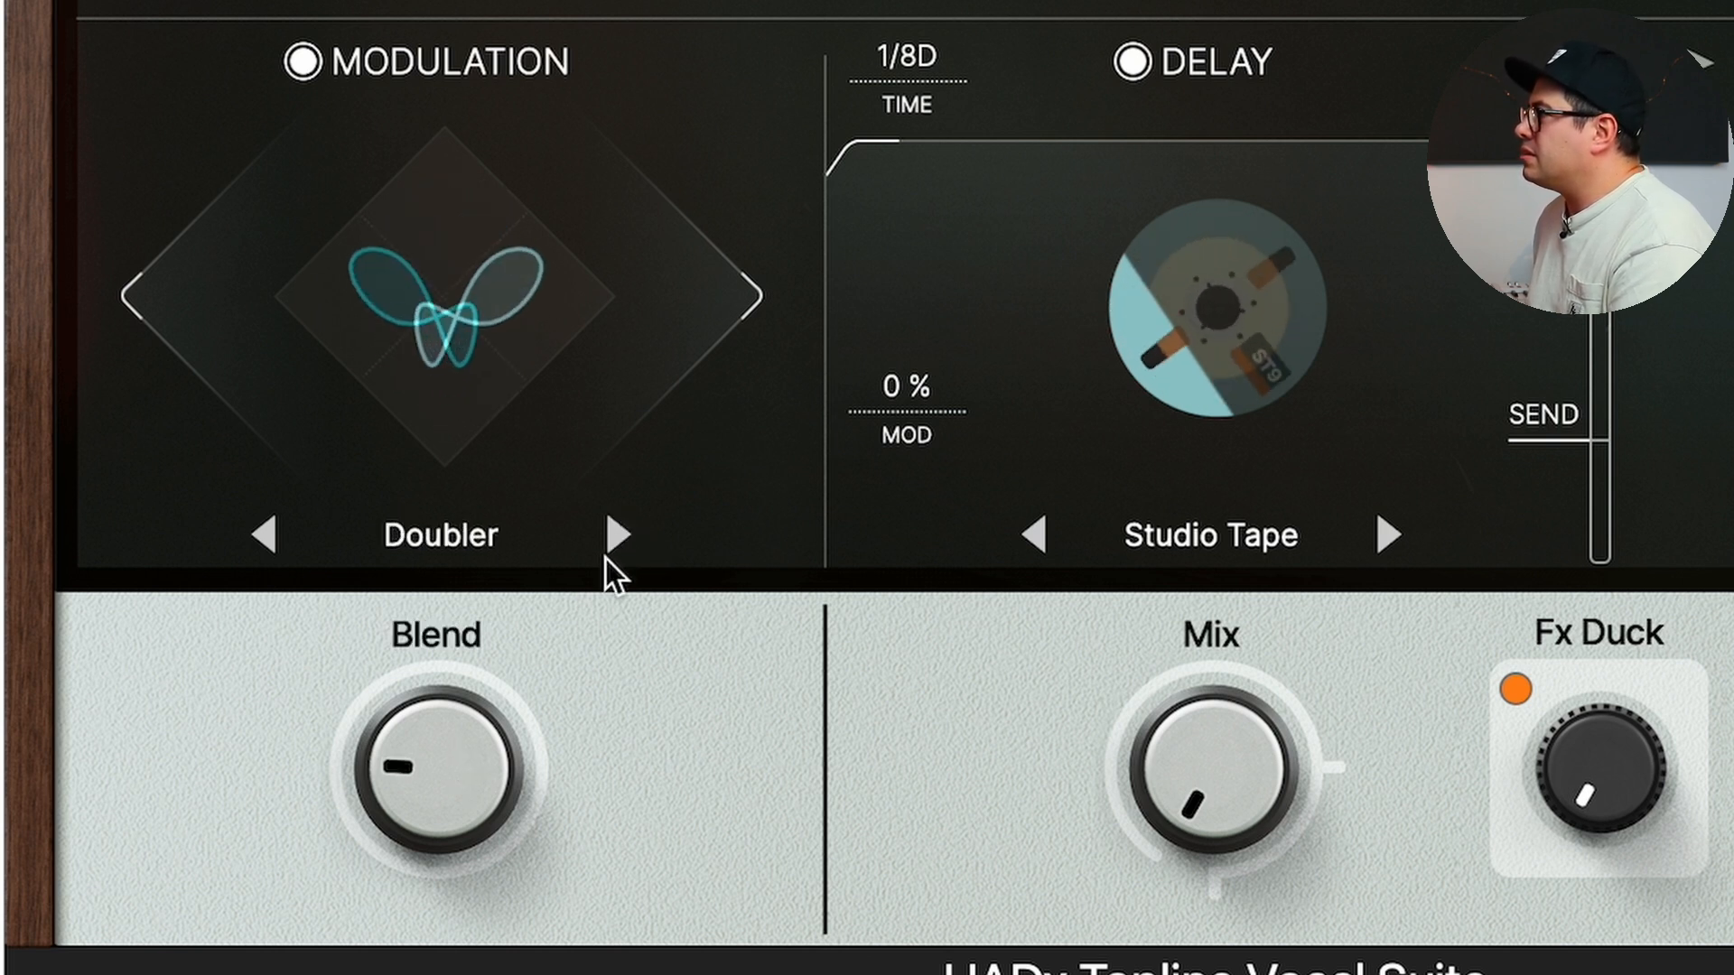
left_click_drag(458, 750, 513, 773)
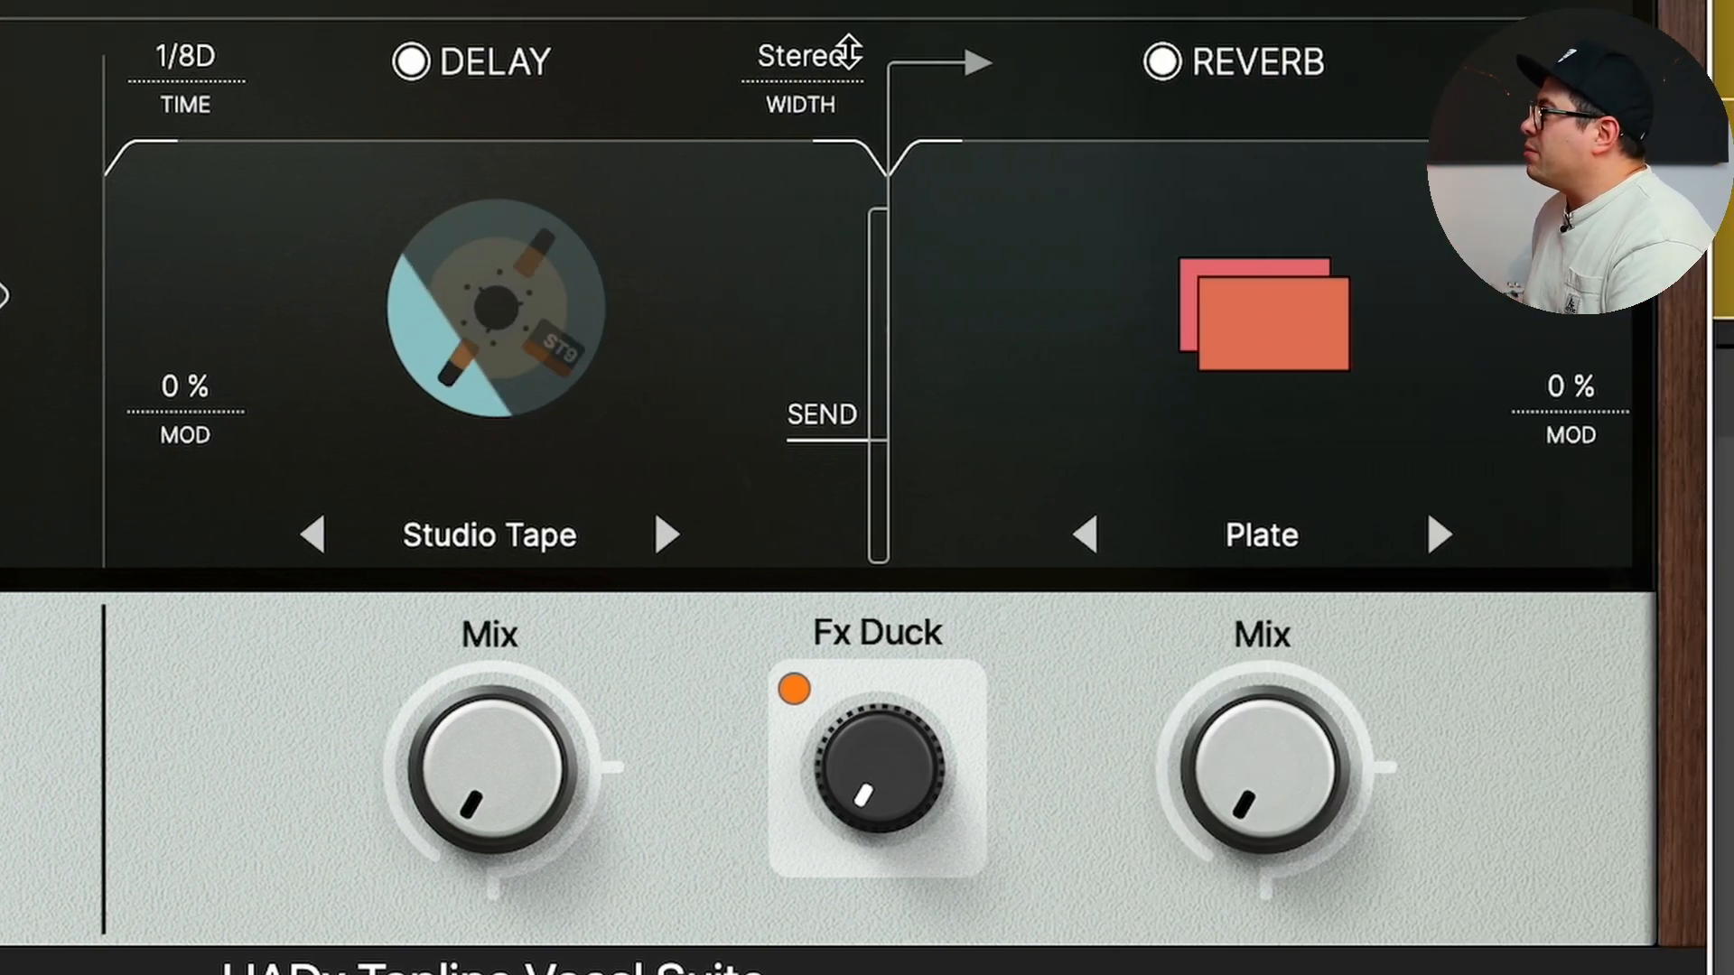
Set the Delay width to Ping-Pong and its time to 1/8, and raise the Send level
left_click_drag(832, 50, 850, 0)
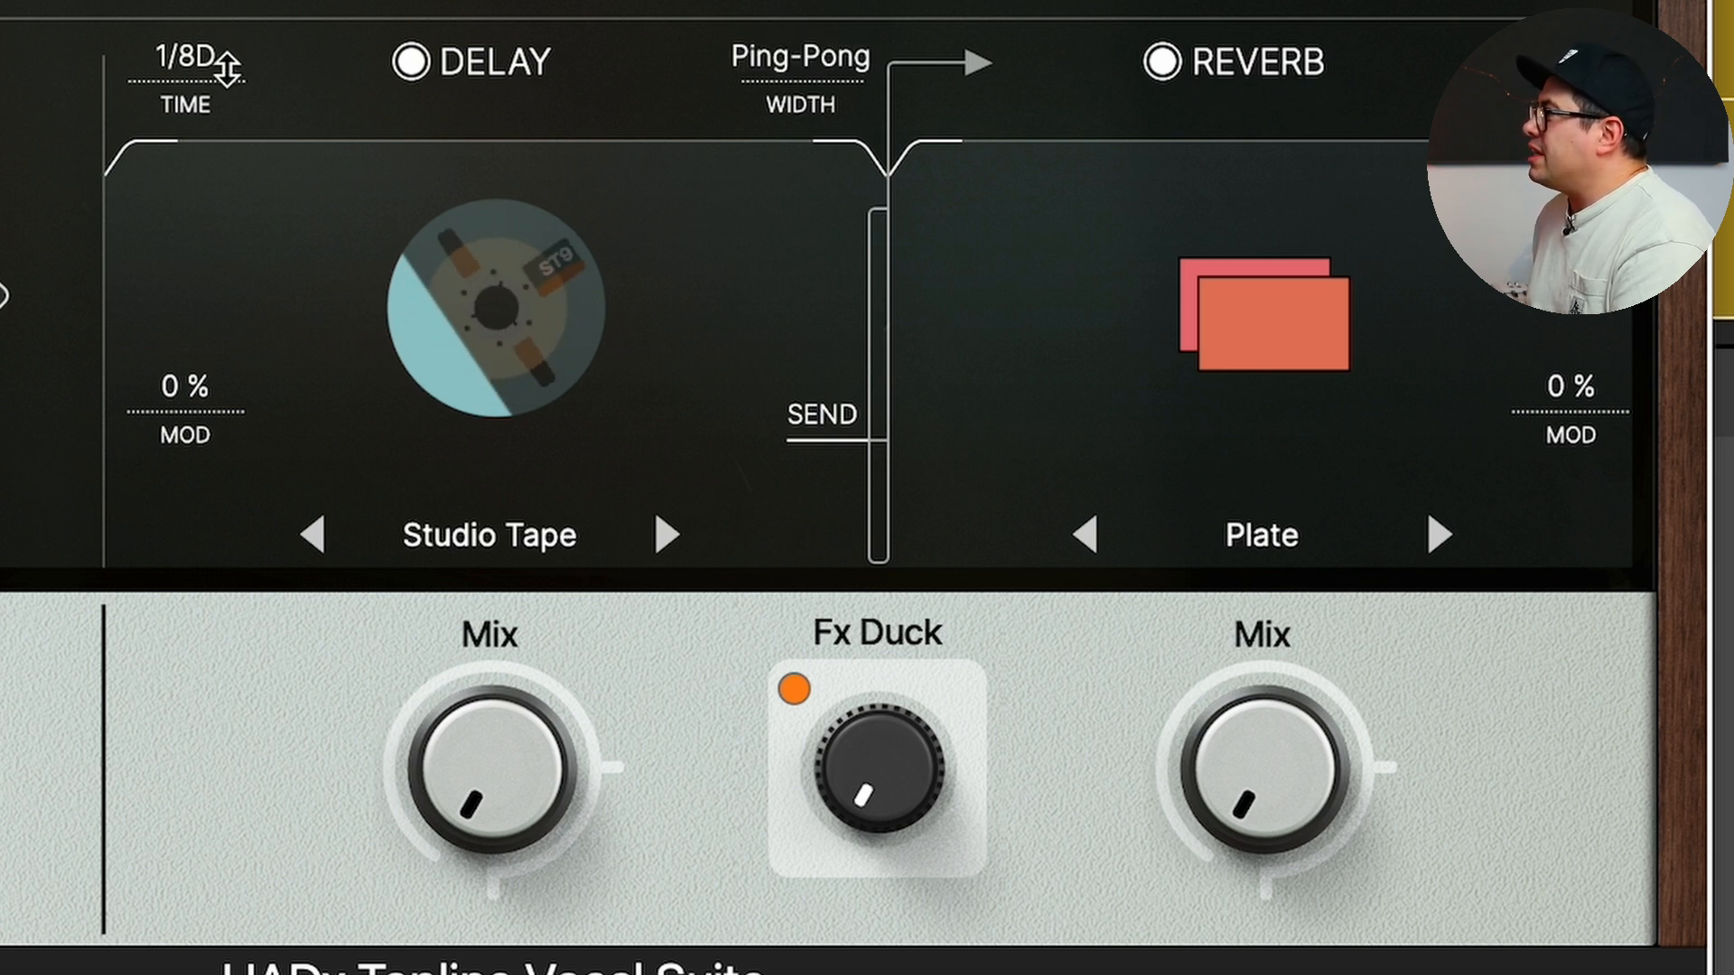
left_click_drag(224, 66, 186, 387)
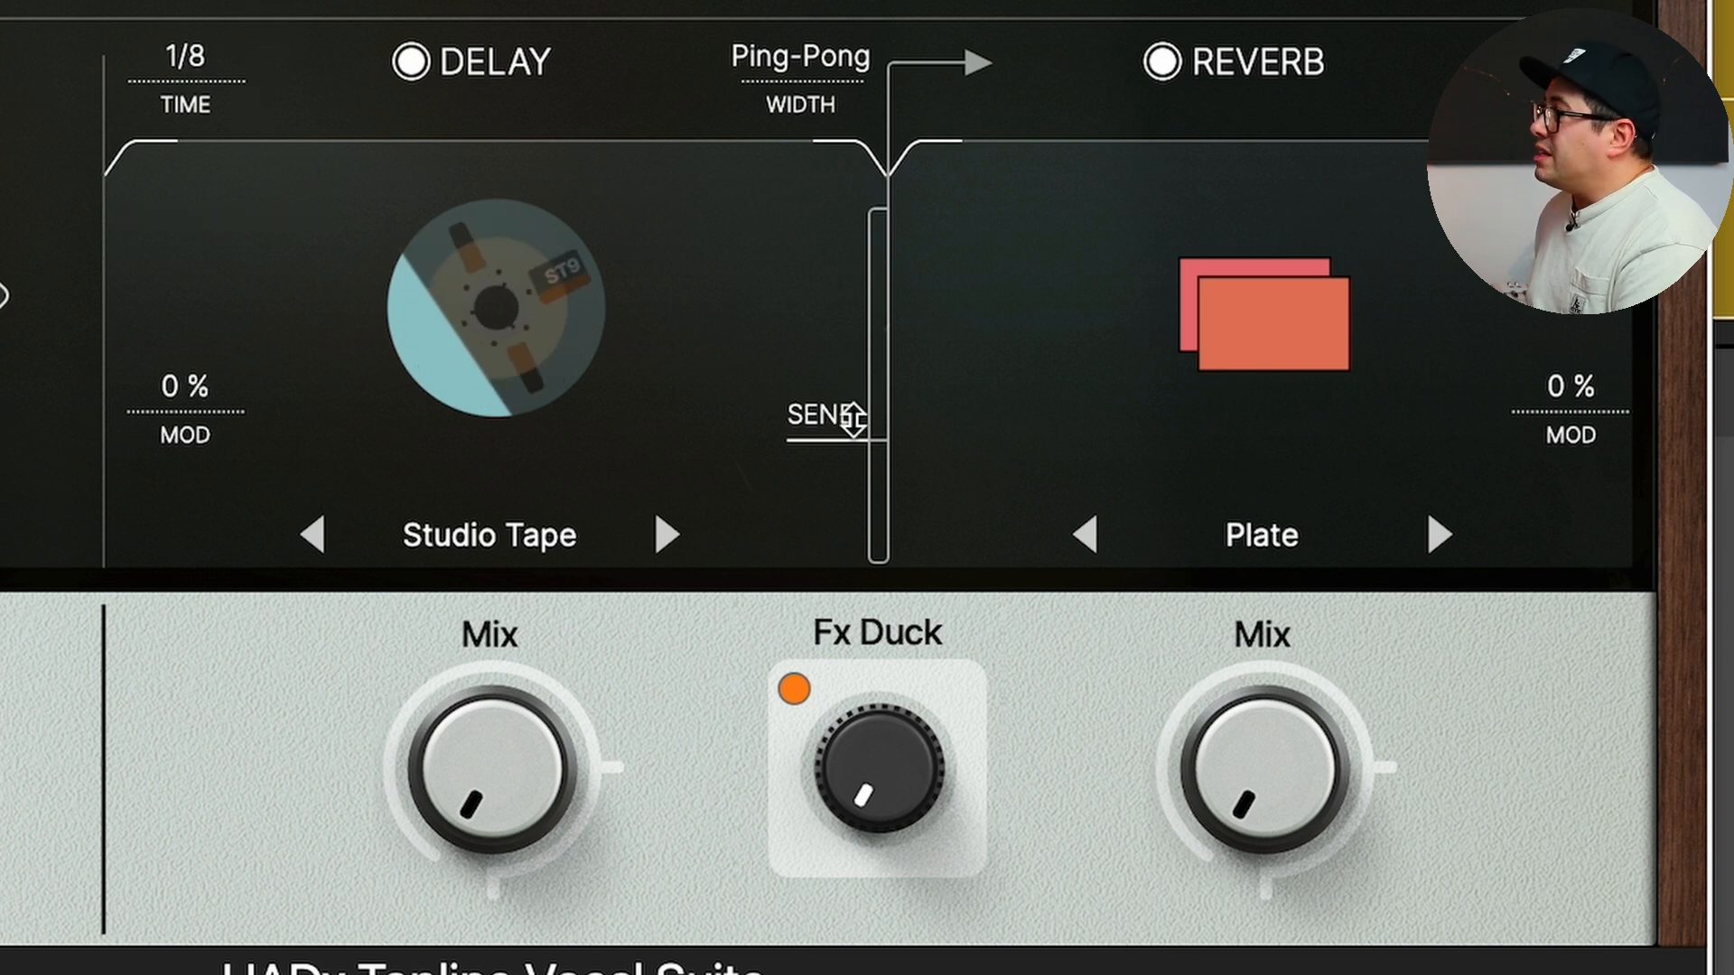
left_click_drag(839, 442, 831, 334)
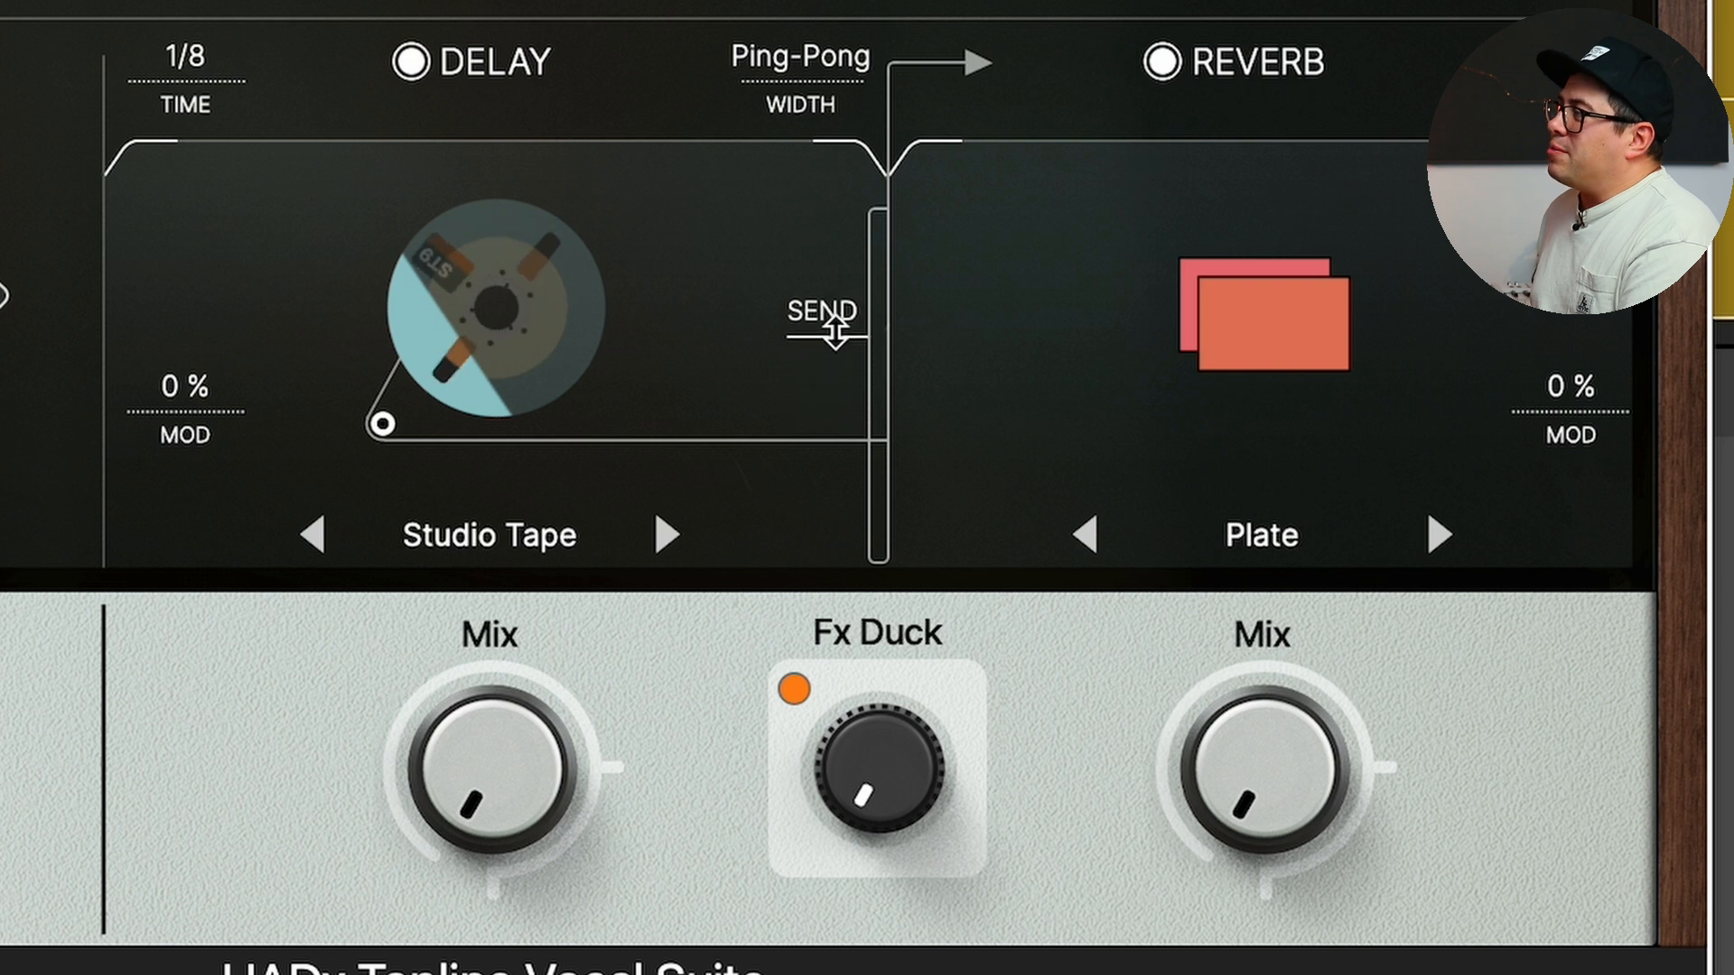
Set the Delay Mix to 46.92 and compare the Cassette, Digital and Studio Tape delay types, settling on Cassette
mouse_move(377, 377)
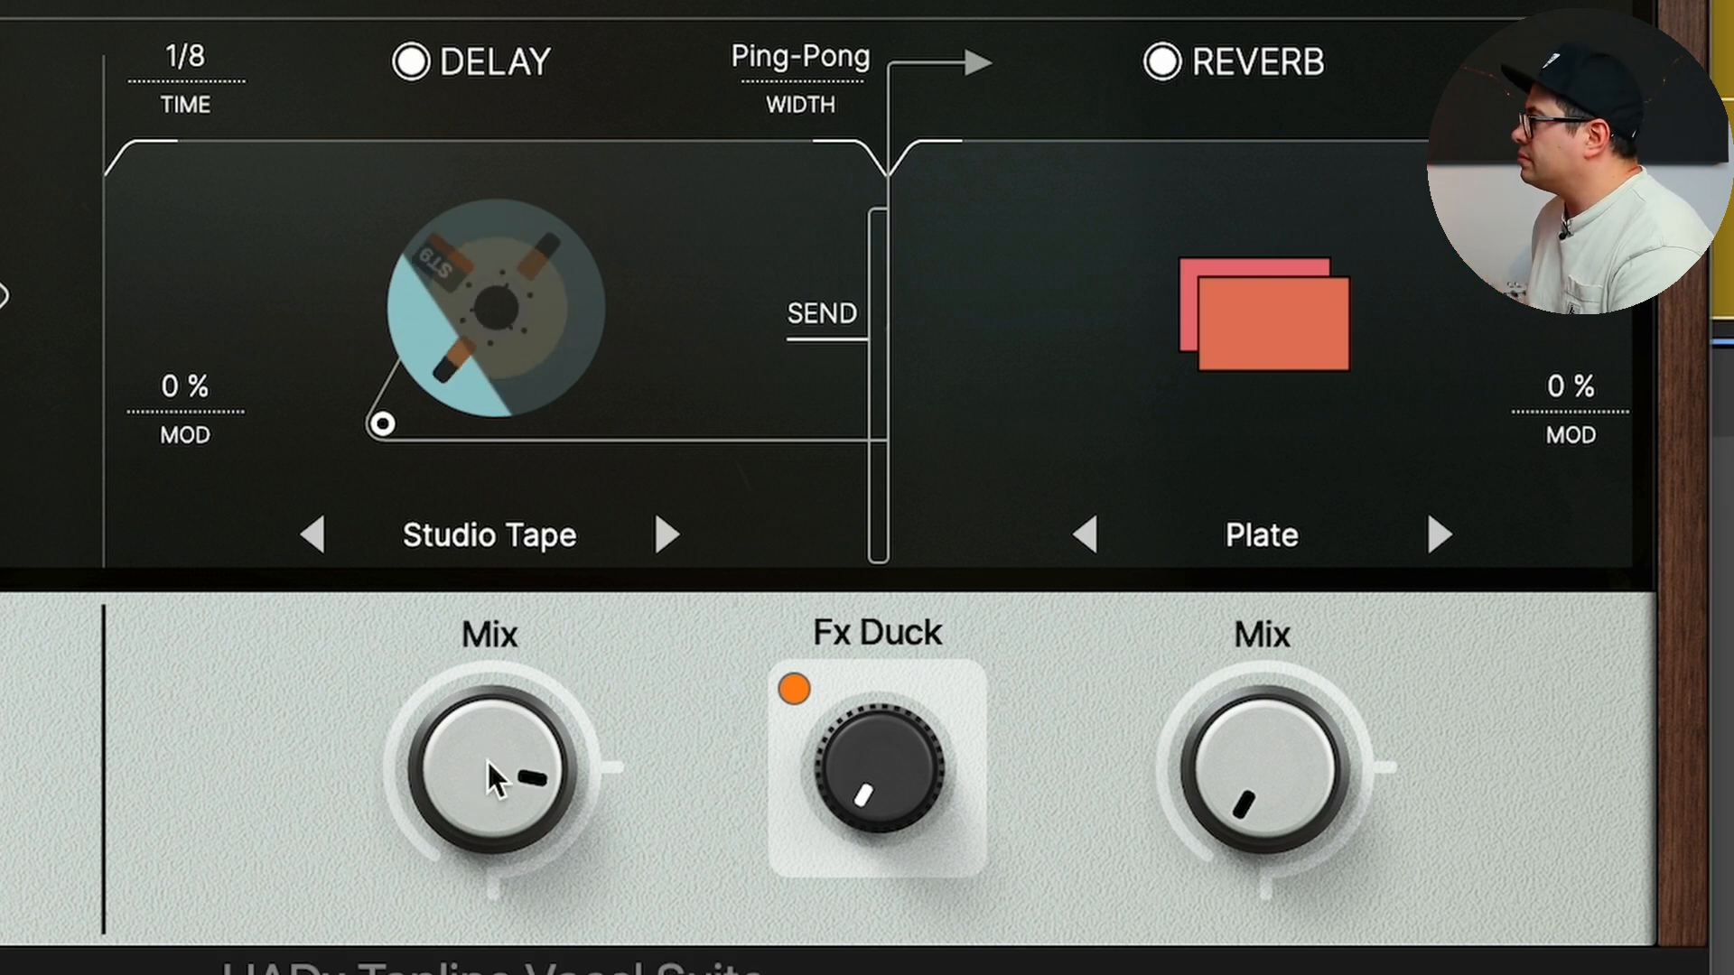
left_click_drag(486, 762, 486, 786)
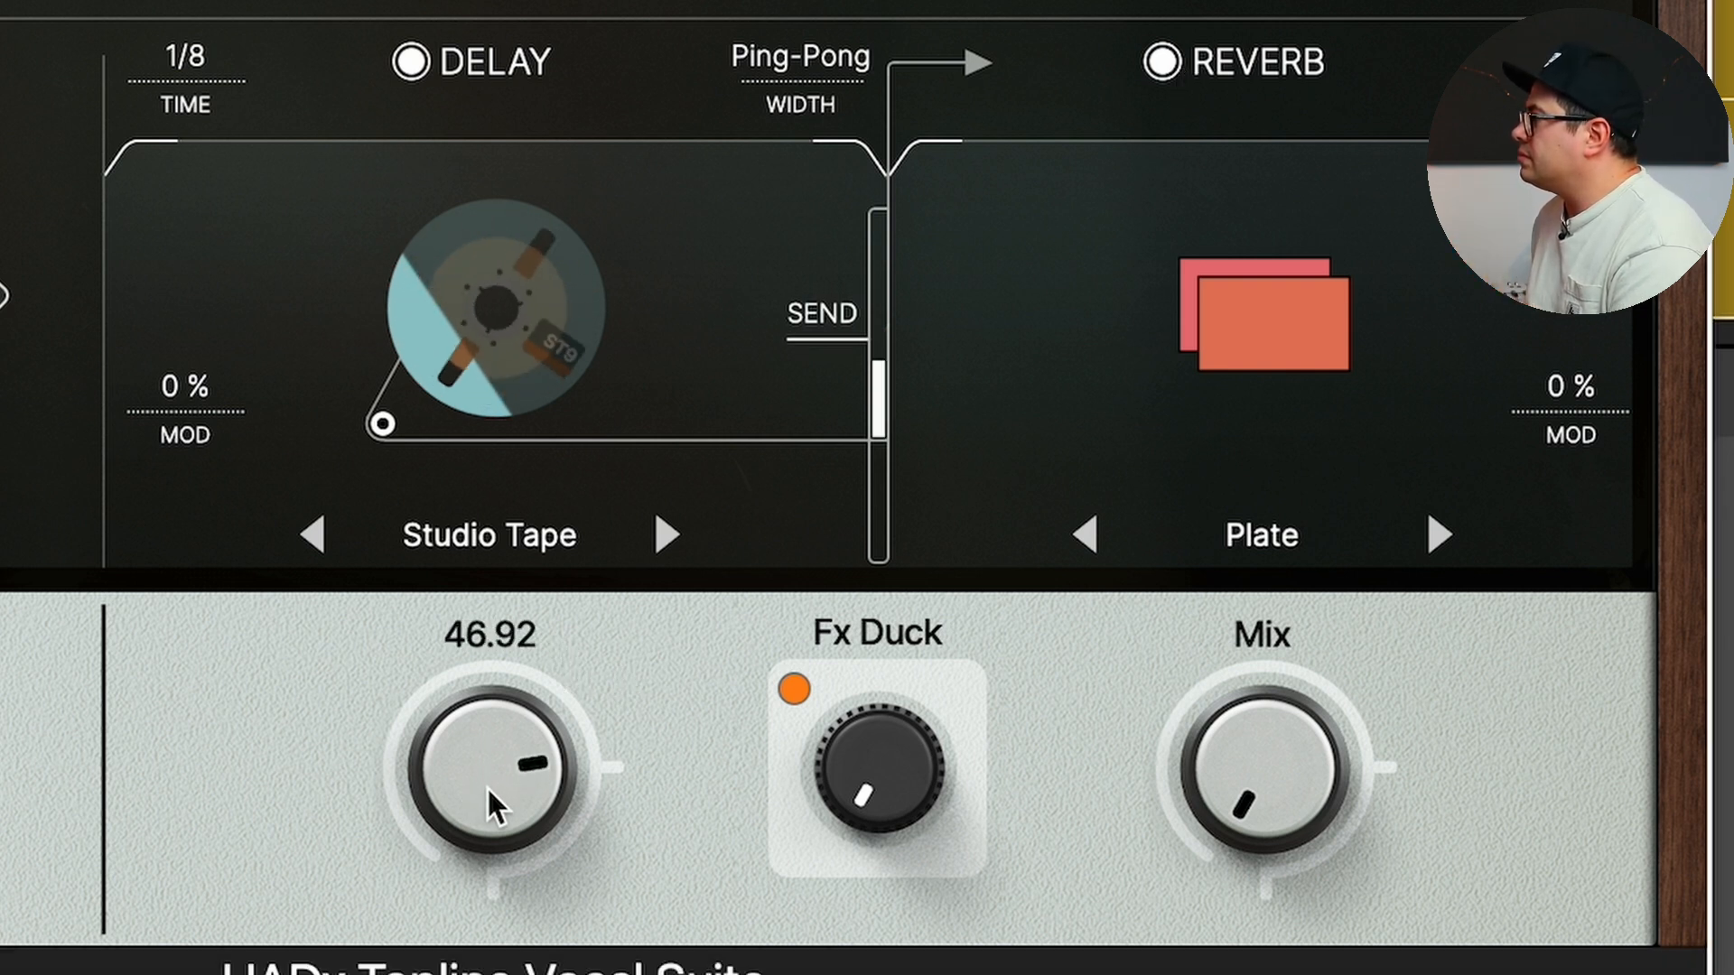
left_click(669, 539)
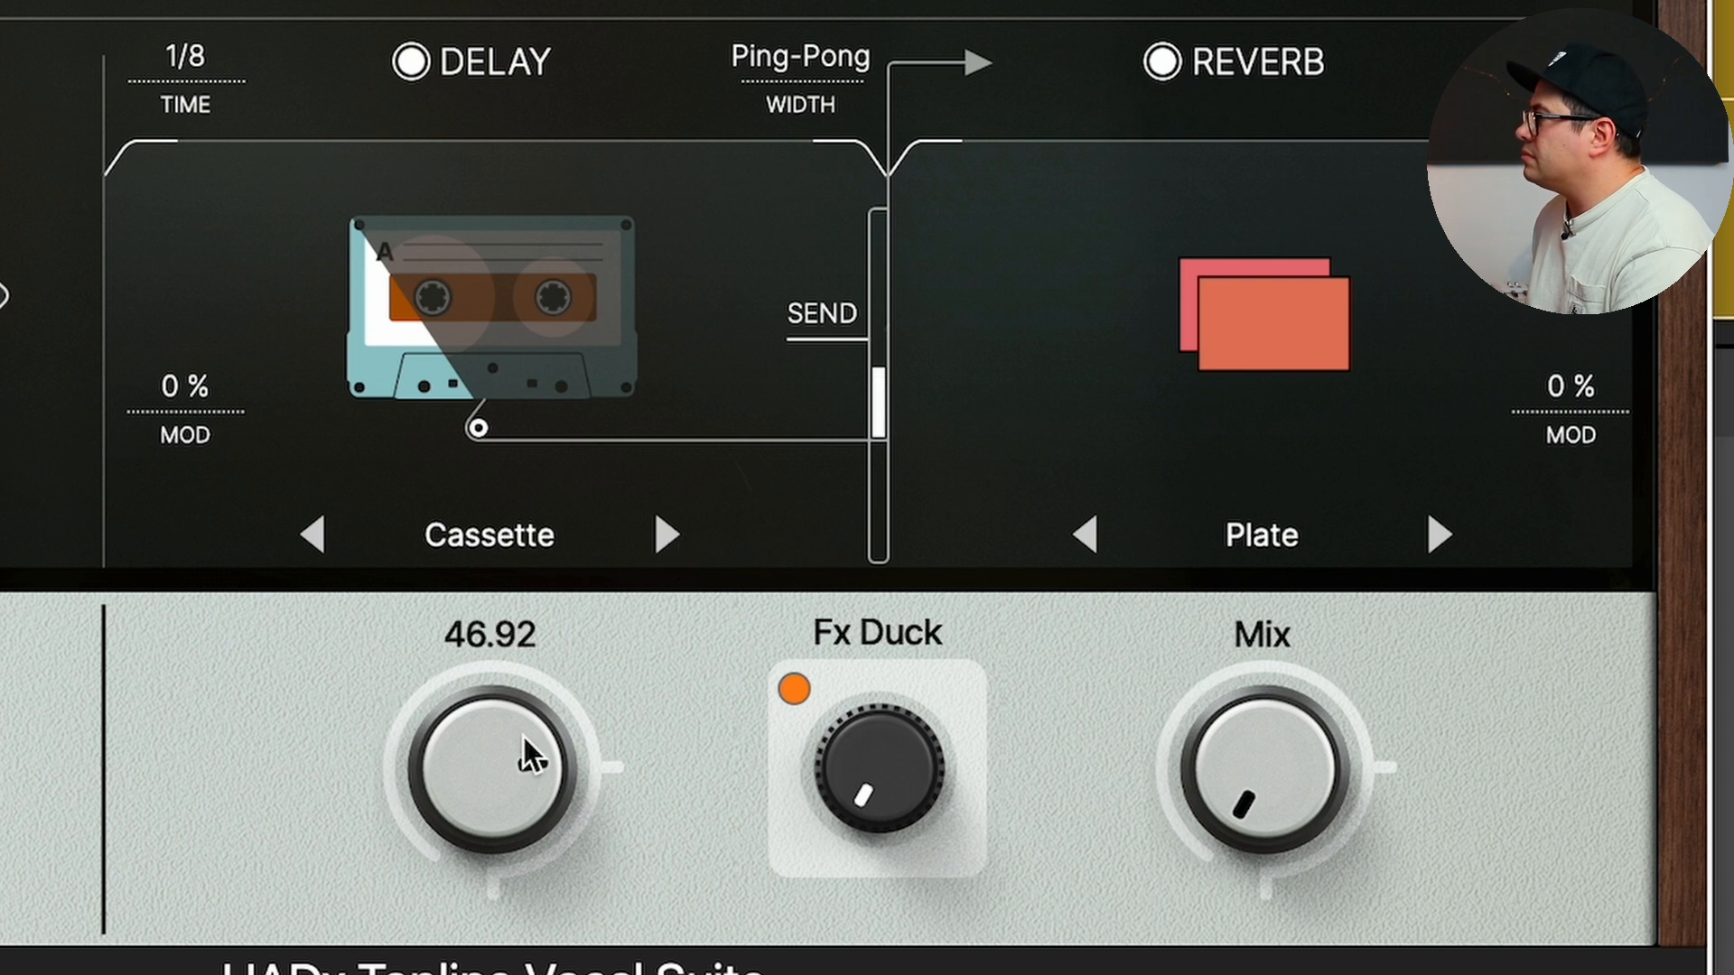
left_click(666, 538)
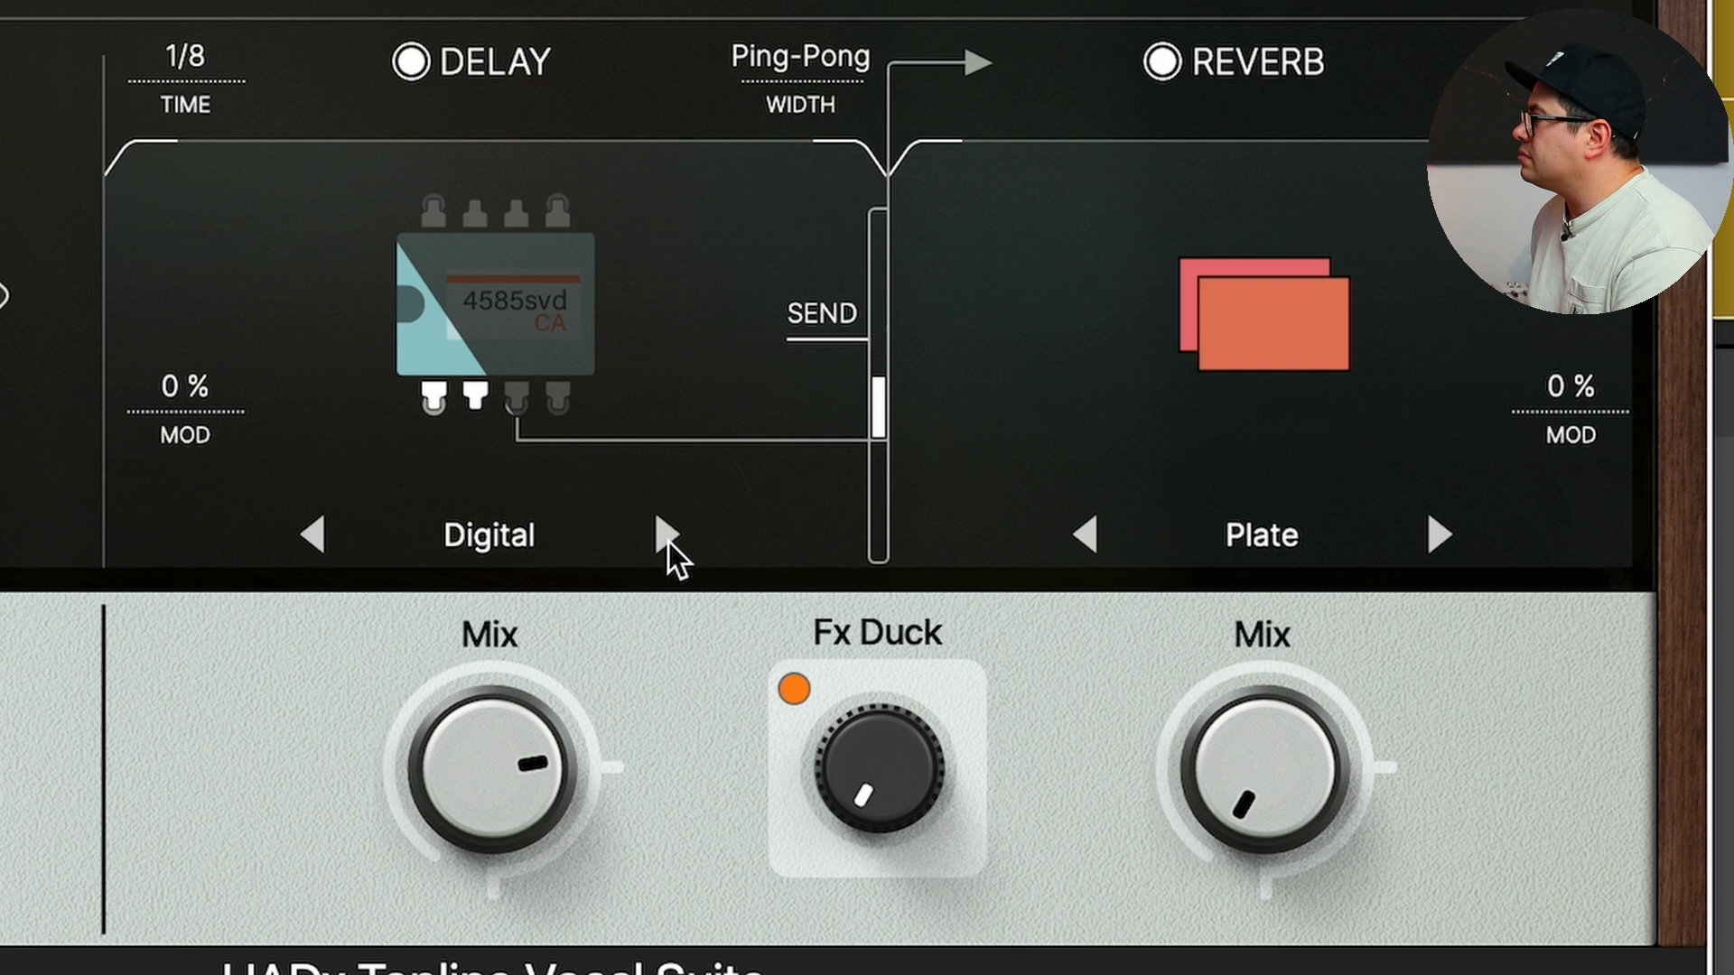
left_click(668, 542)
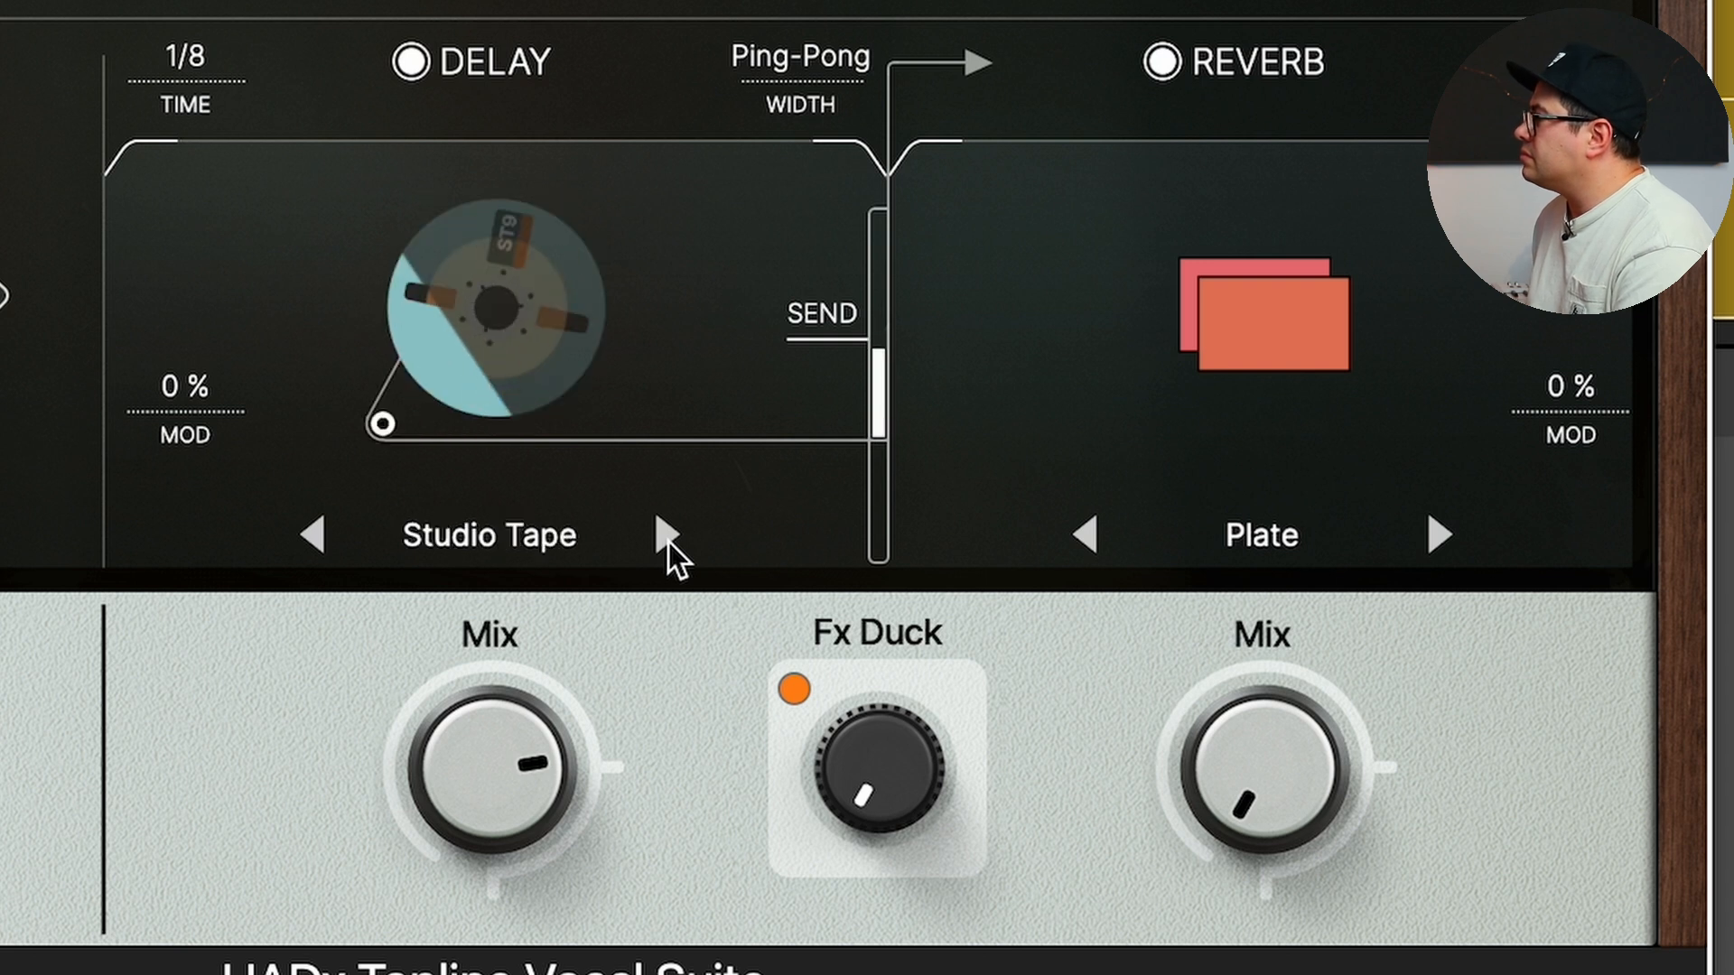
left_click(668, 542)
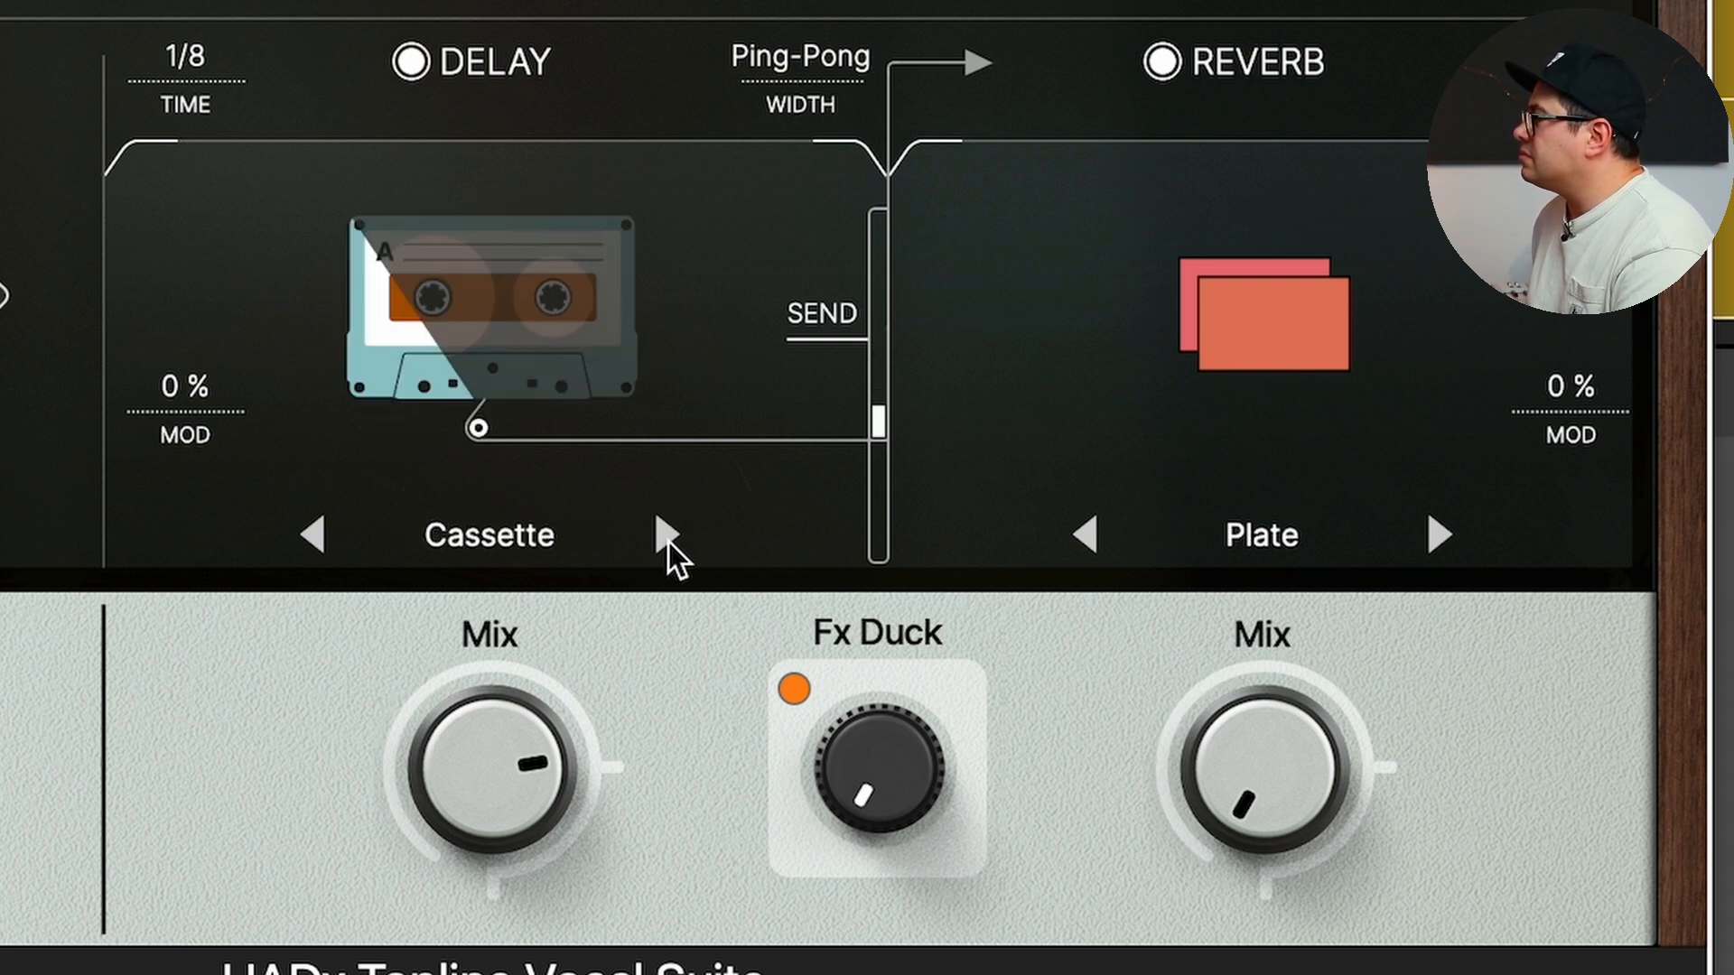
Set the modulation amount of the Cassette delay to 50%
mouse_move(492, 737)
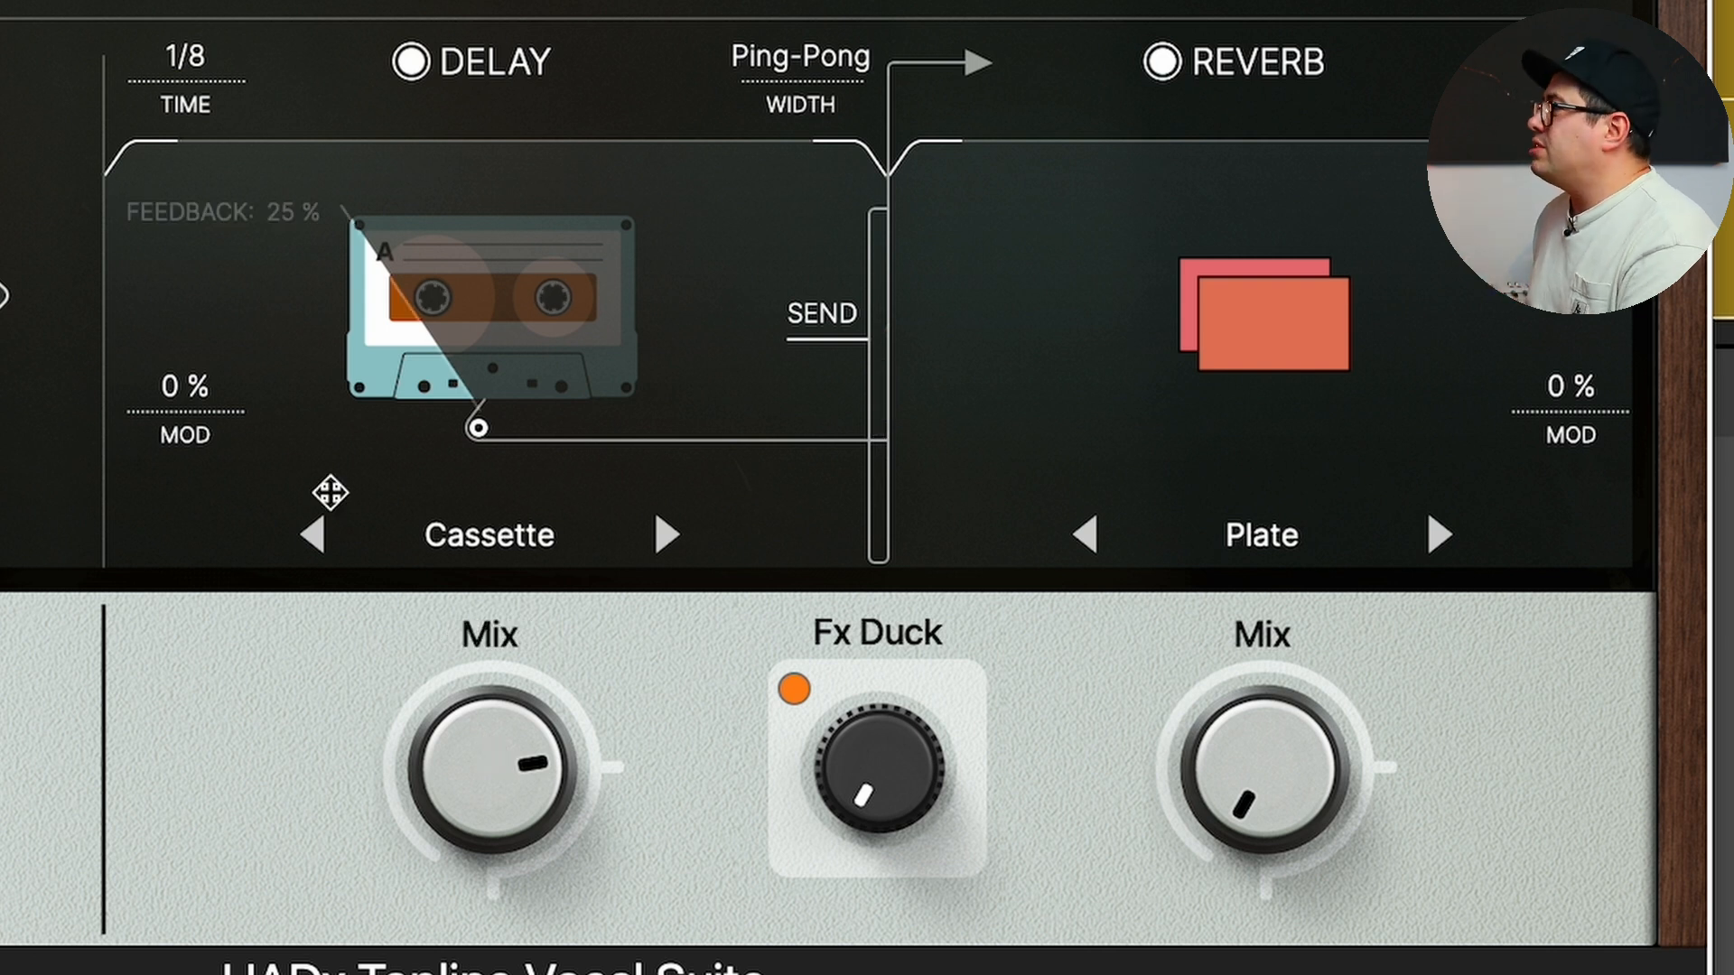
left_click_drag(193, 409, 260, 182)
mouse_move(295, 269)
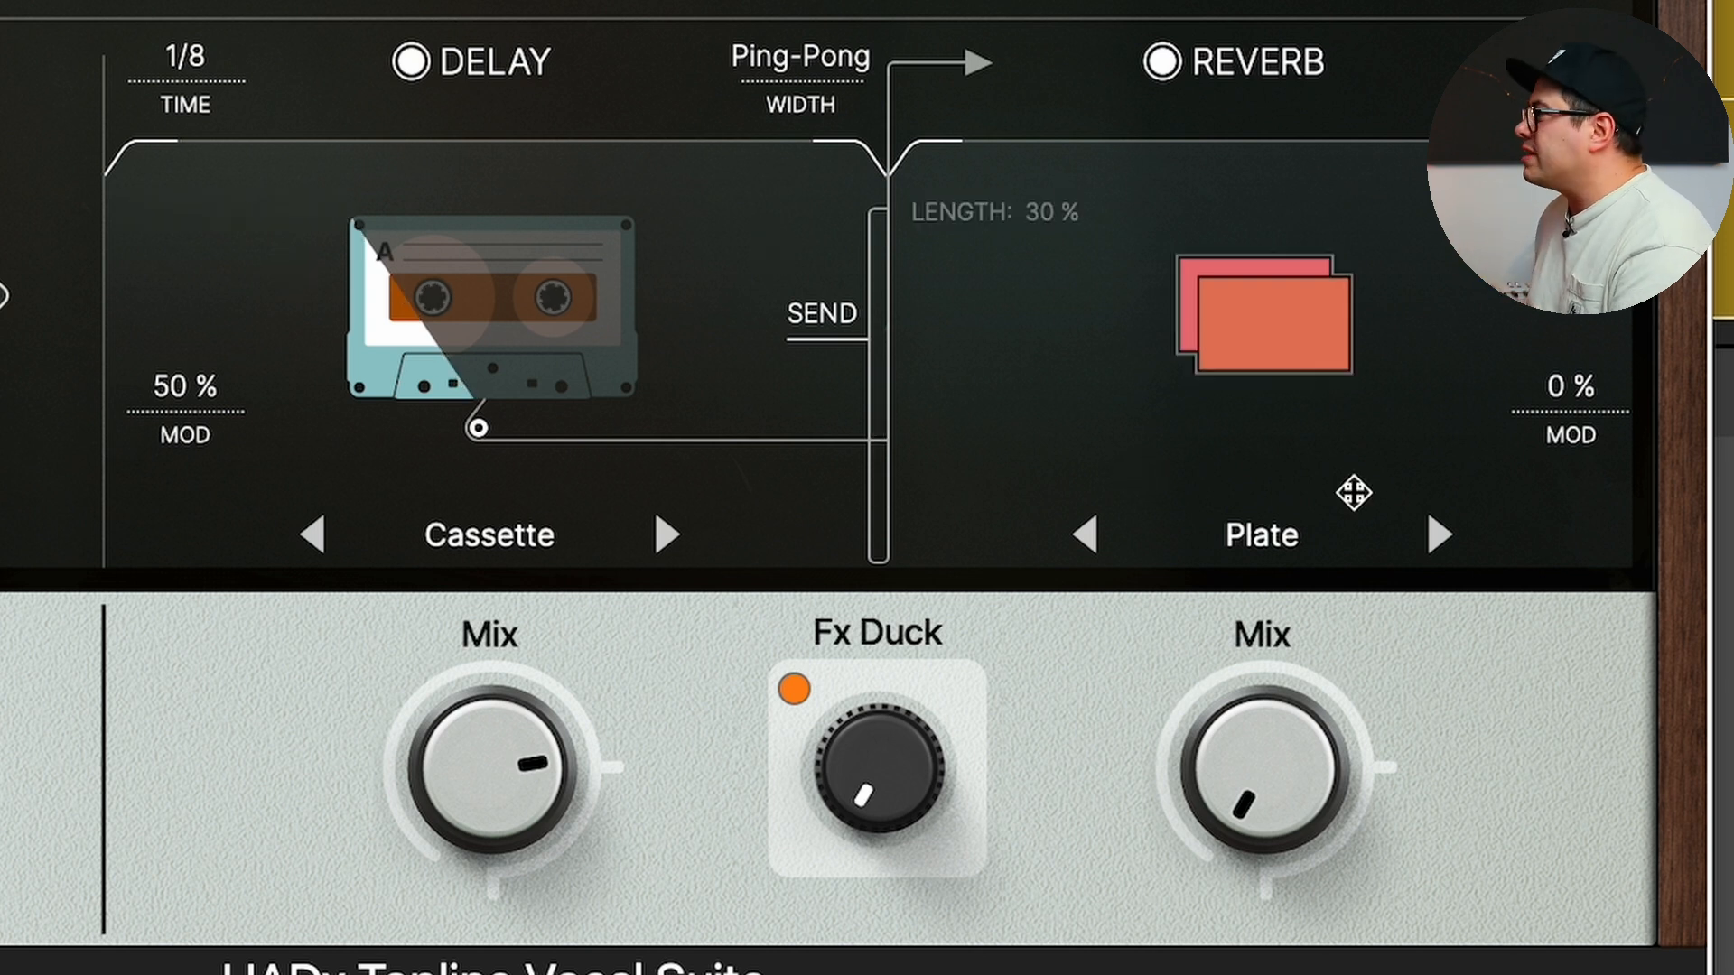
Raise Fx Duck to about 5.2 and reduce the Delay Mix to 28.62
mouse_move(886, 749)
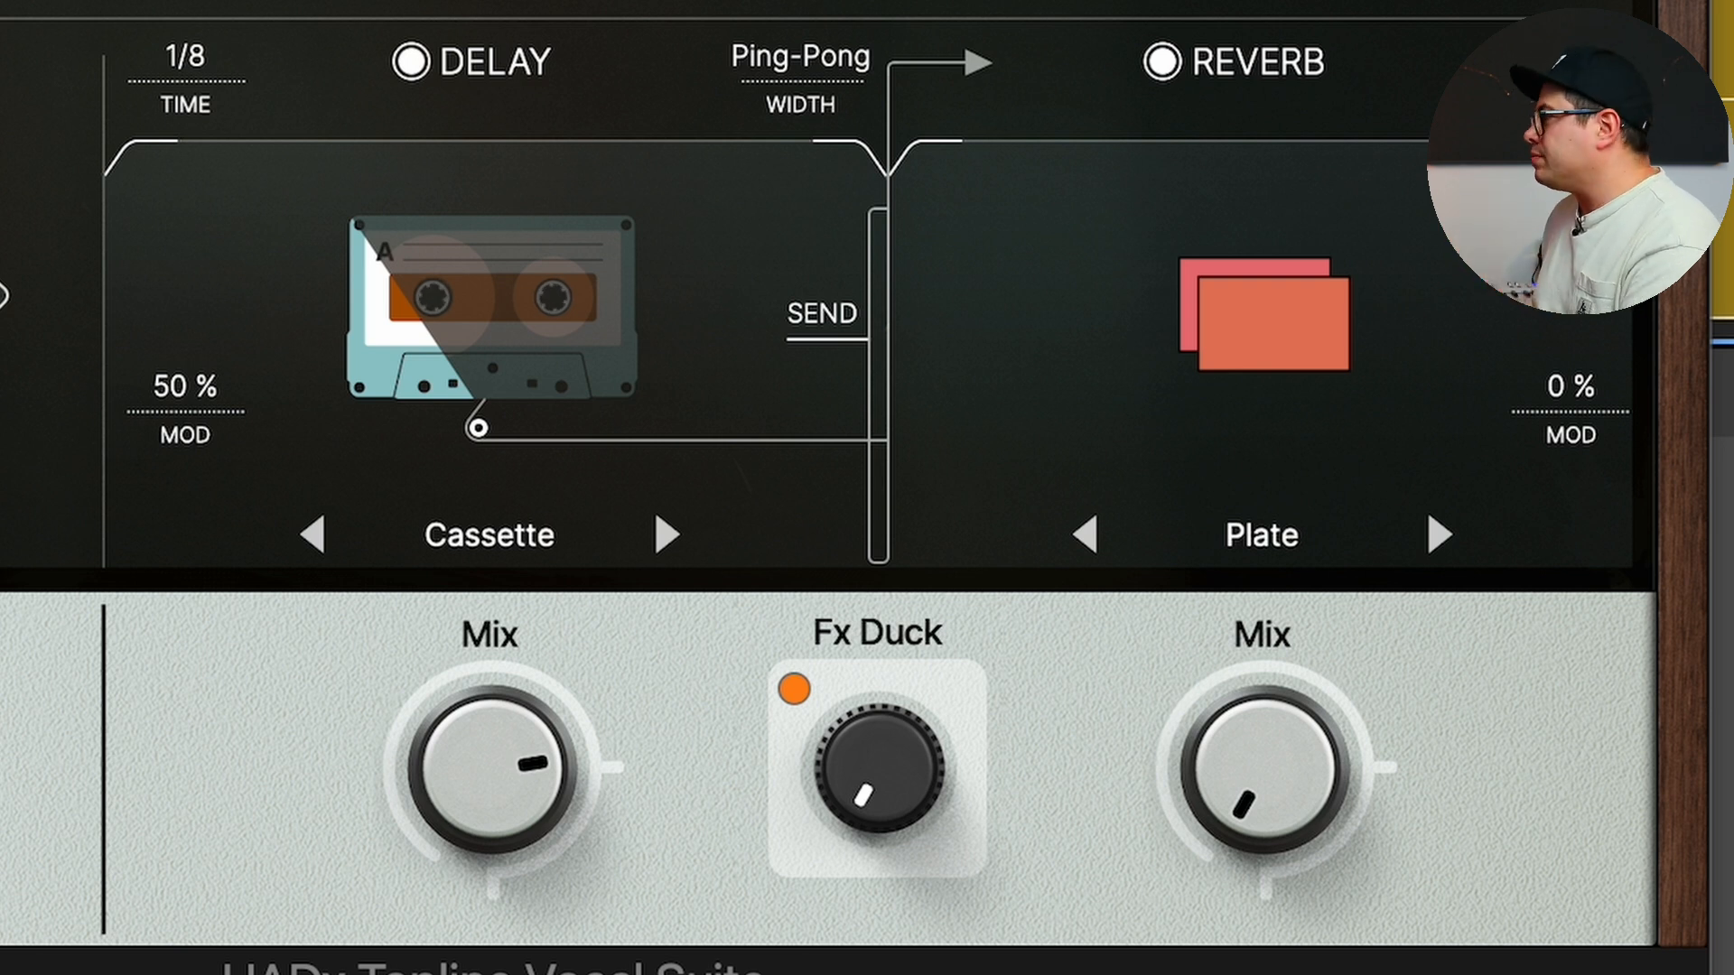
left_click_drag(927, 793, 968, 546)
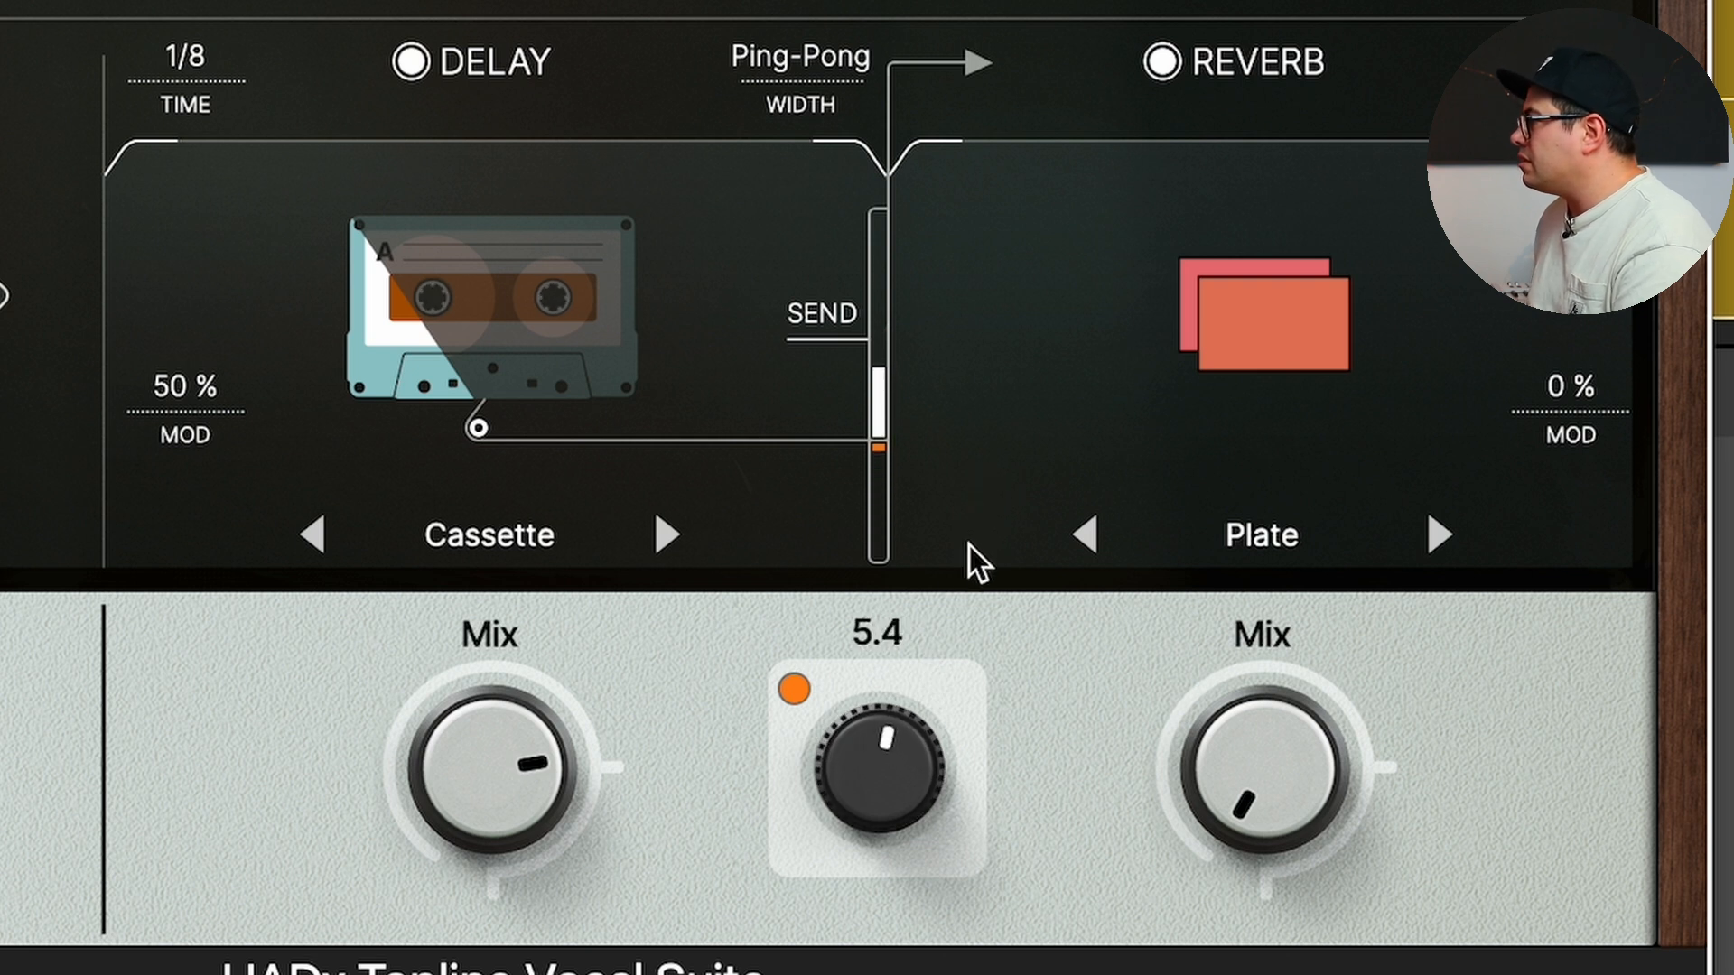
left_click_drag(531, 713, 490, 767)
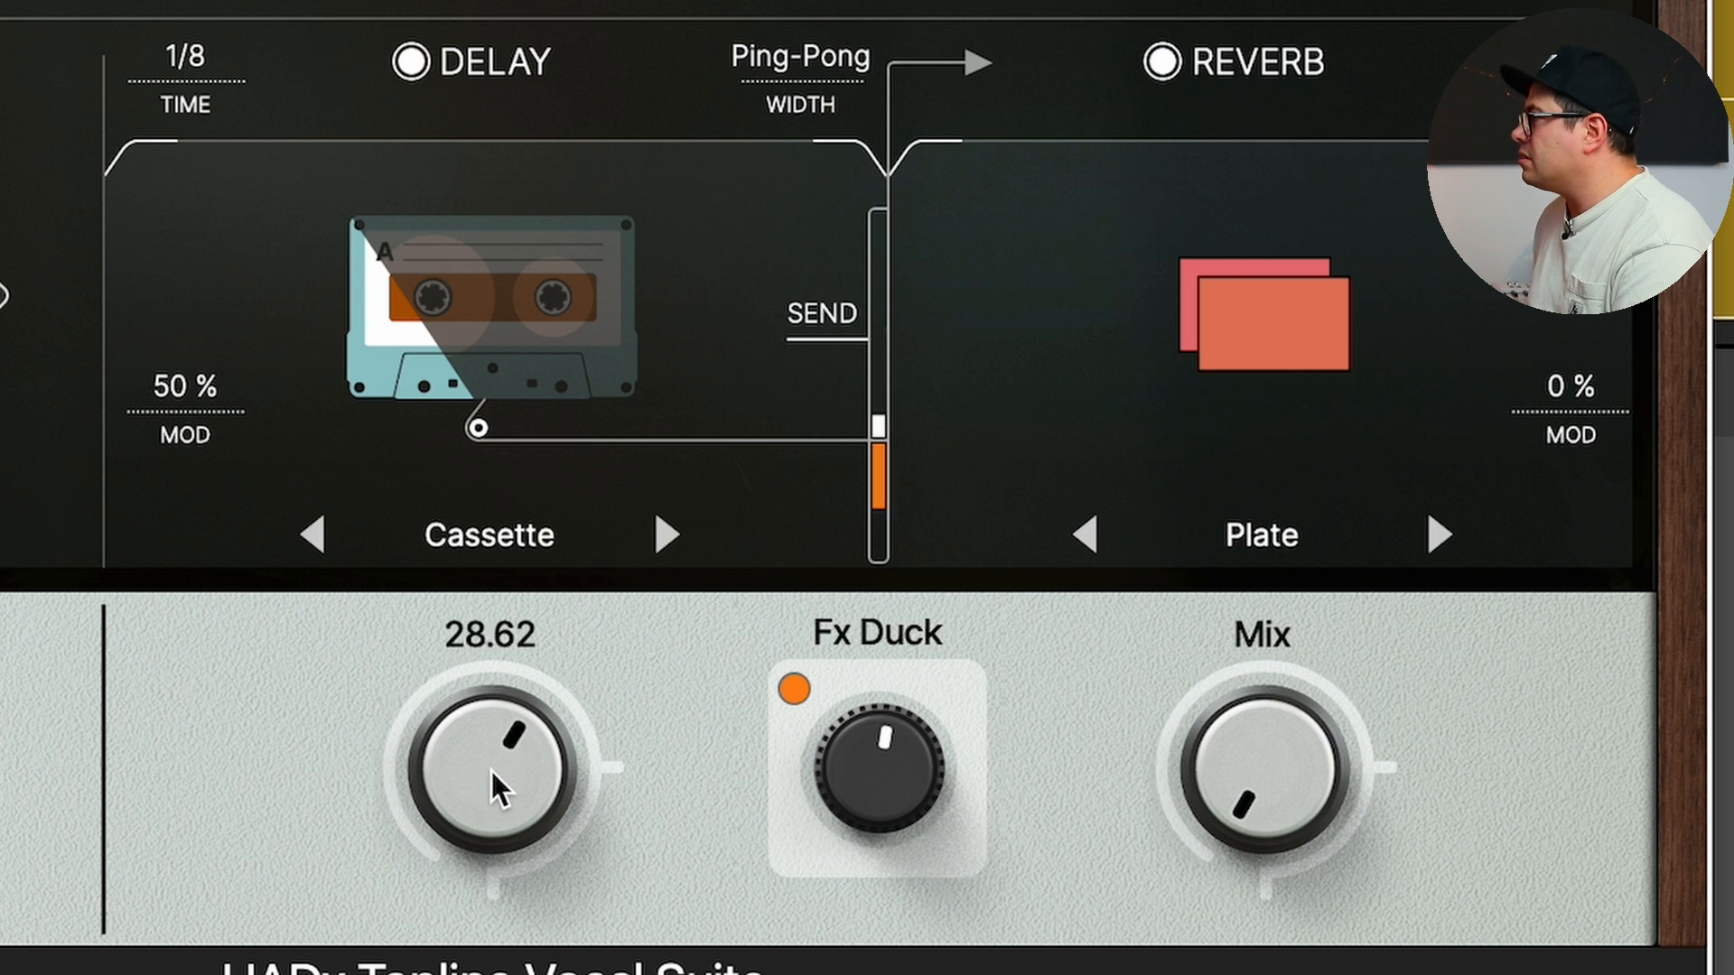
left_click(1322, 742)
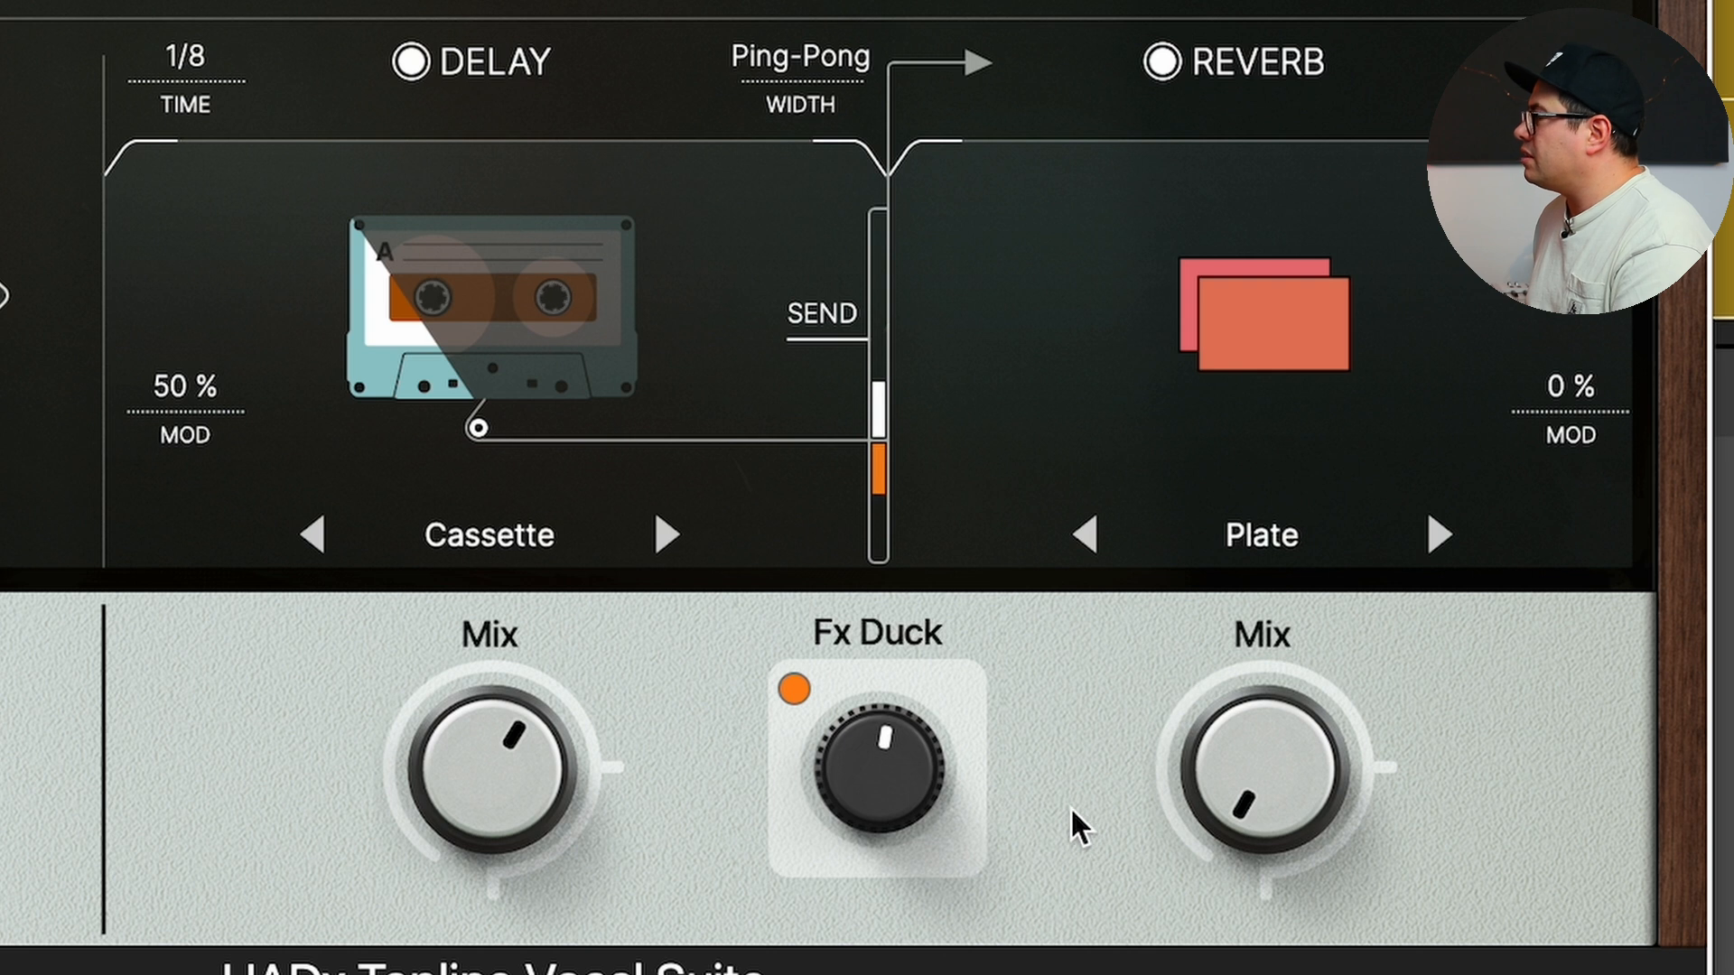
mouse_move(929, 789)
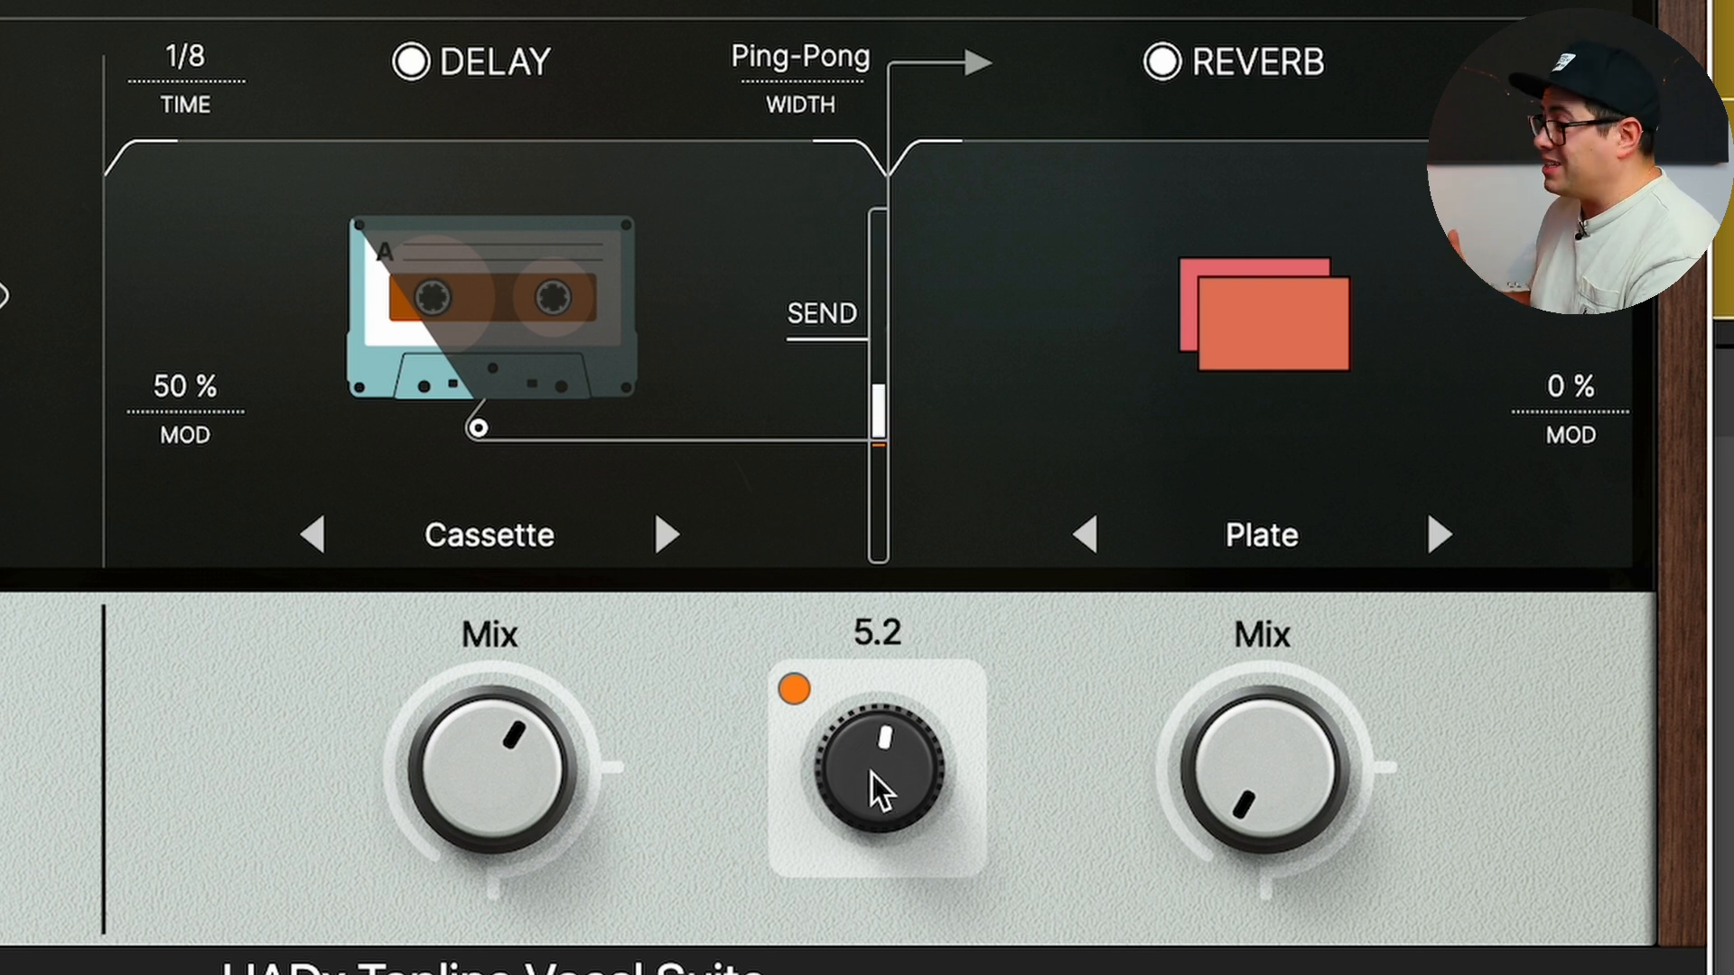
Browse the available reverb types from Plate through Room and Hall, ending back on Plate
mouse_move(1316, 406)
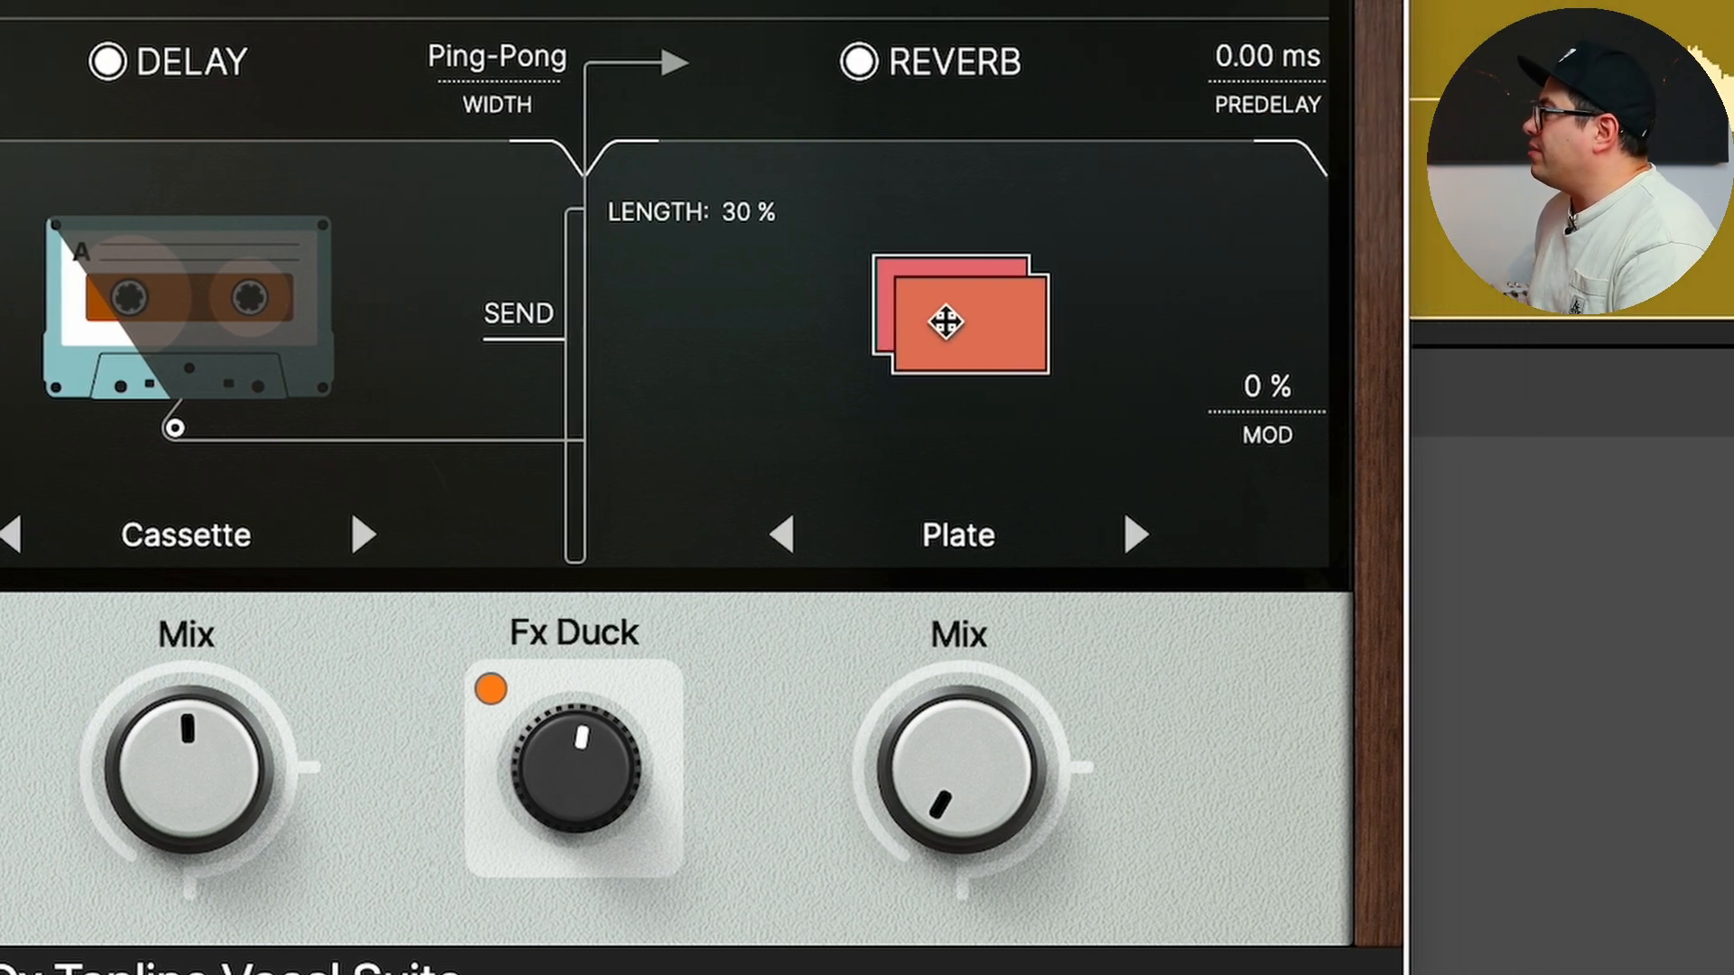
left_click(1136, 535)
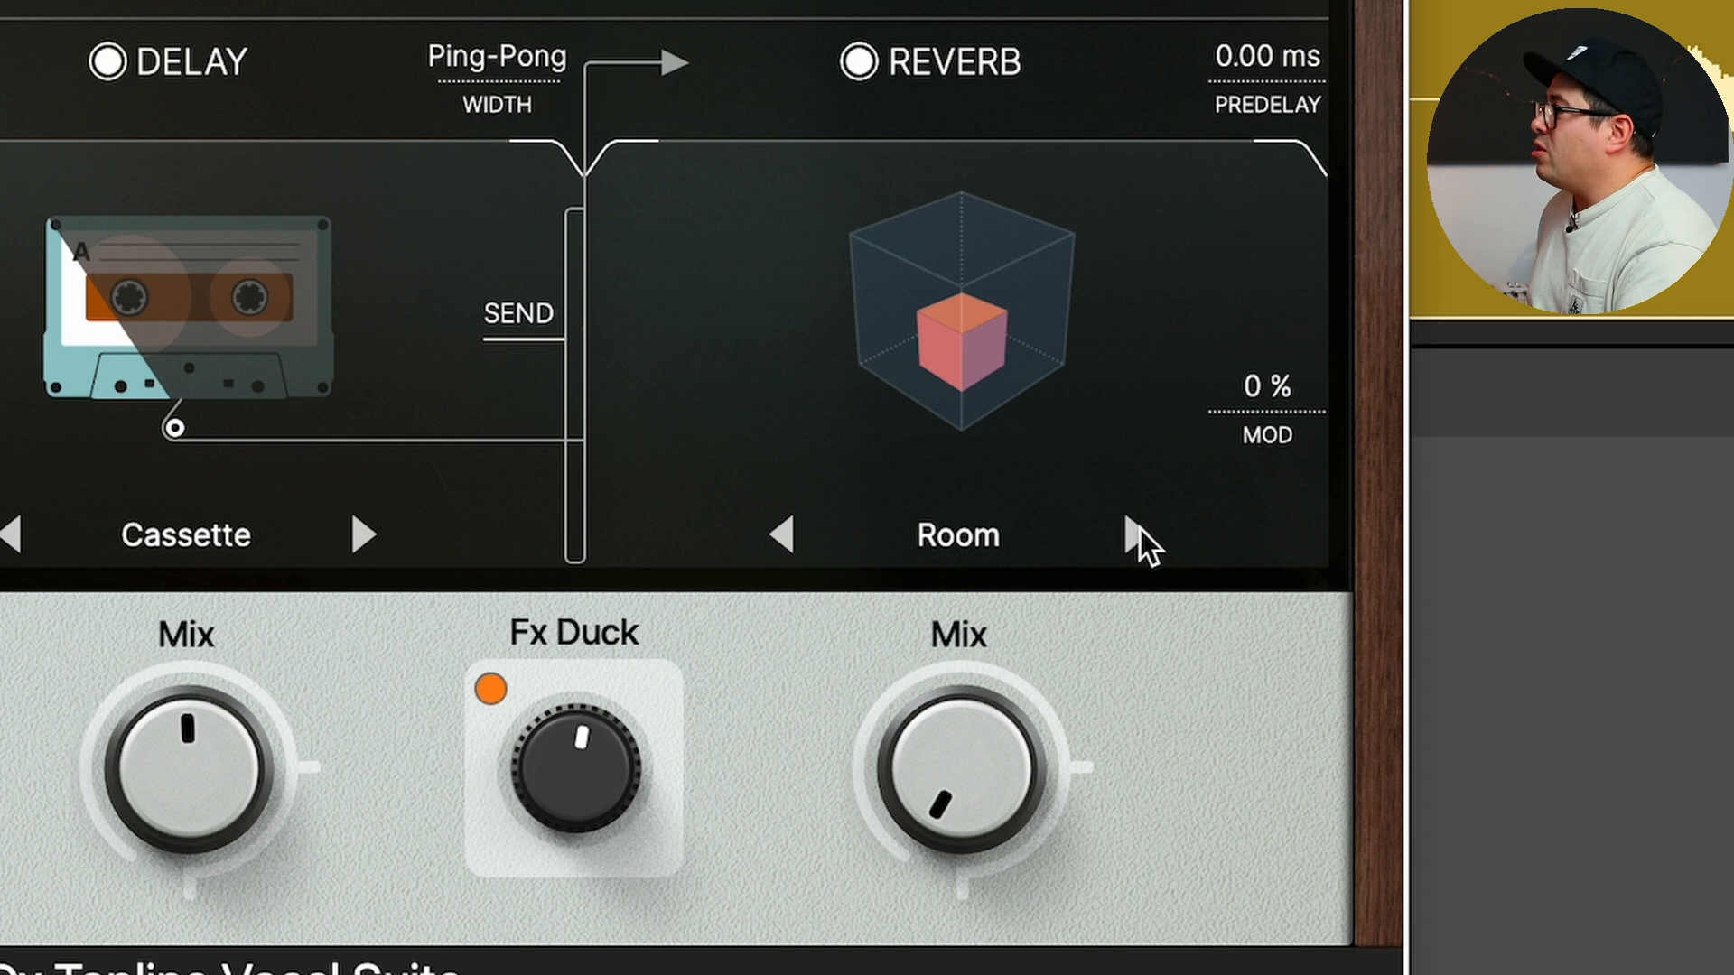
left_click(1138, 529)
left_click(1139, 531)
left_click(1142, 536)
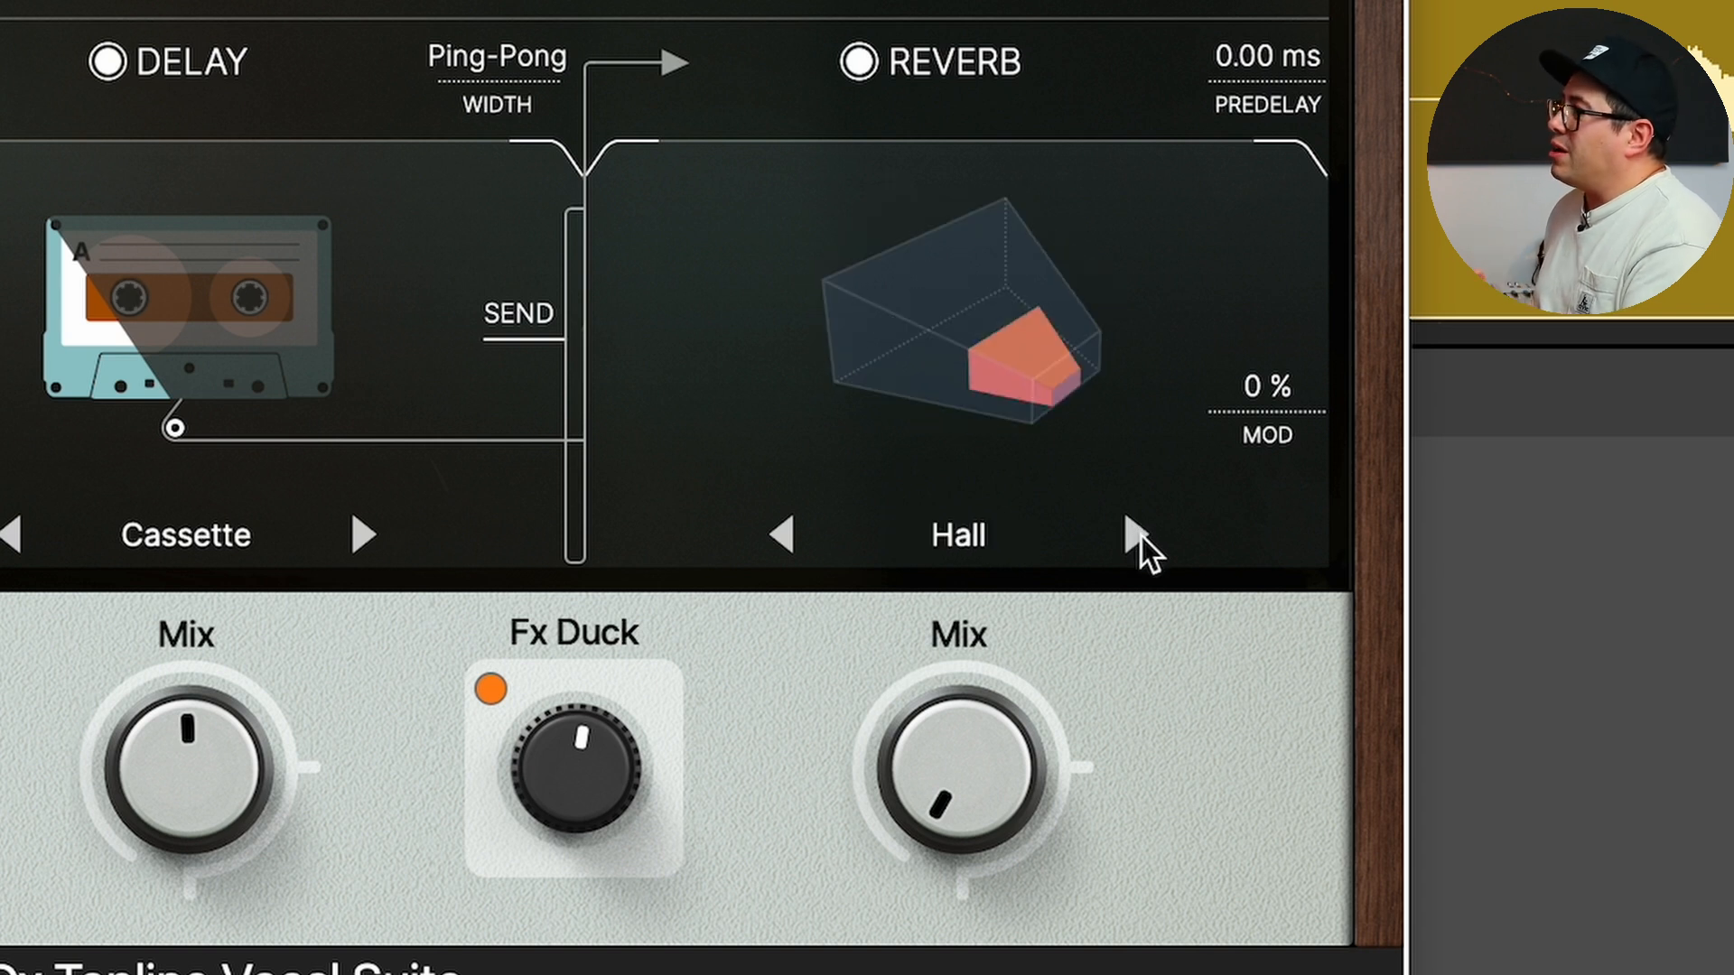
left_click(1141, 537)
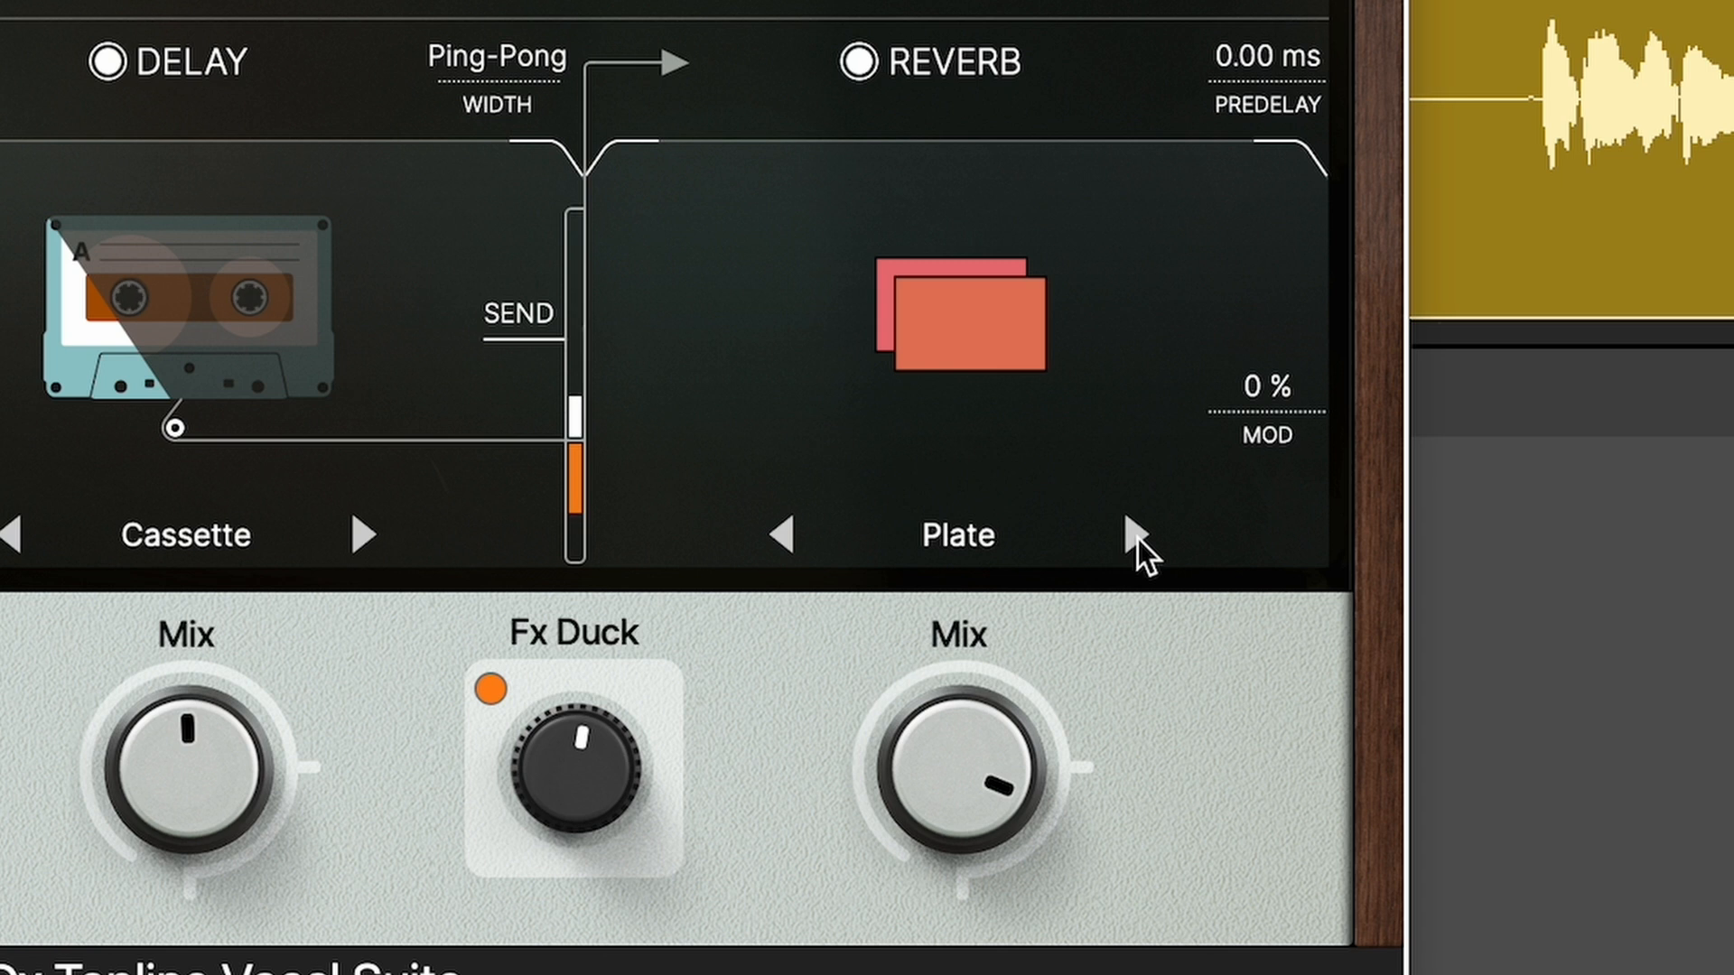
Audition the Room, Ambience, Chamber and Hall reverbs on the playing vocal, returning to Plate
left_click(1136, 536)
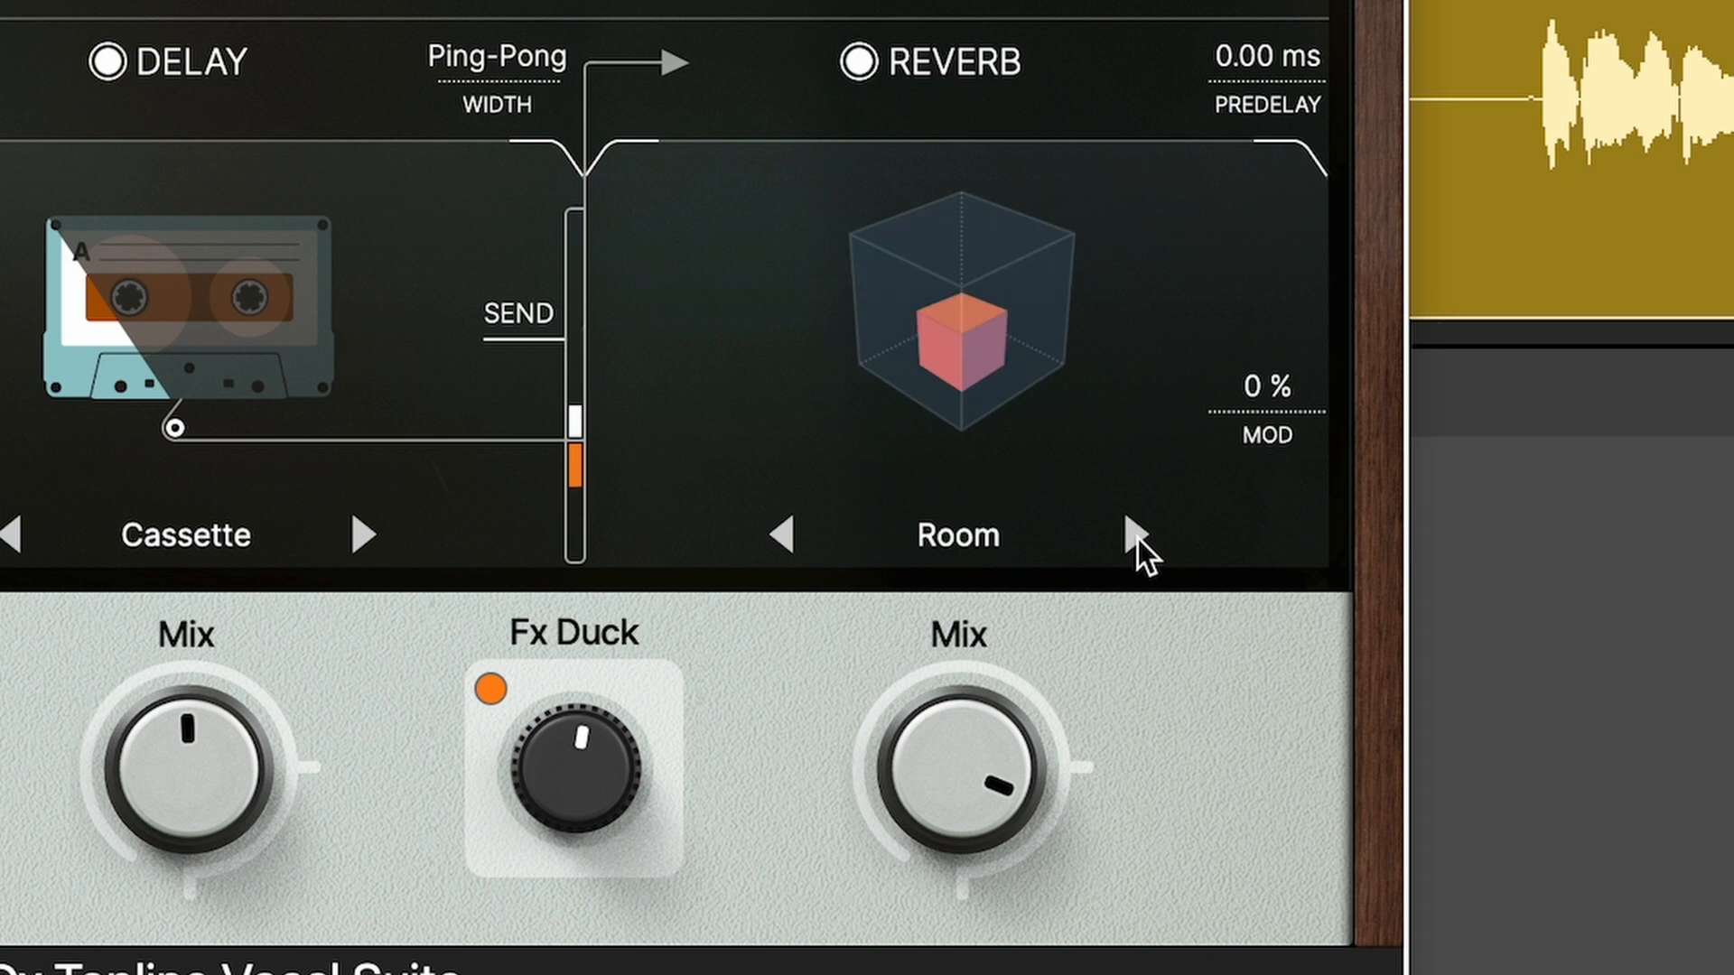
left_click(1136, 536)
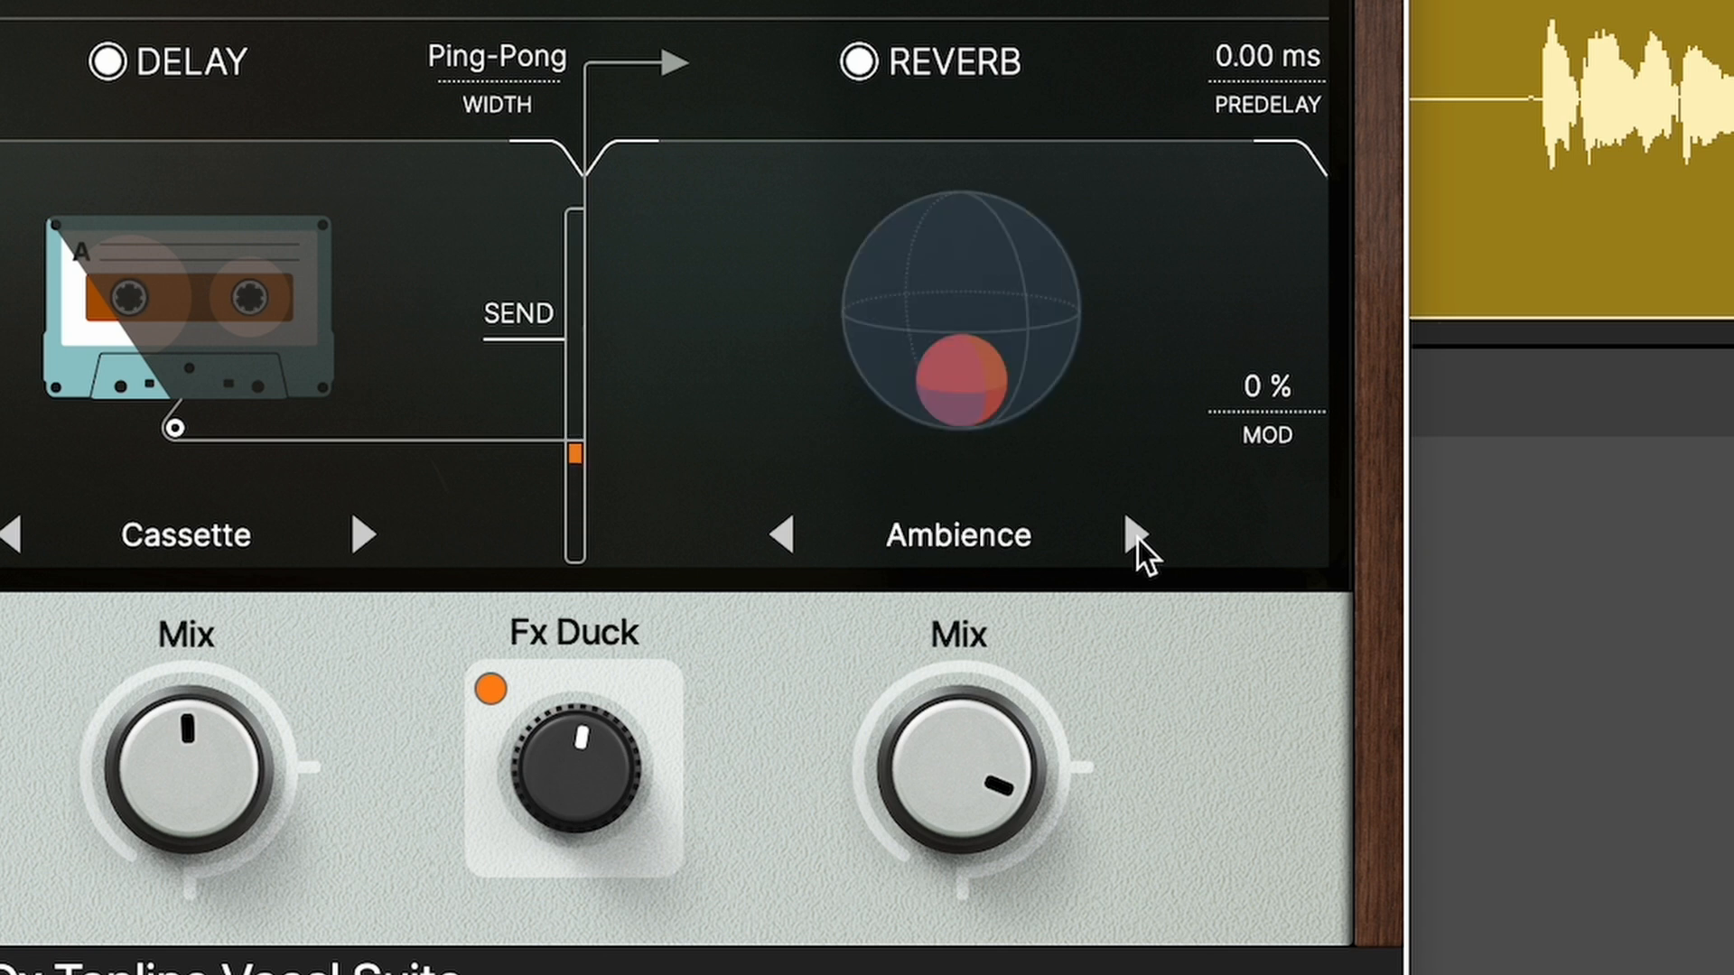
left_click(1136, 536)
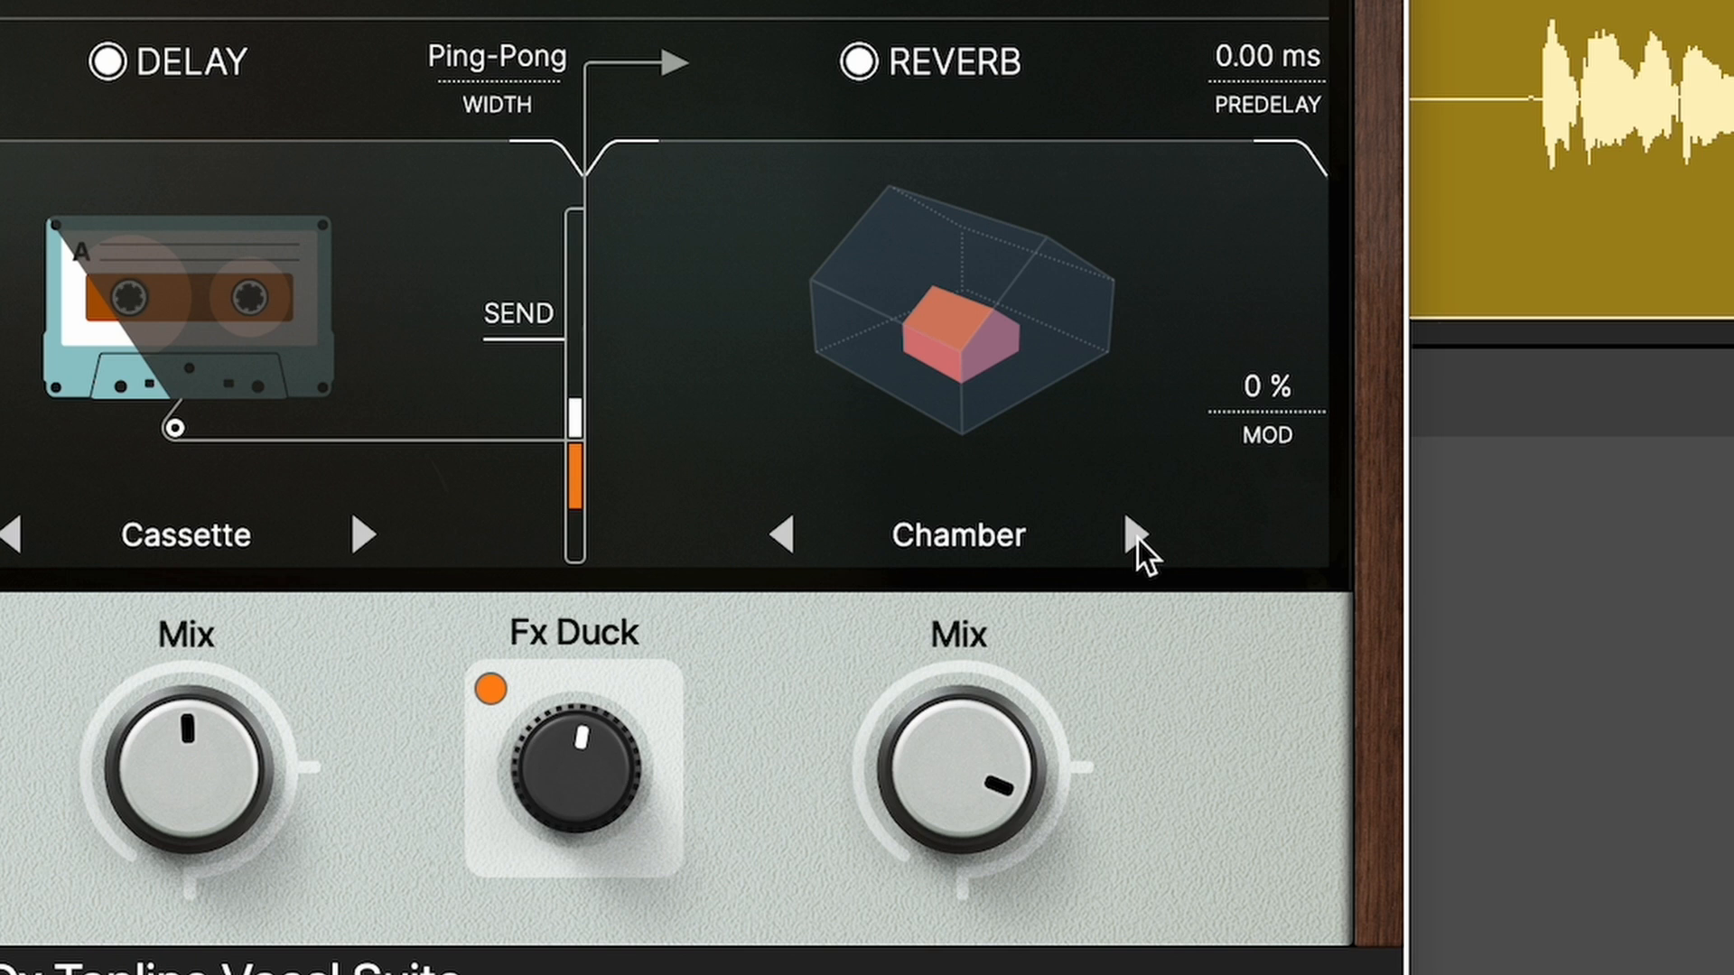
left_click(1136, 536)
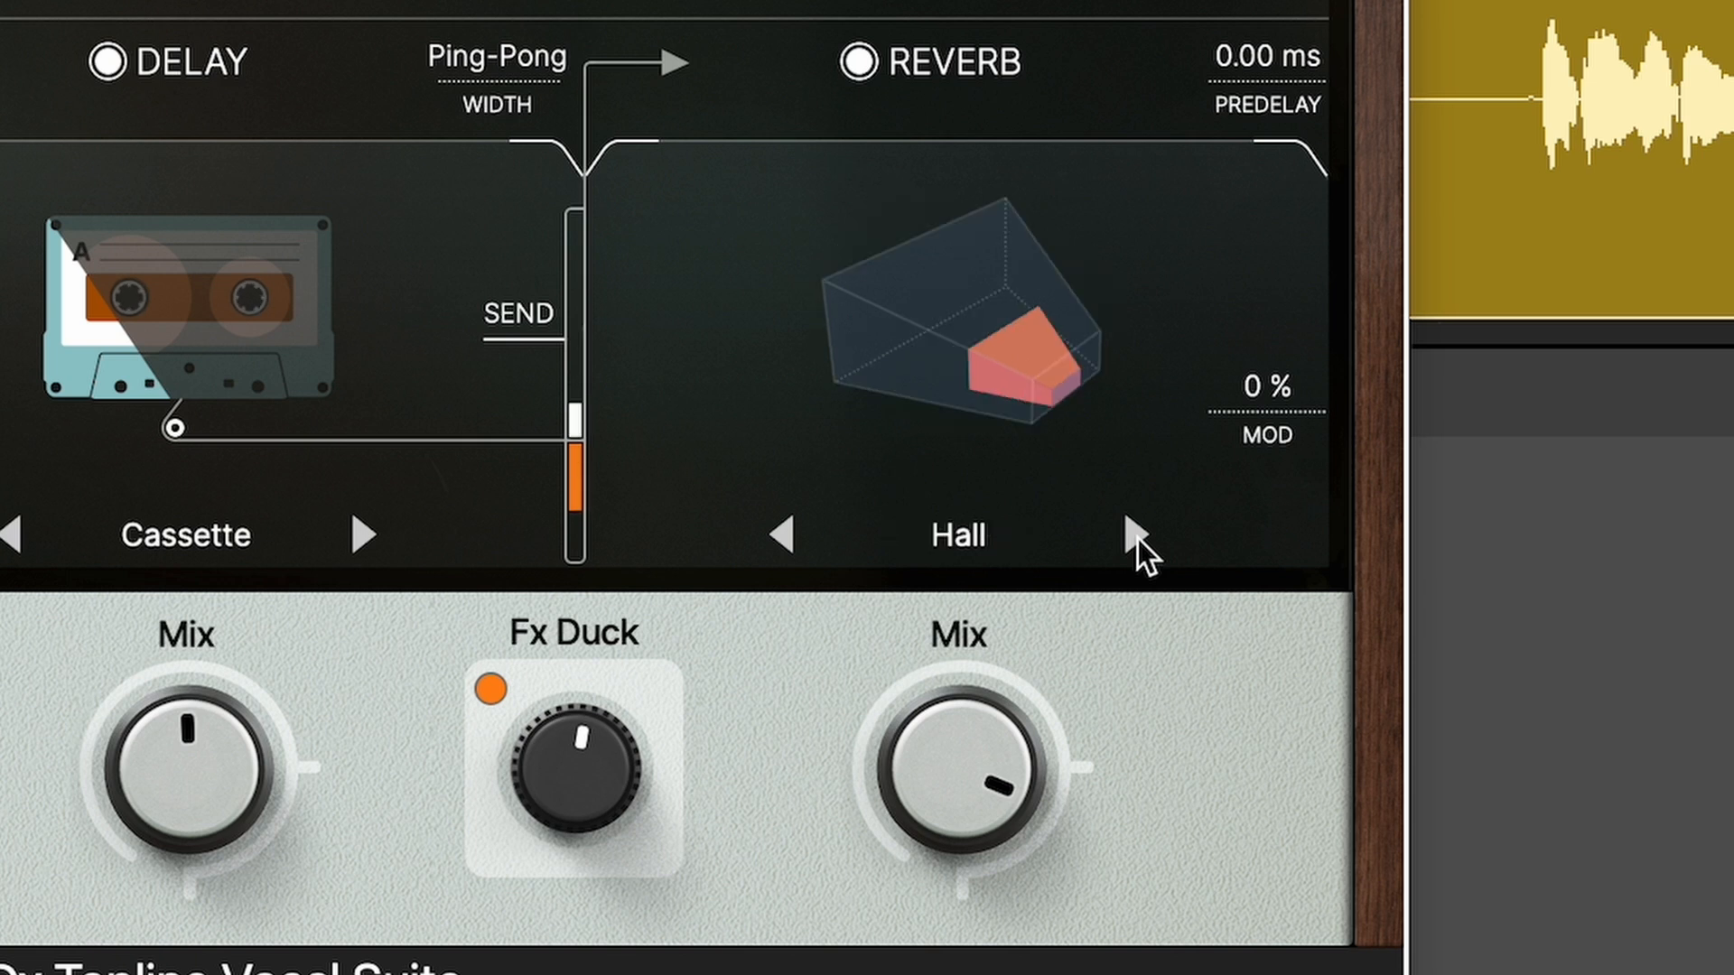
left_click(1136, 537)
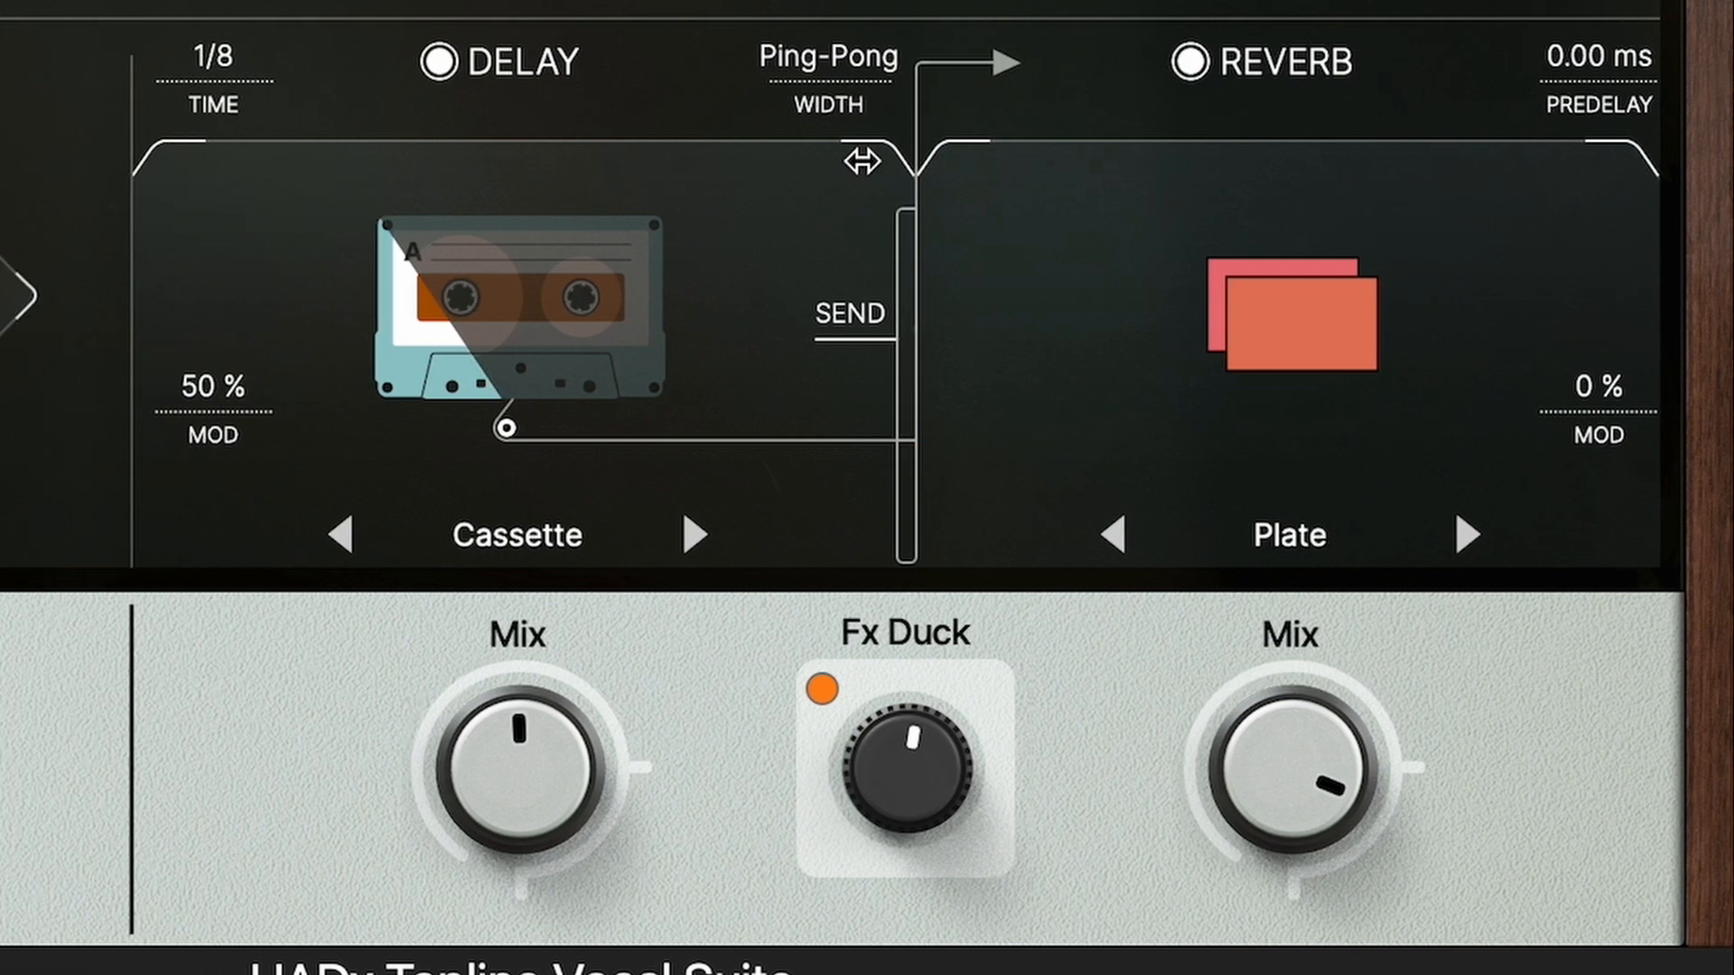
Narrow the low-cut and high-cut filters of both the Delay and the Reverb towards the midrange
left_click_drag(166, 154, 358, 155)
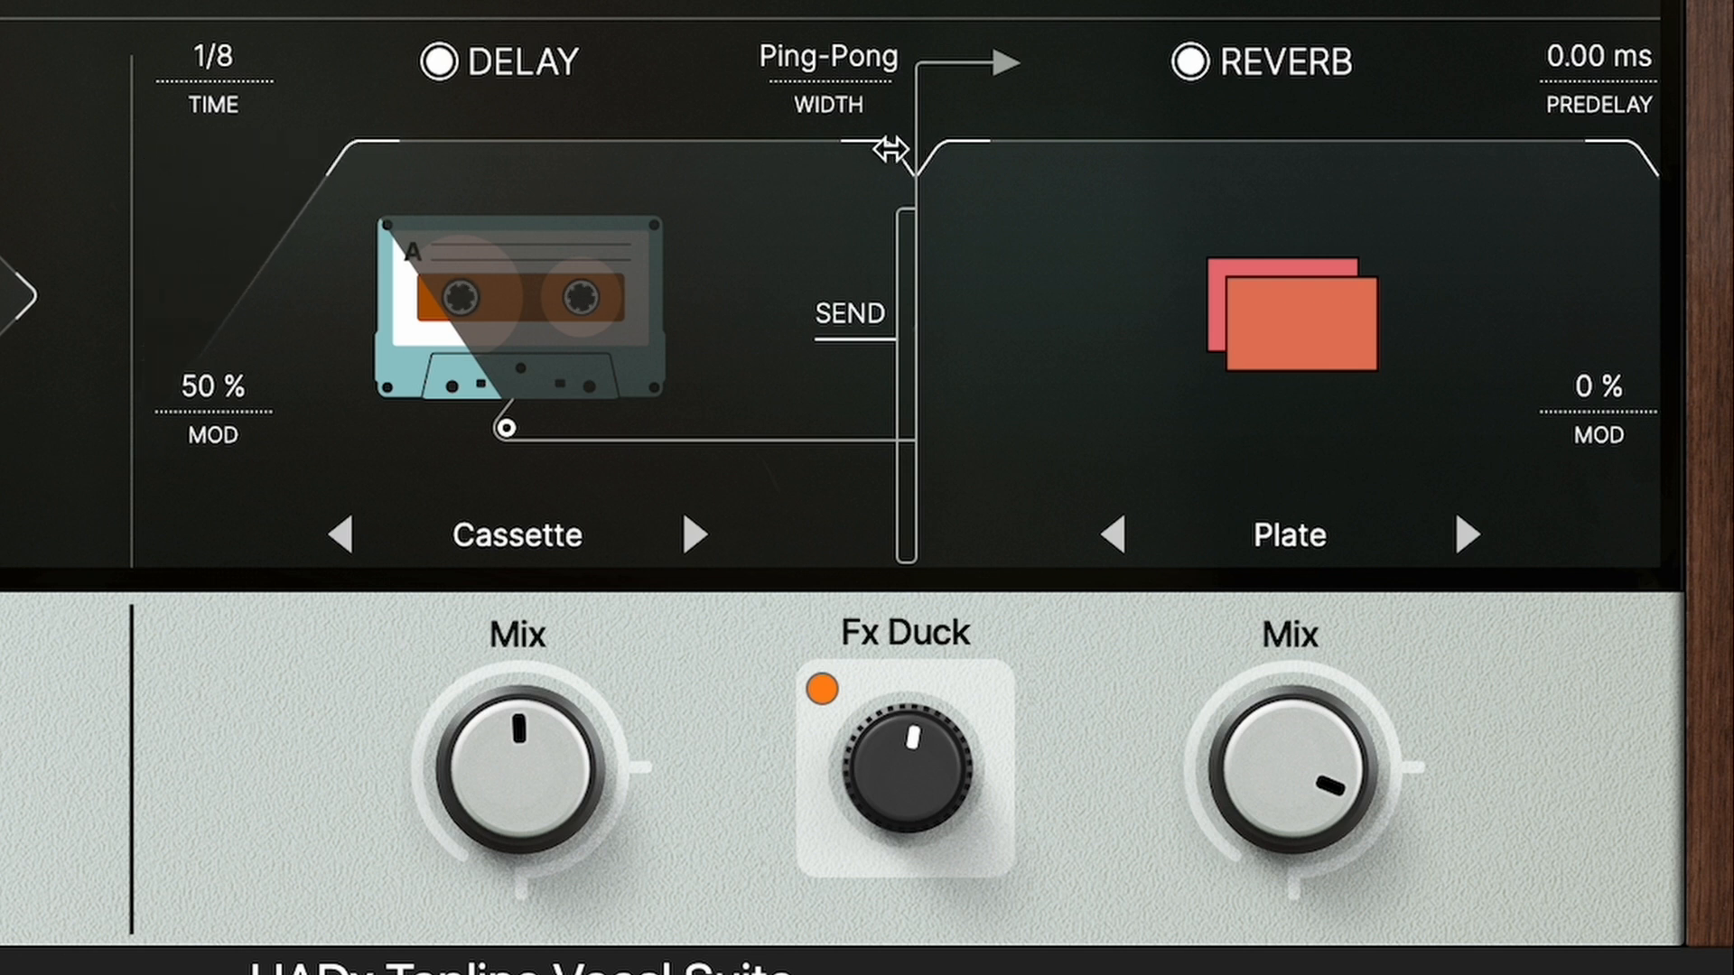
left_click_drag(890, 151, 728, 154)
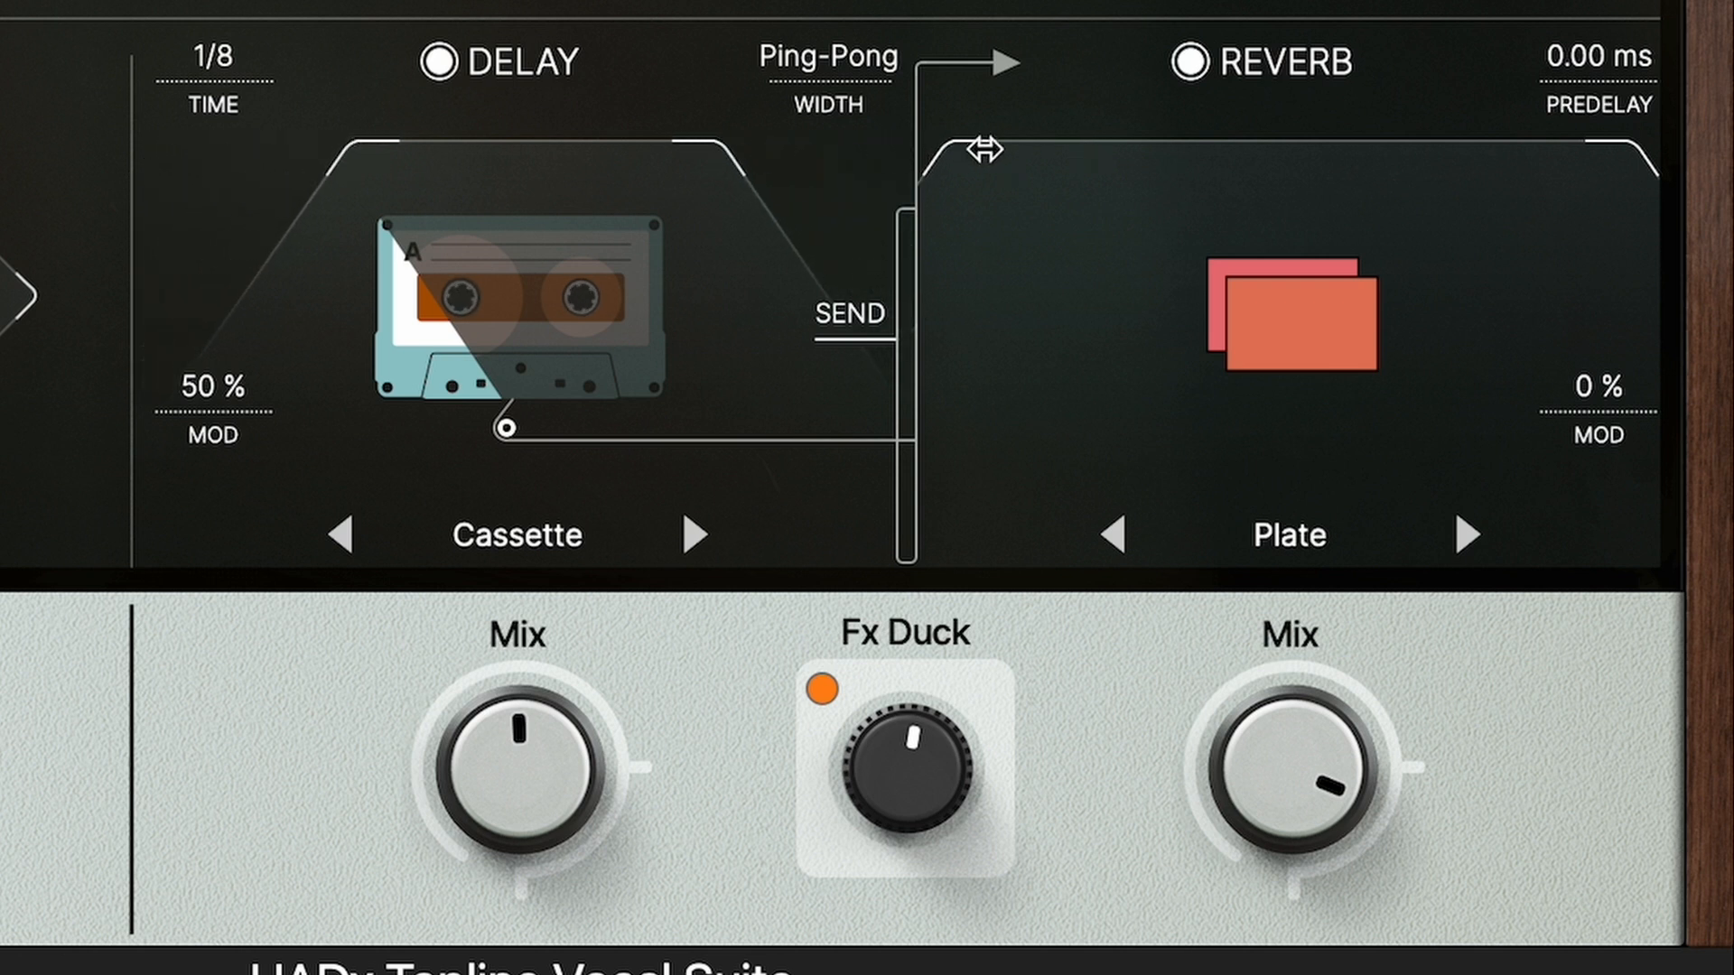
left_click_drag(984, 150, 1177, 144)
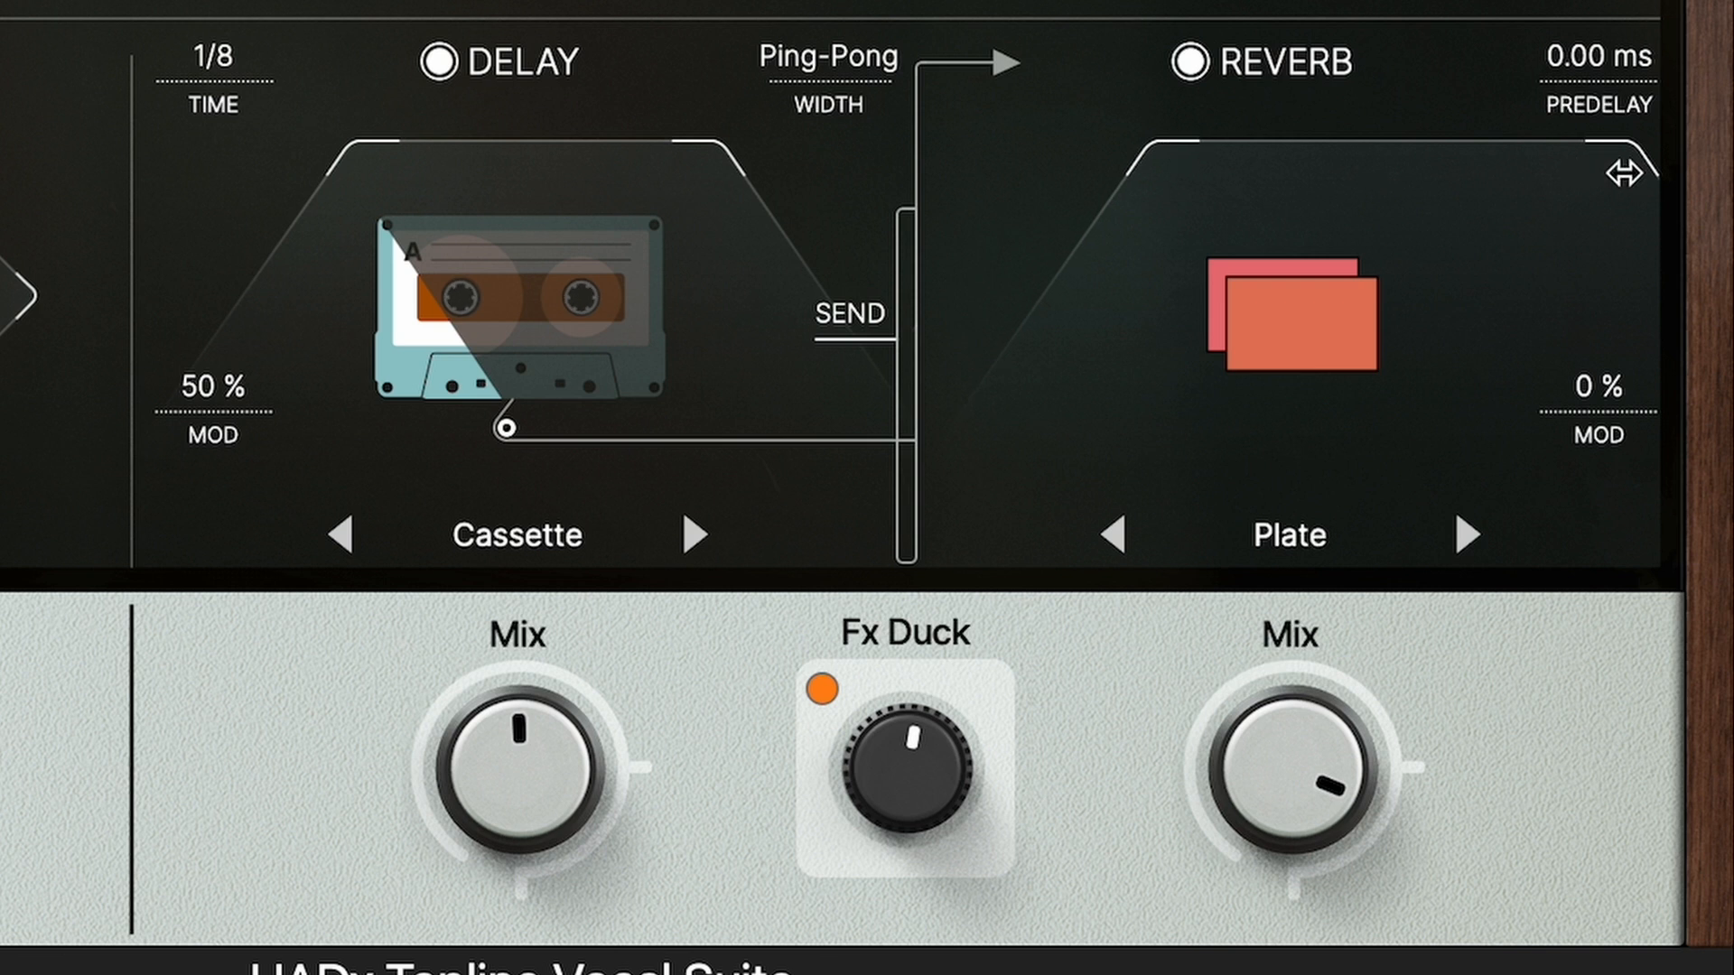
left_click_drag(1624, 172, 1491, 159)
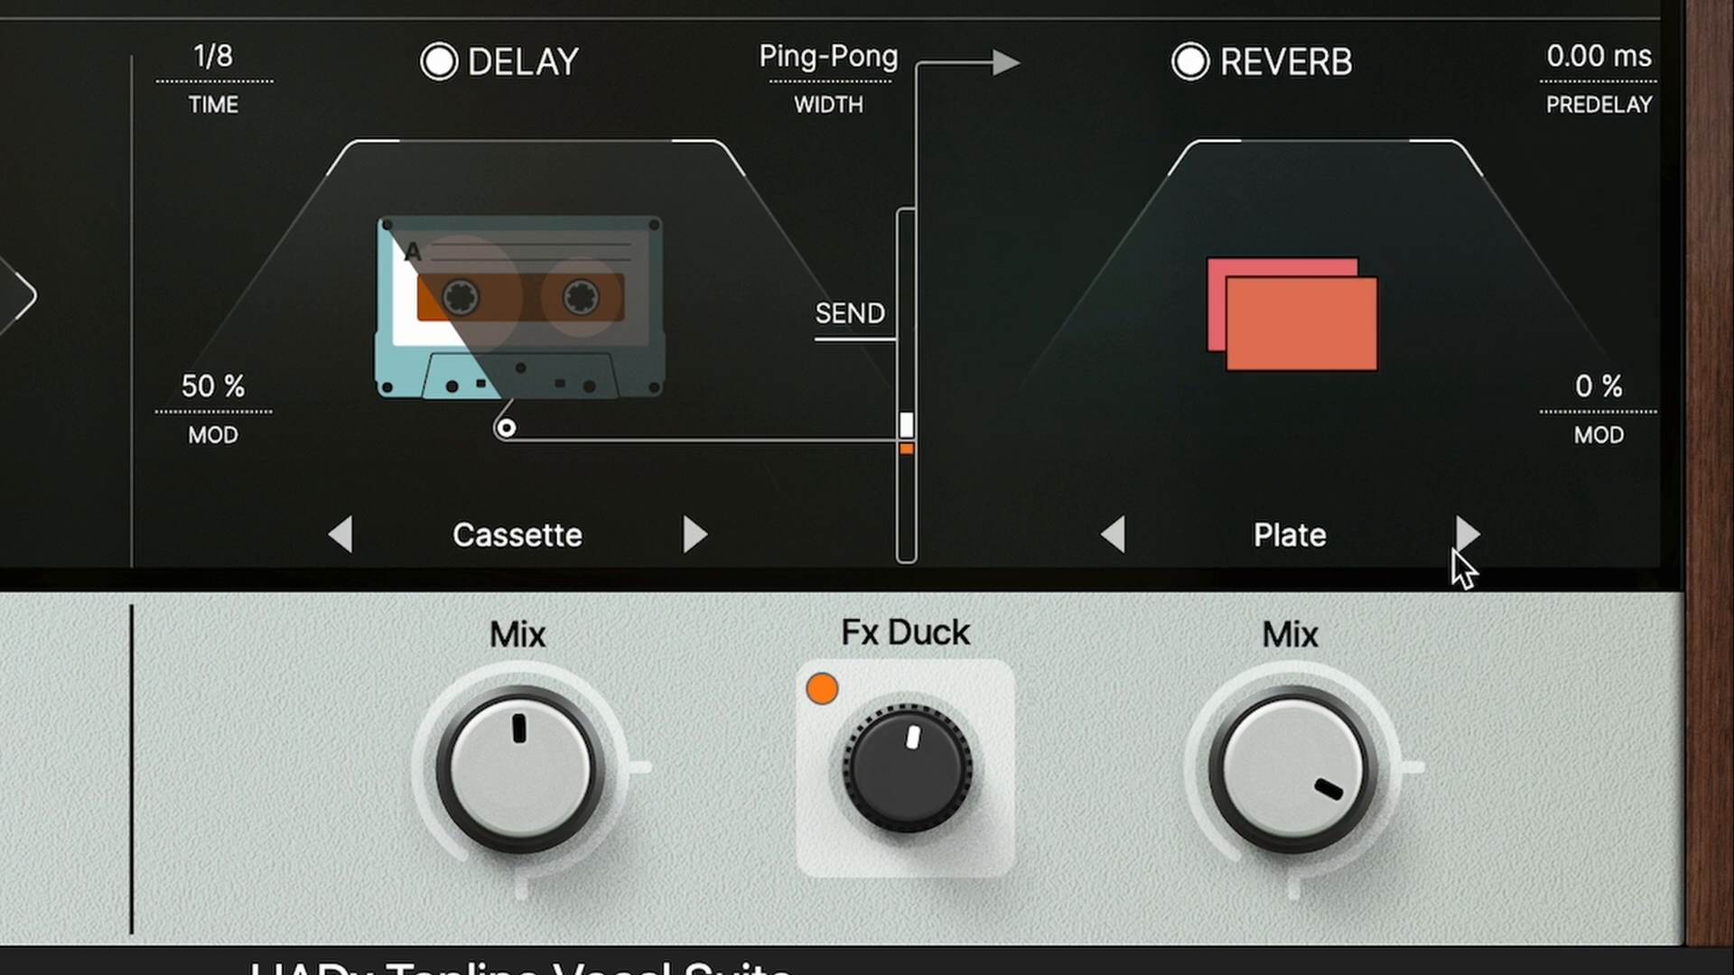
Compare the Room, Chamber and Hall reverbs with the narrowed filters, settling on Plate
left_click(1463, 540)
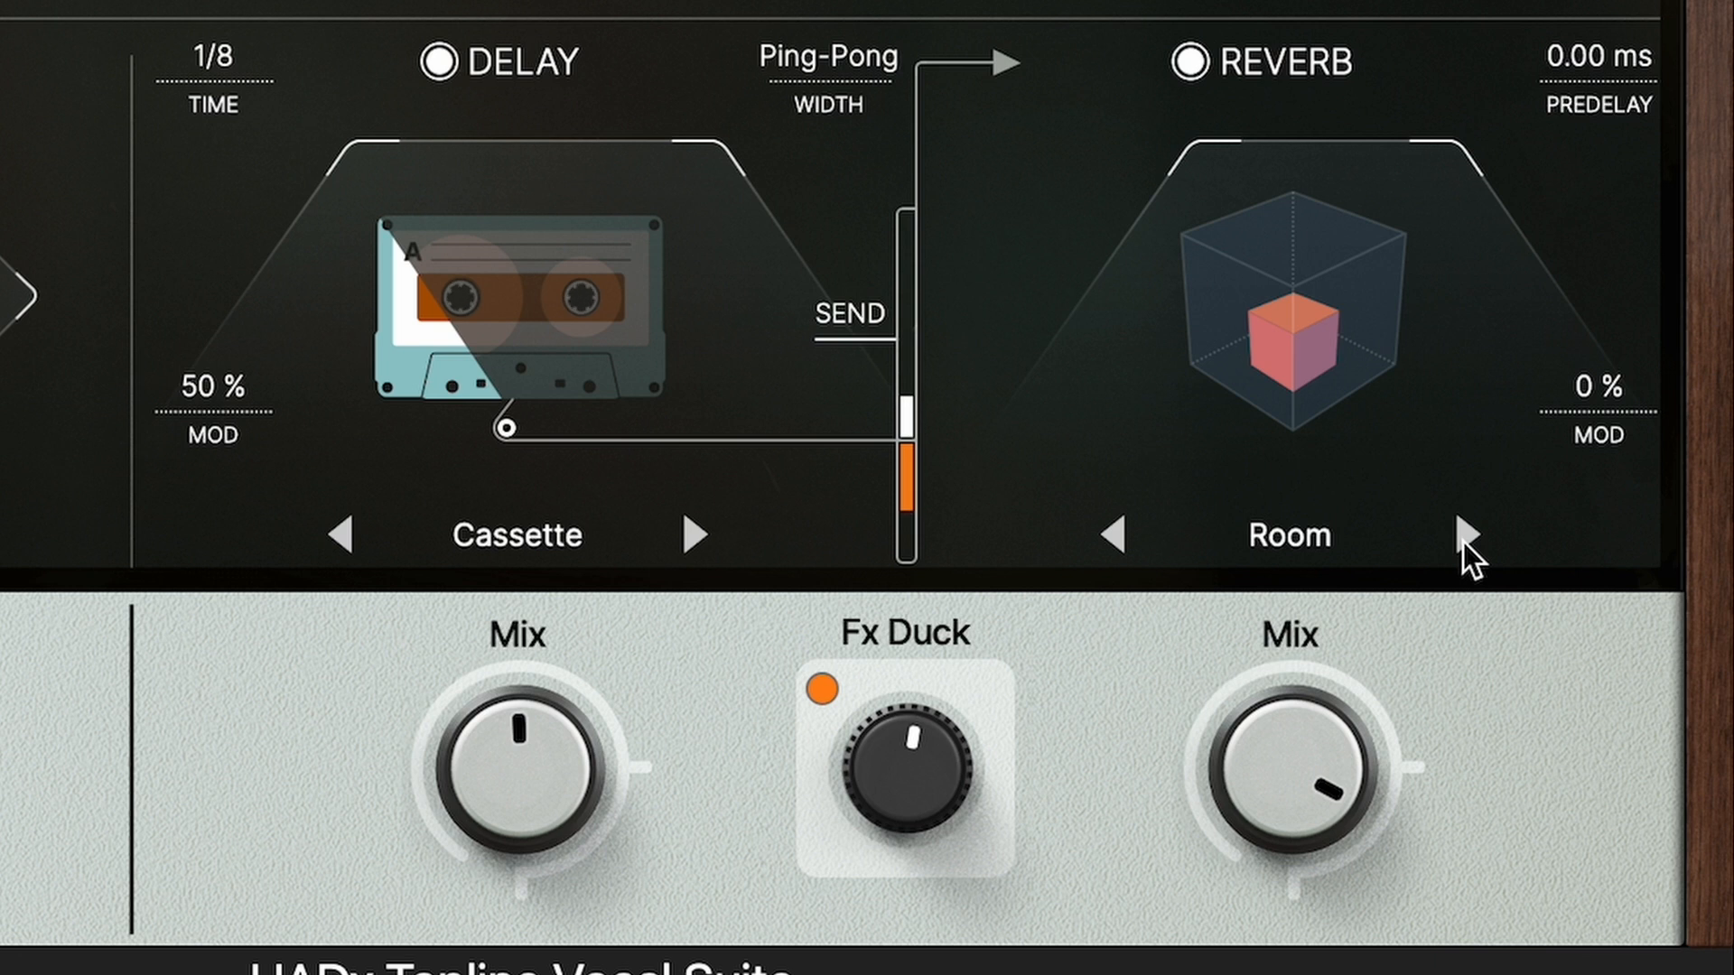
left_click(1465, 534)
left_click(1466, 534)
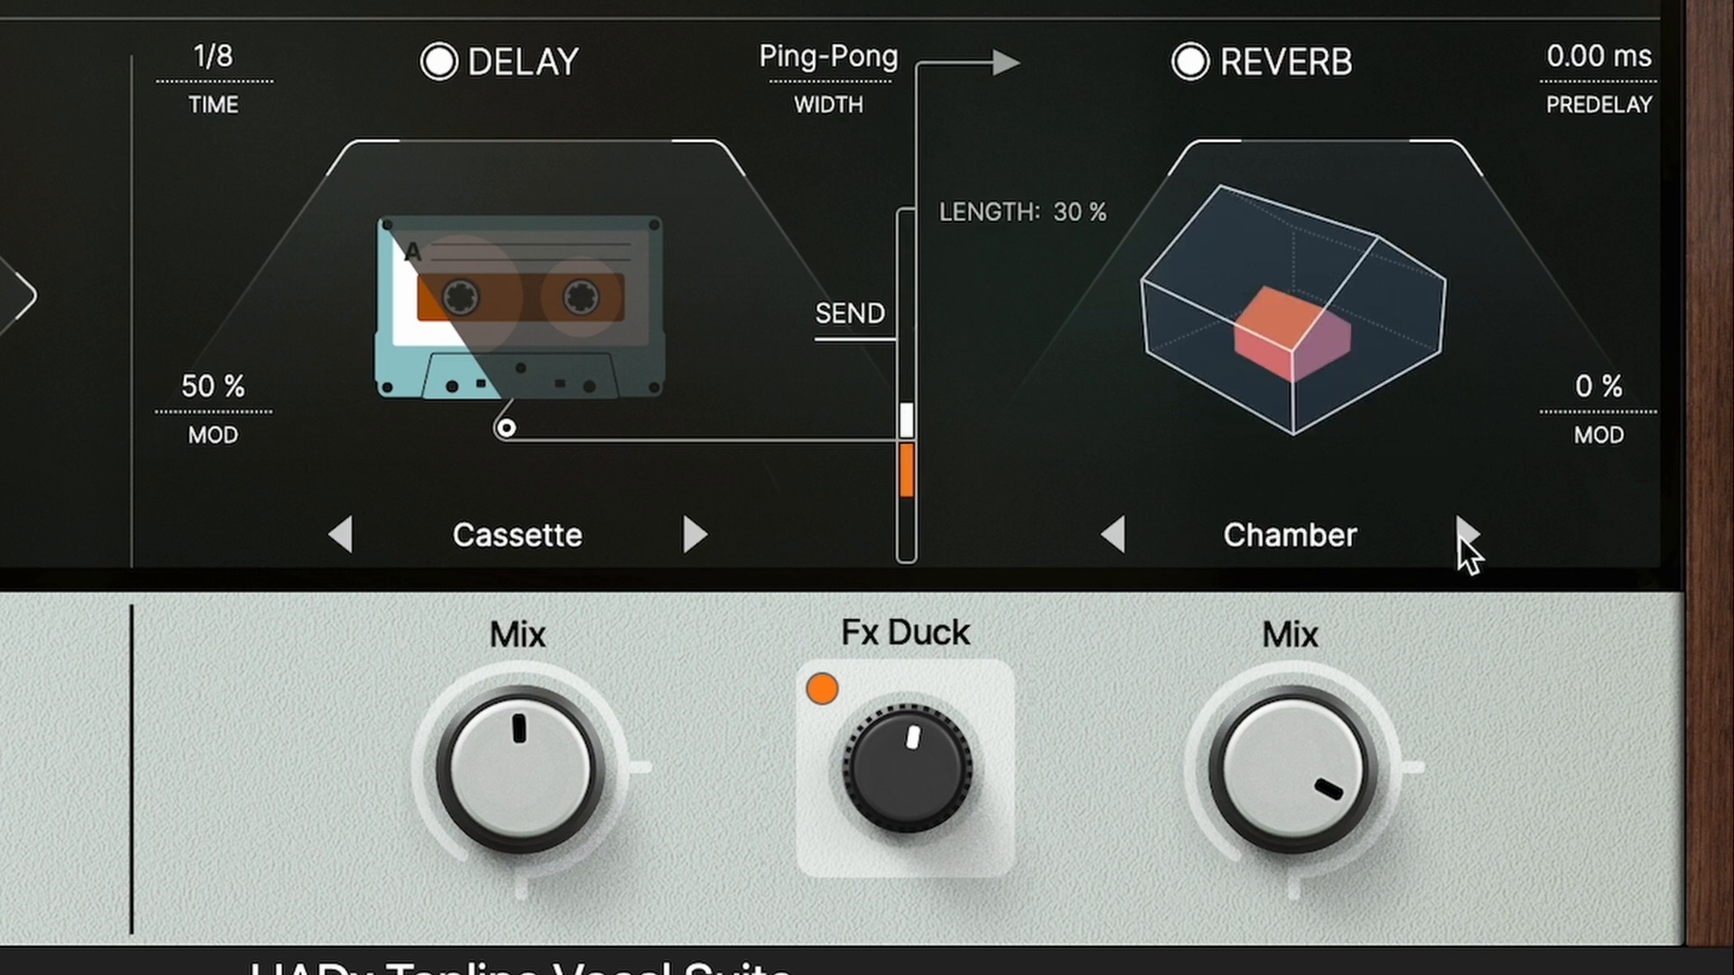
left_click(1463, 540)
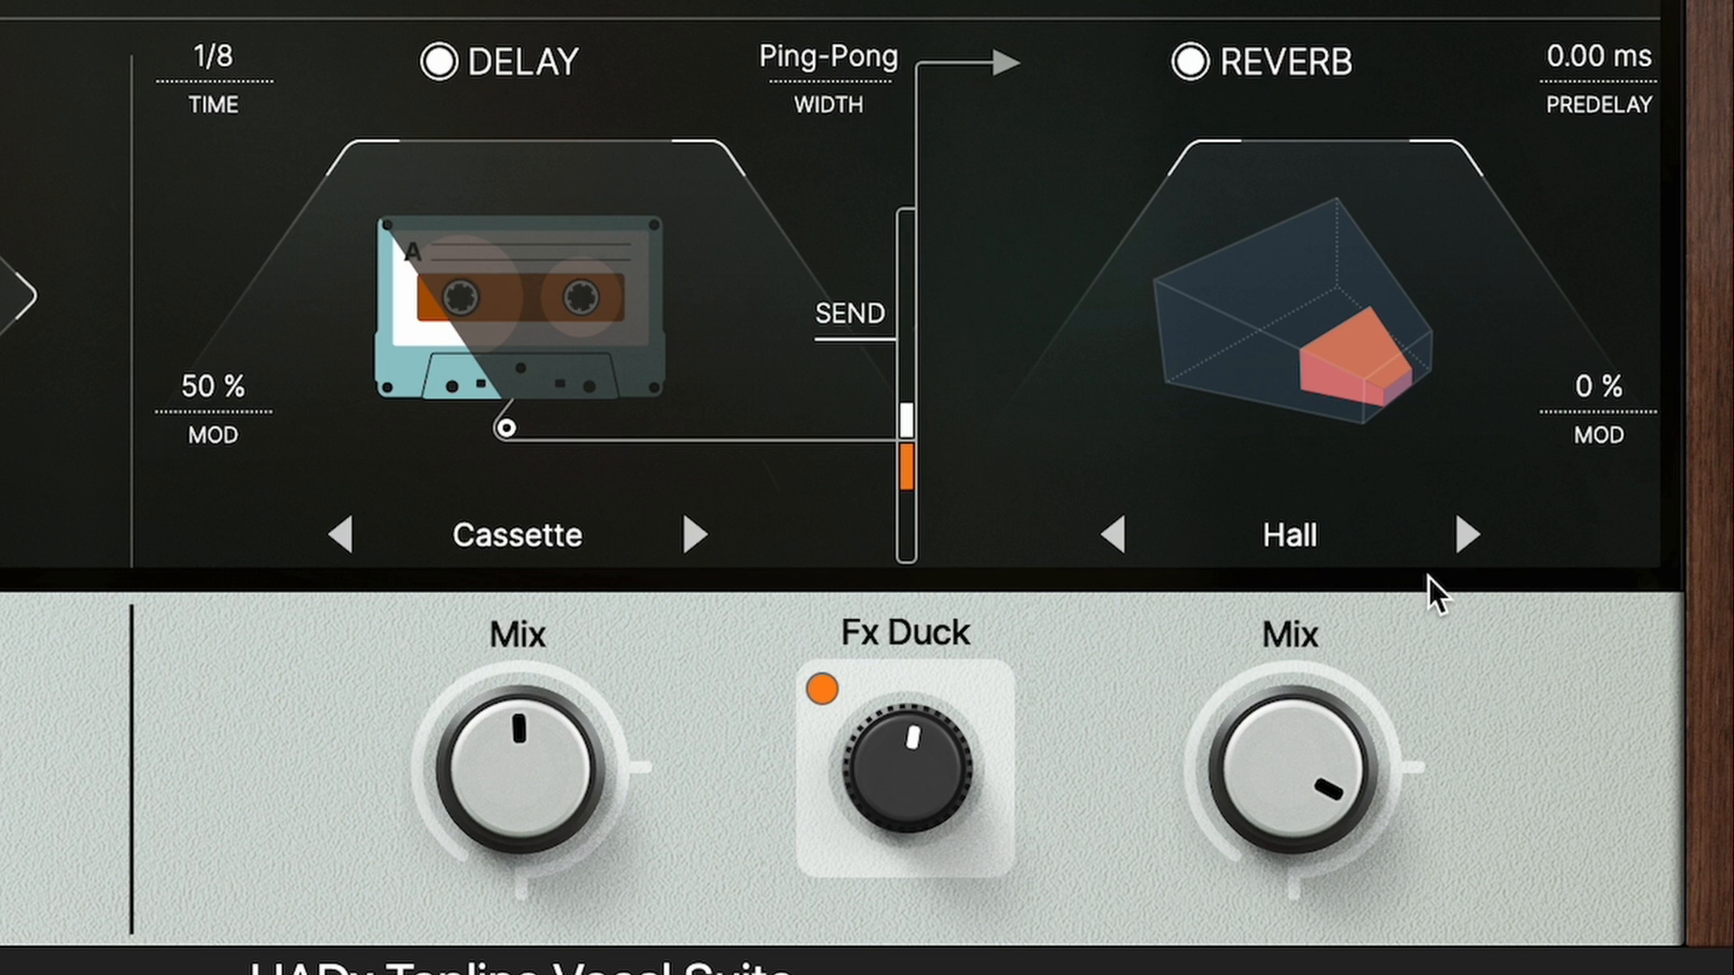
left_click(1468, 536)
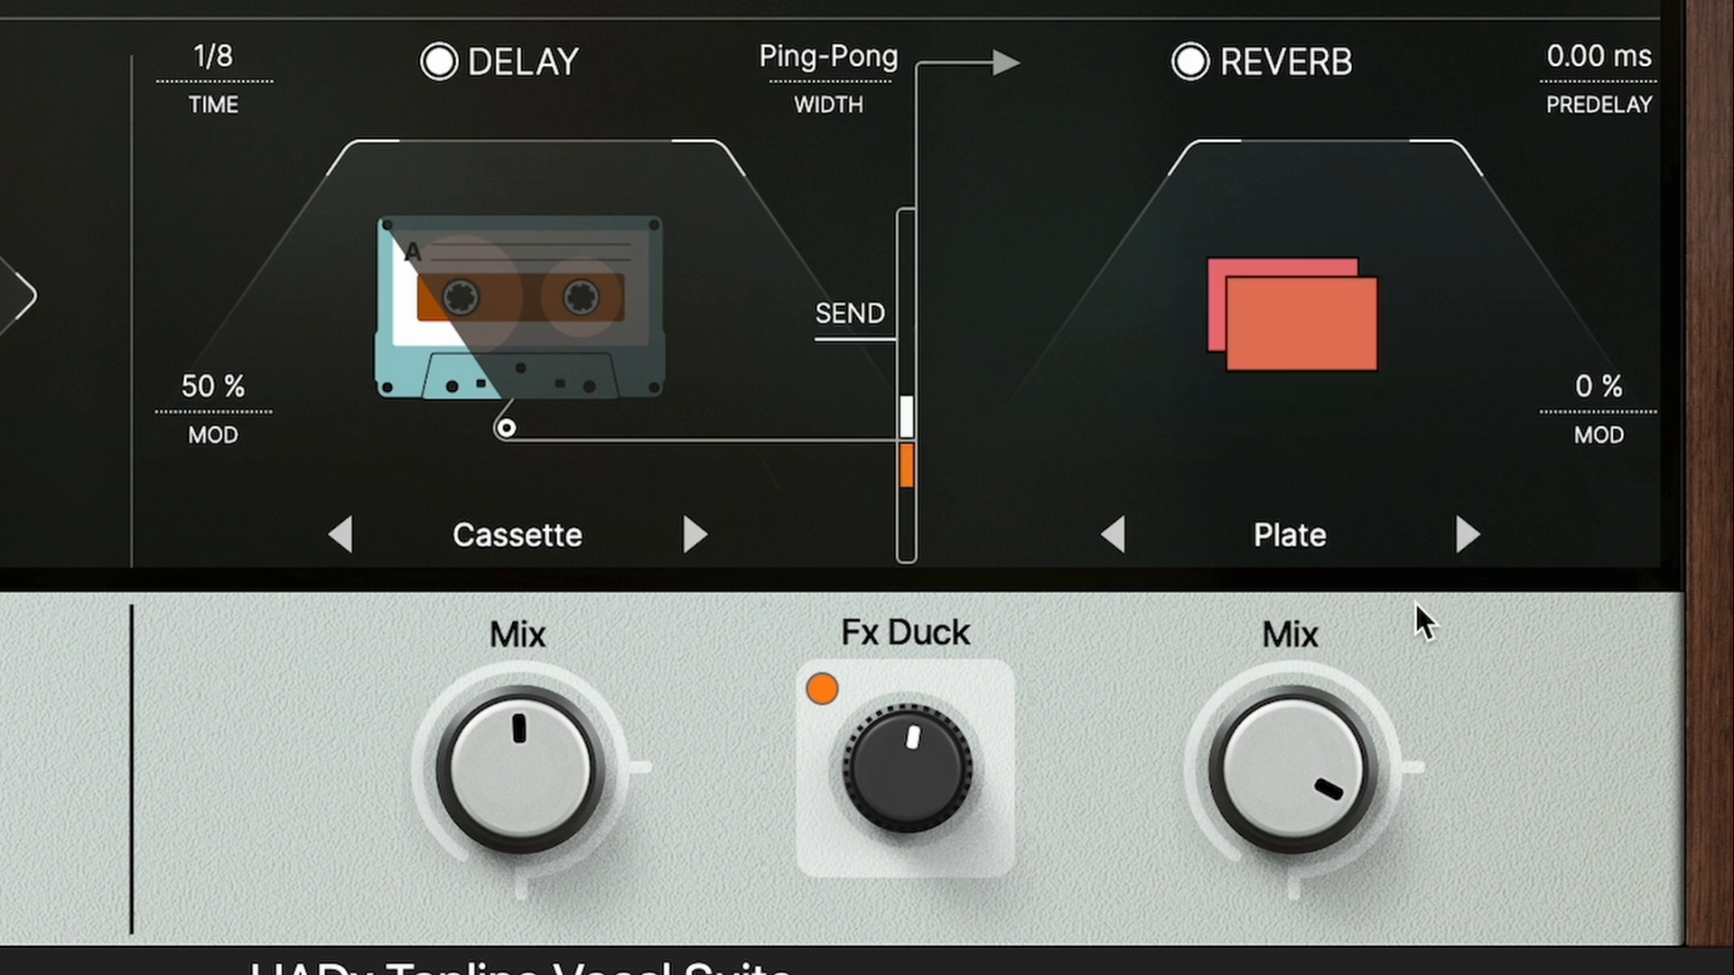
Set the Plate reverb's modulation to 15% and its predelay to 107.26 ms
left_click_drag(1597, 386, 1614, 318)
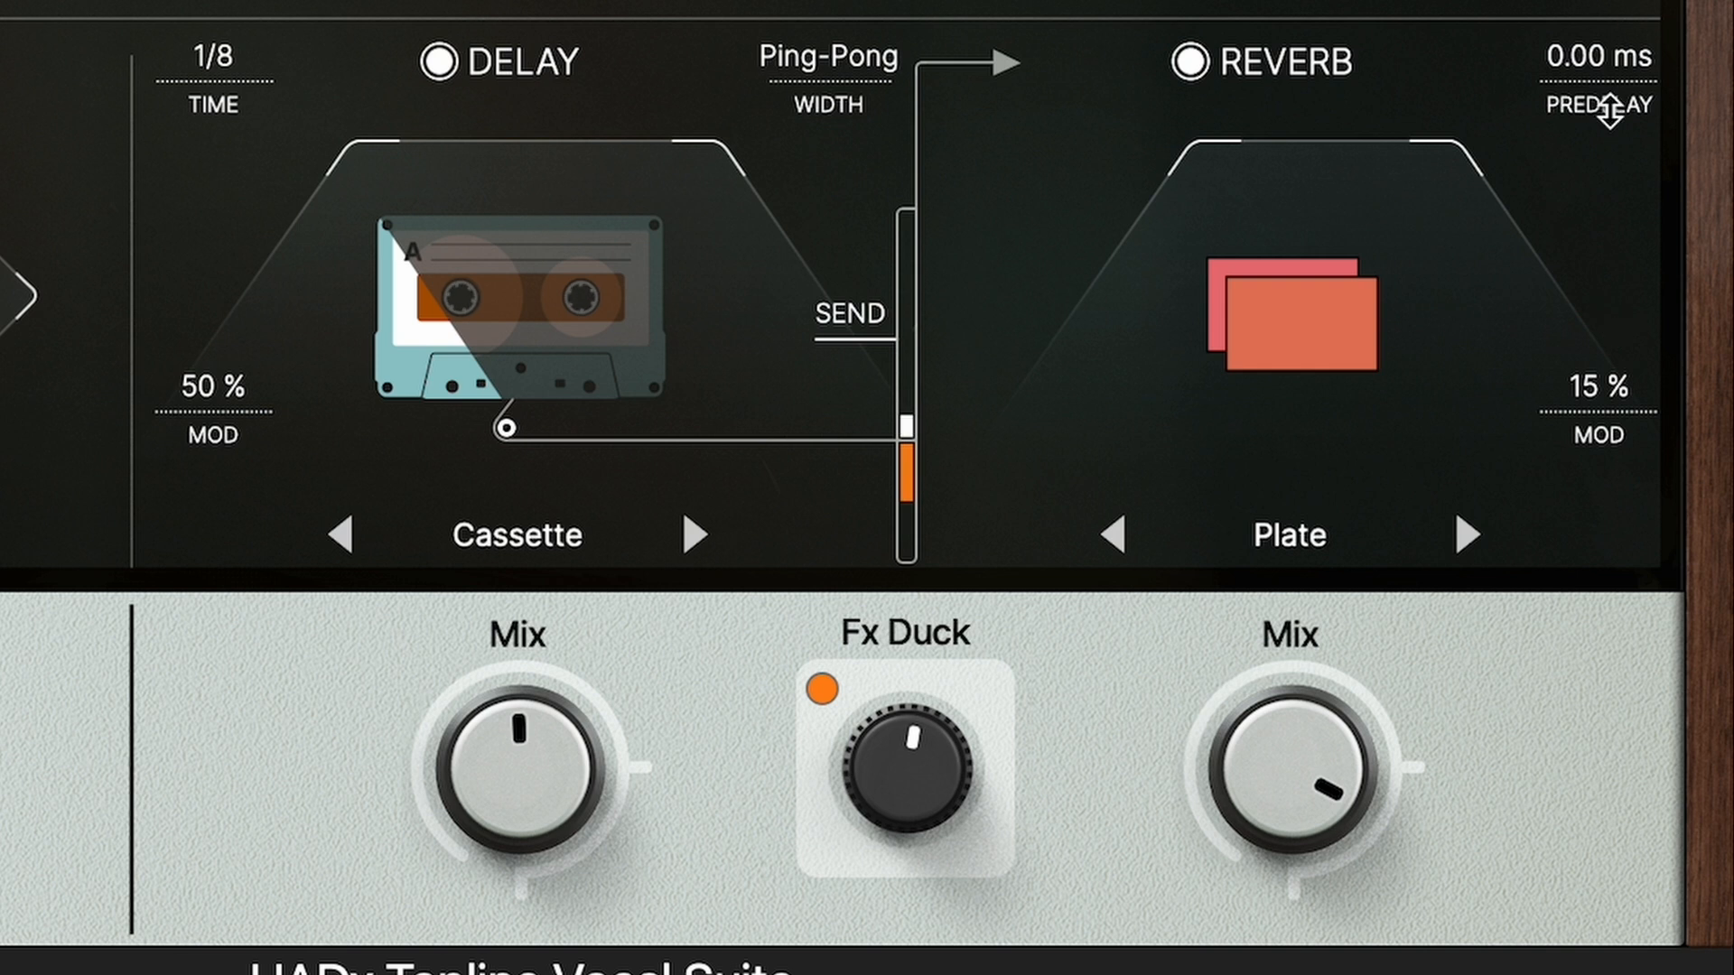
left_click_drag(1610, 106, 1580, 155)
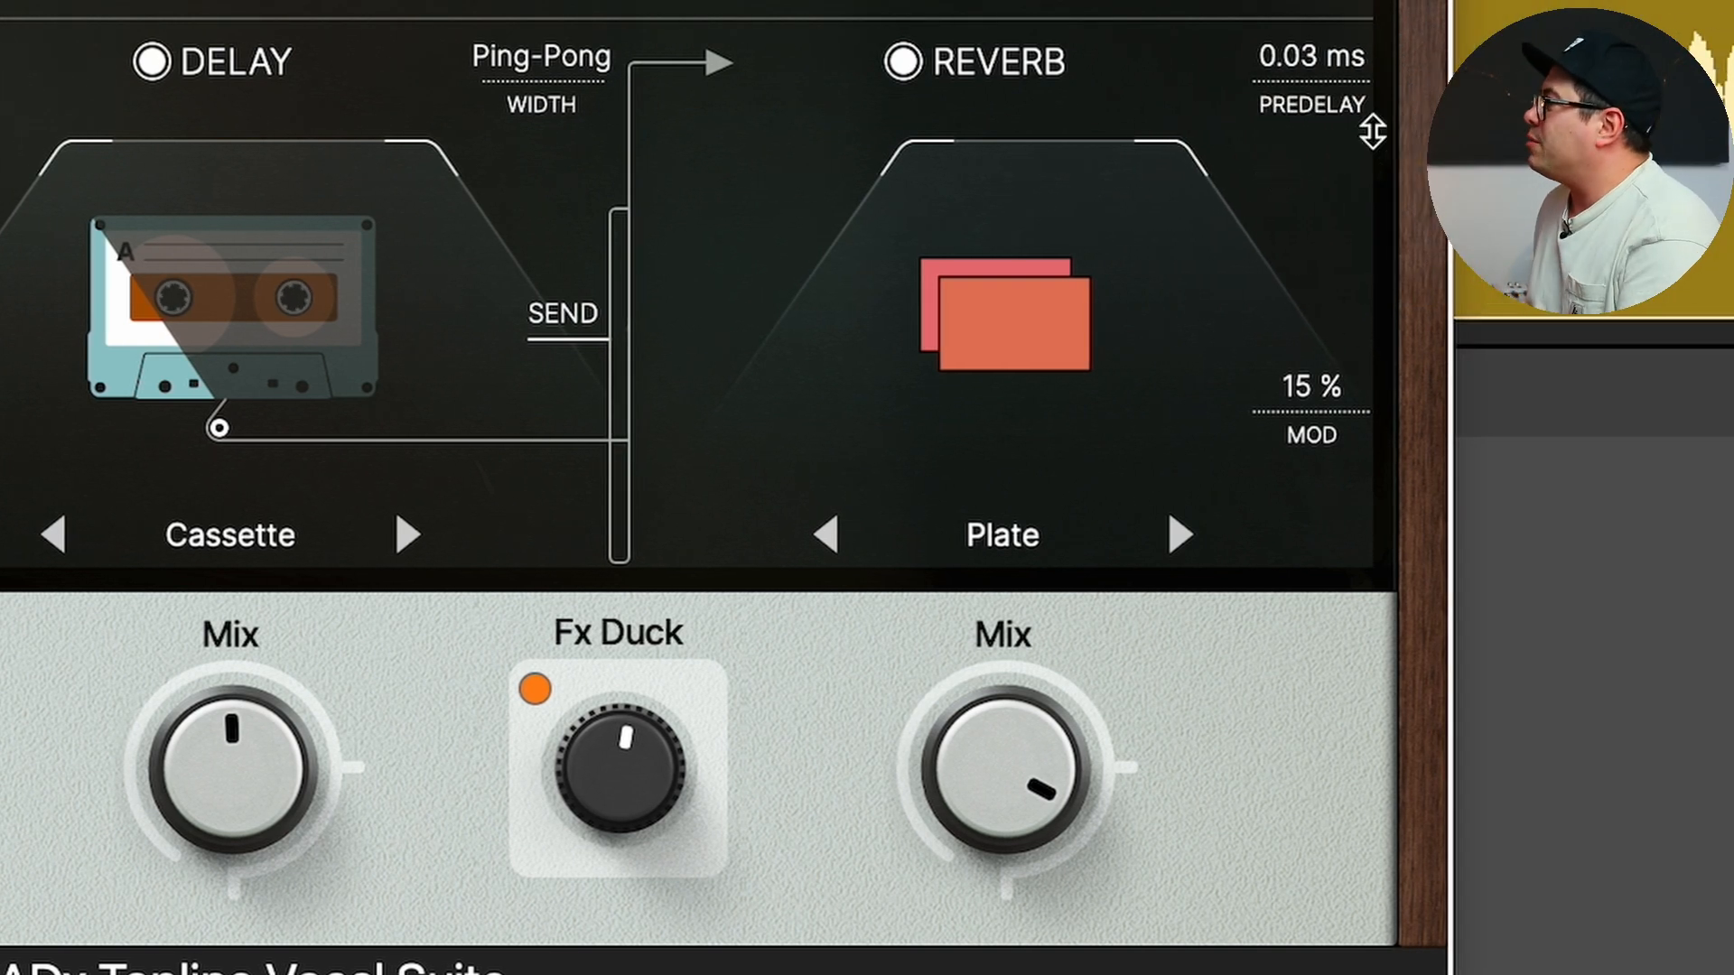
left_click_drag(1317, 127, 1334, 12)
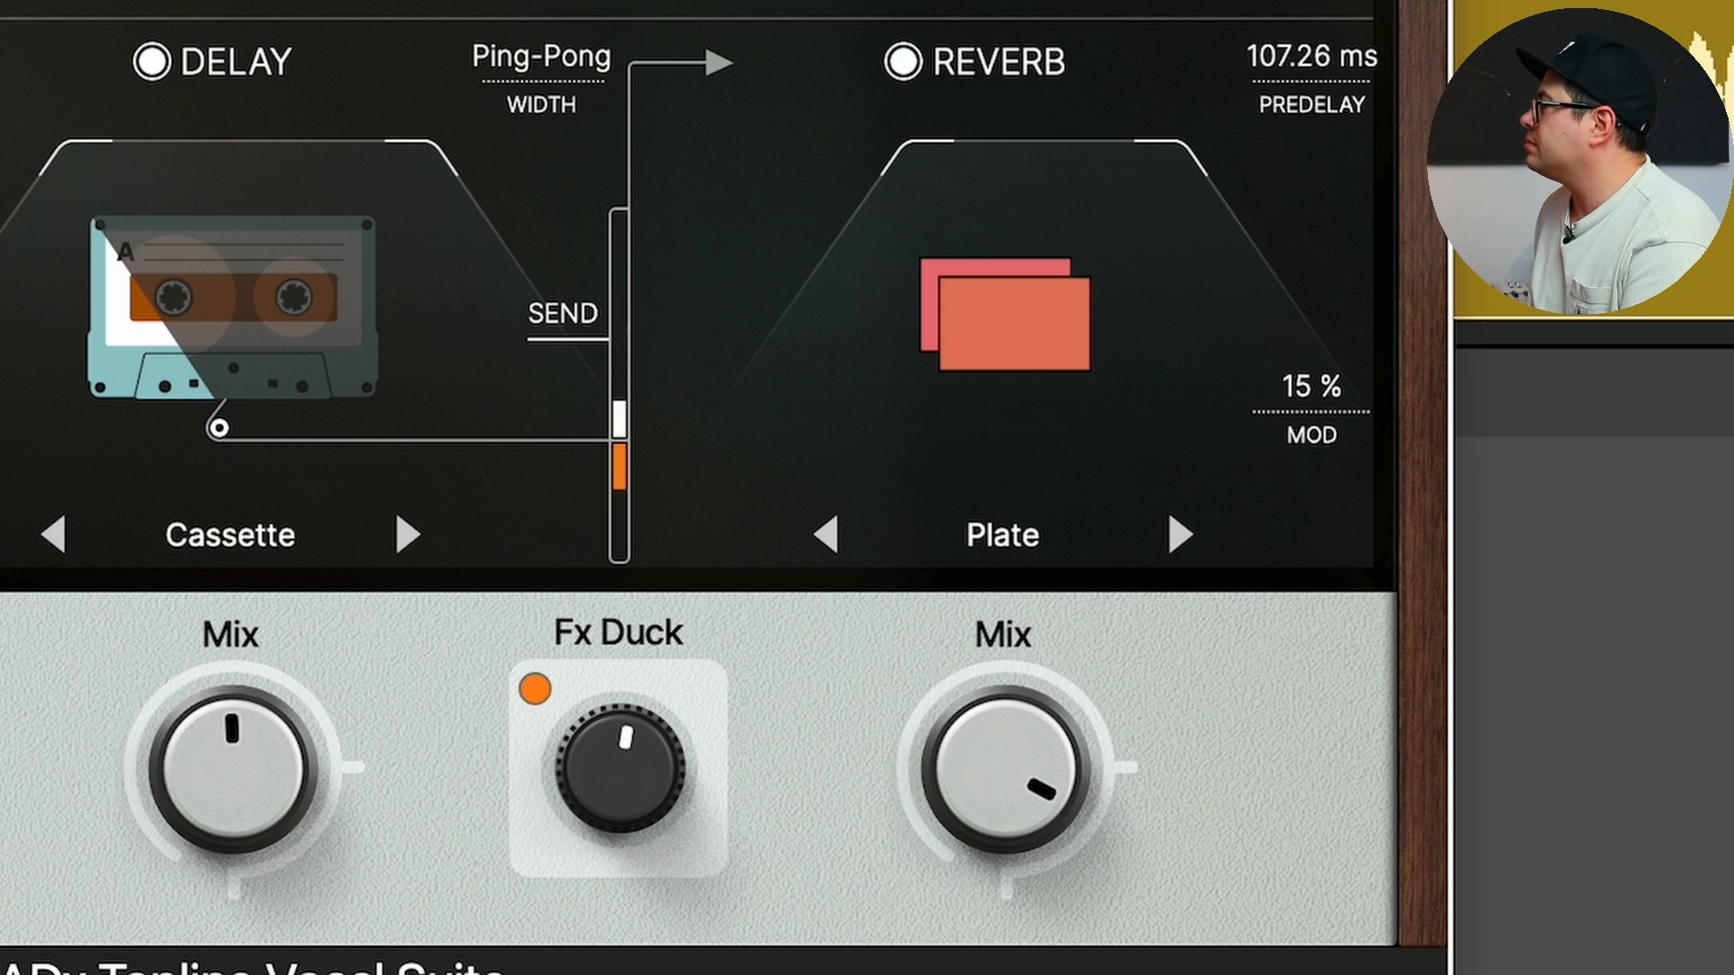
Reduce the Reverb Mix to 21.62 and lower Fx Duck slightly
mouse_move(1017, 734)
left_click_drag(1016, 723, 979, 868)
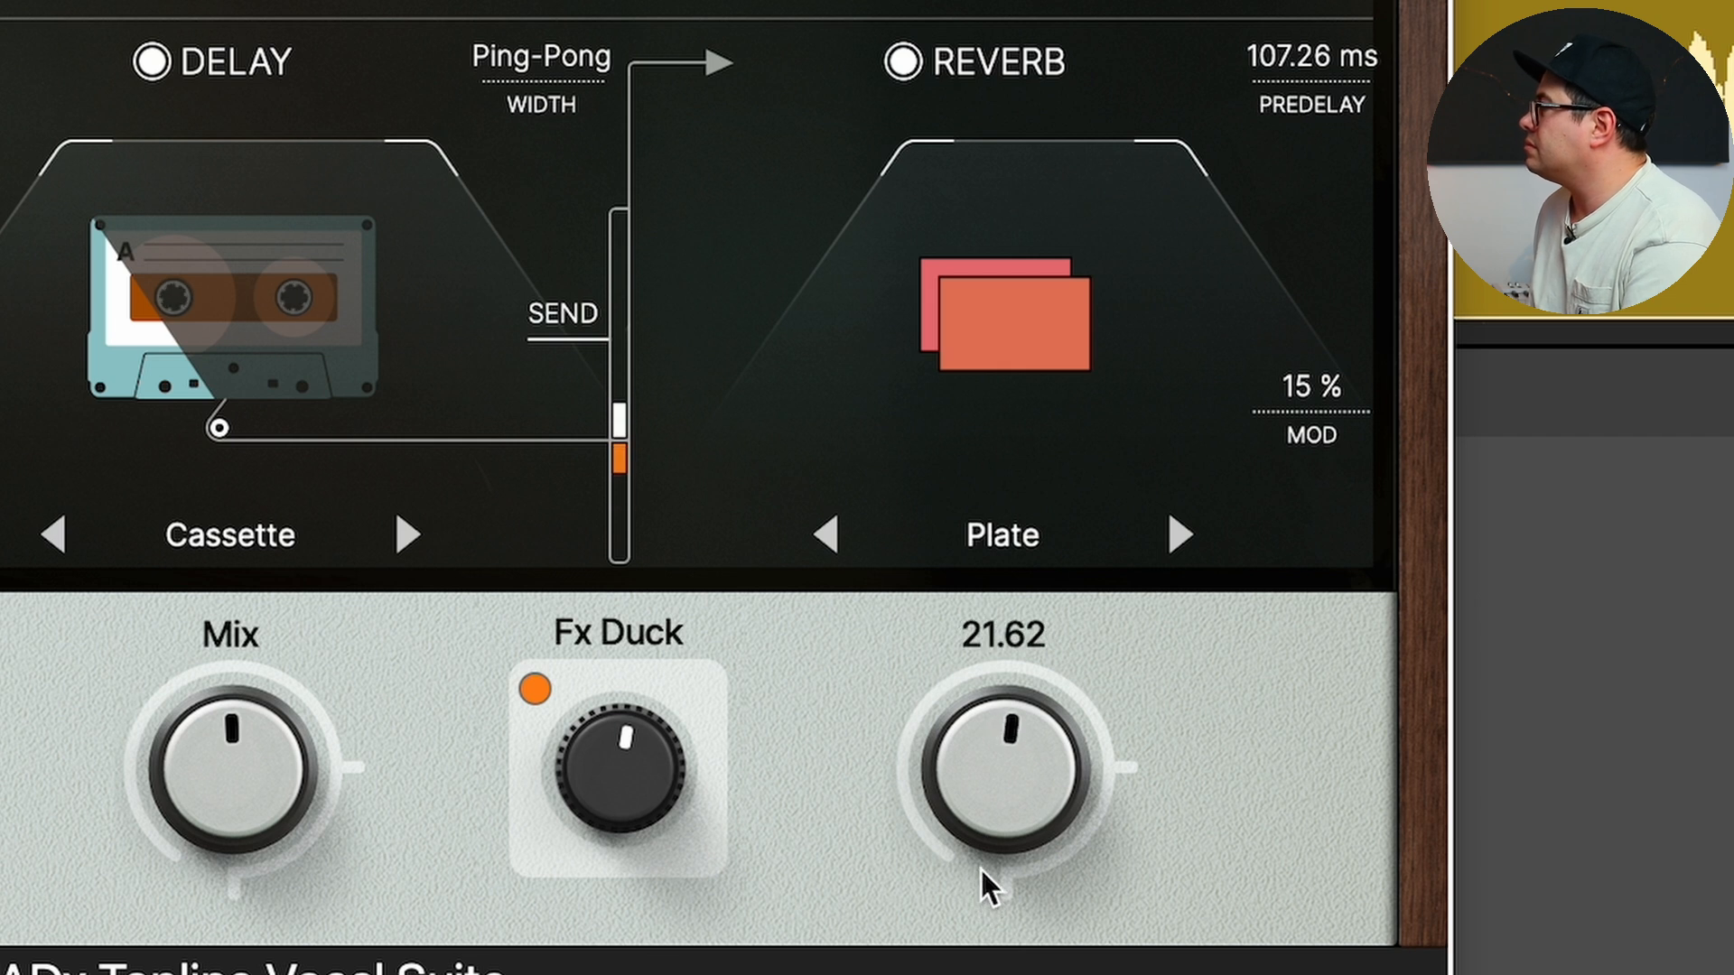
left_click_drag(603, 696, 605, 740)
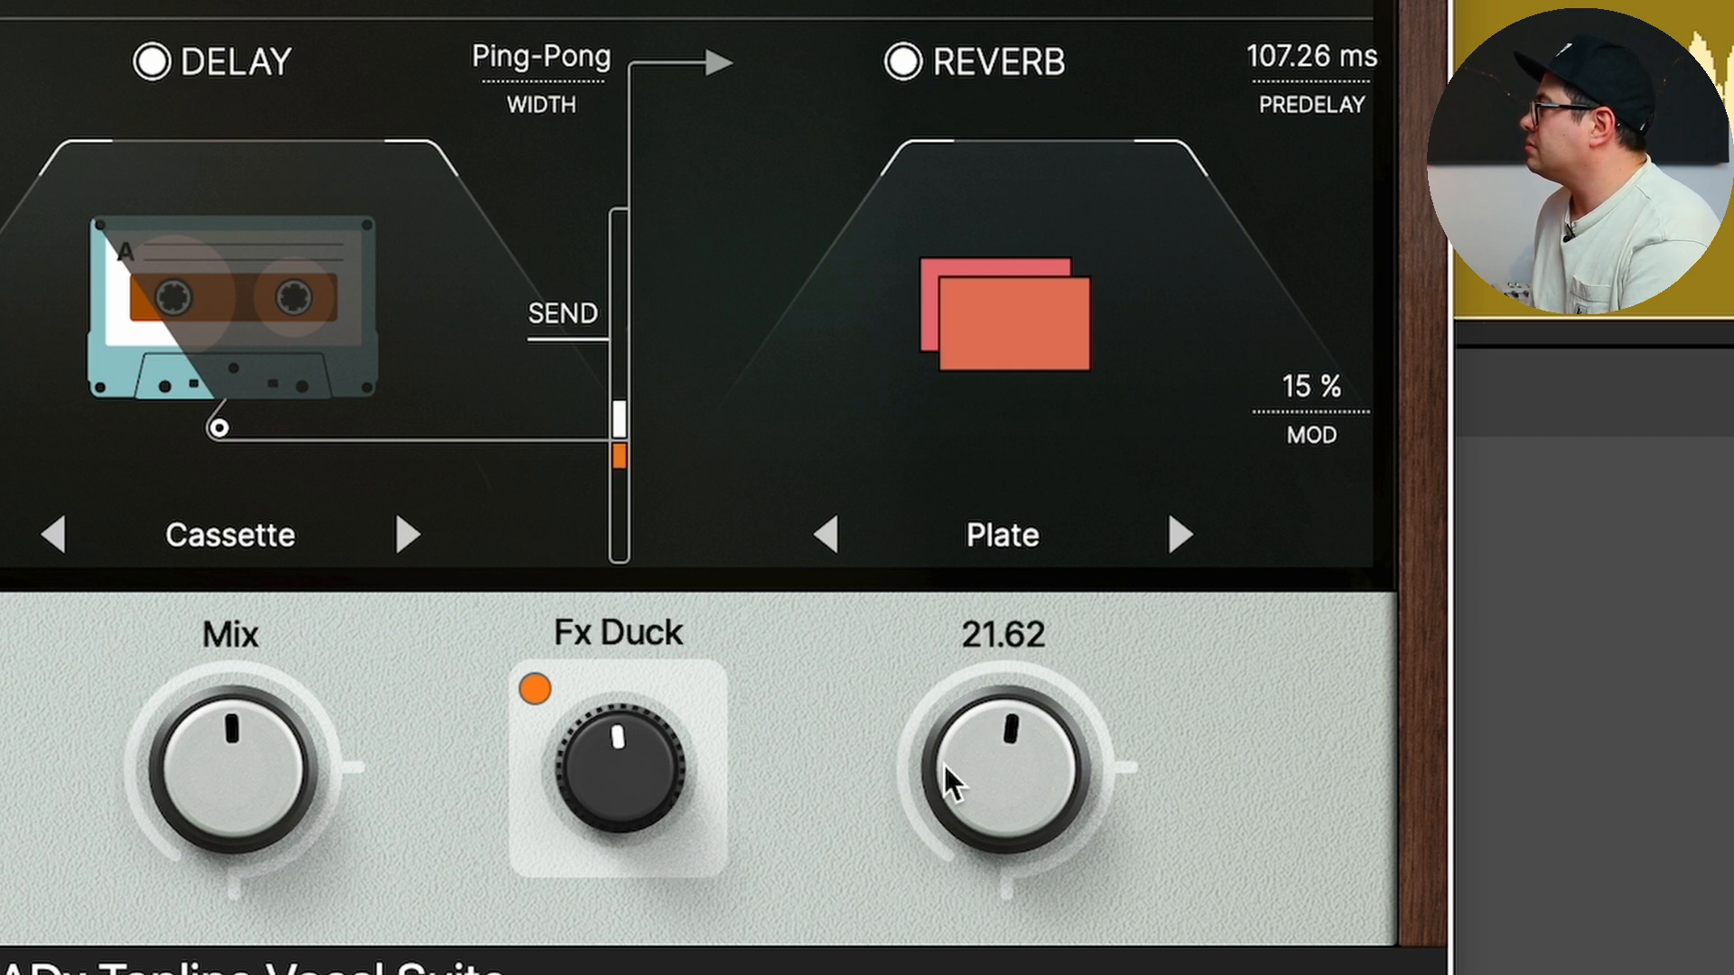
Raise the delay-to-reverb Send level slightly and set the Reverb Mix to 24.01
left_click_drag(596, 324, 593, 291)
left_click_drag(1021, 793, 1023, 775)
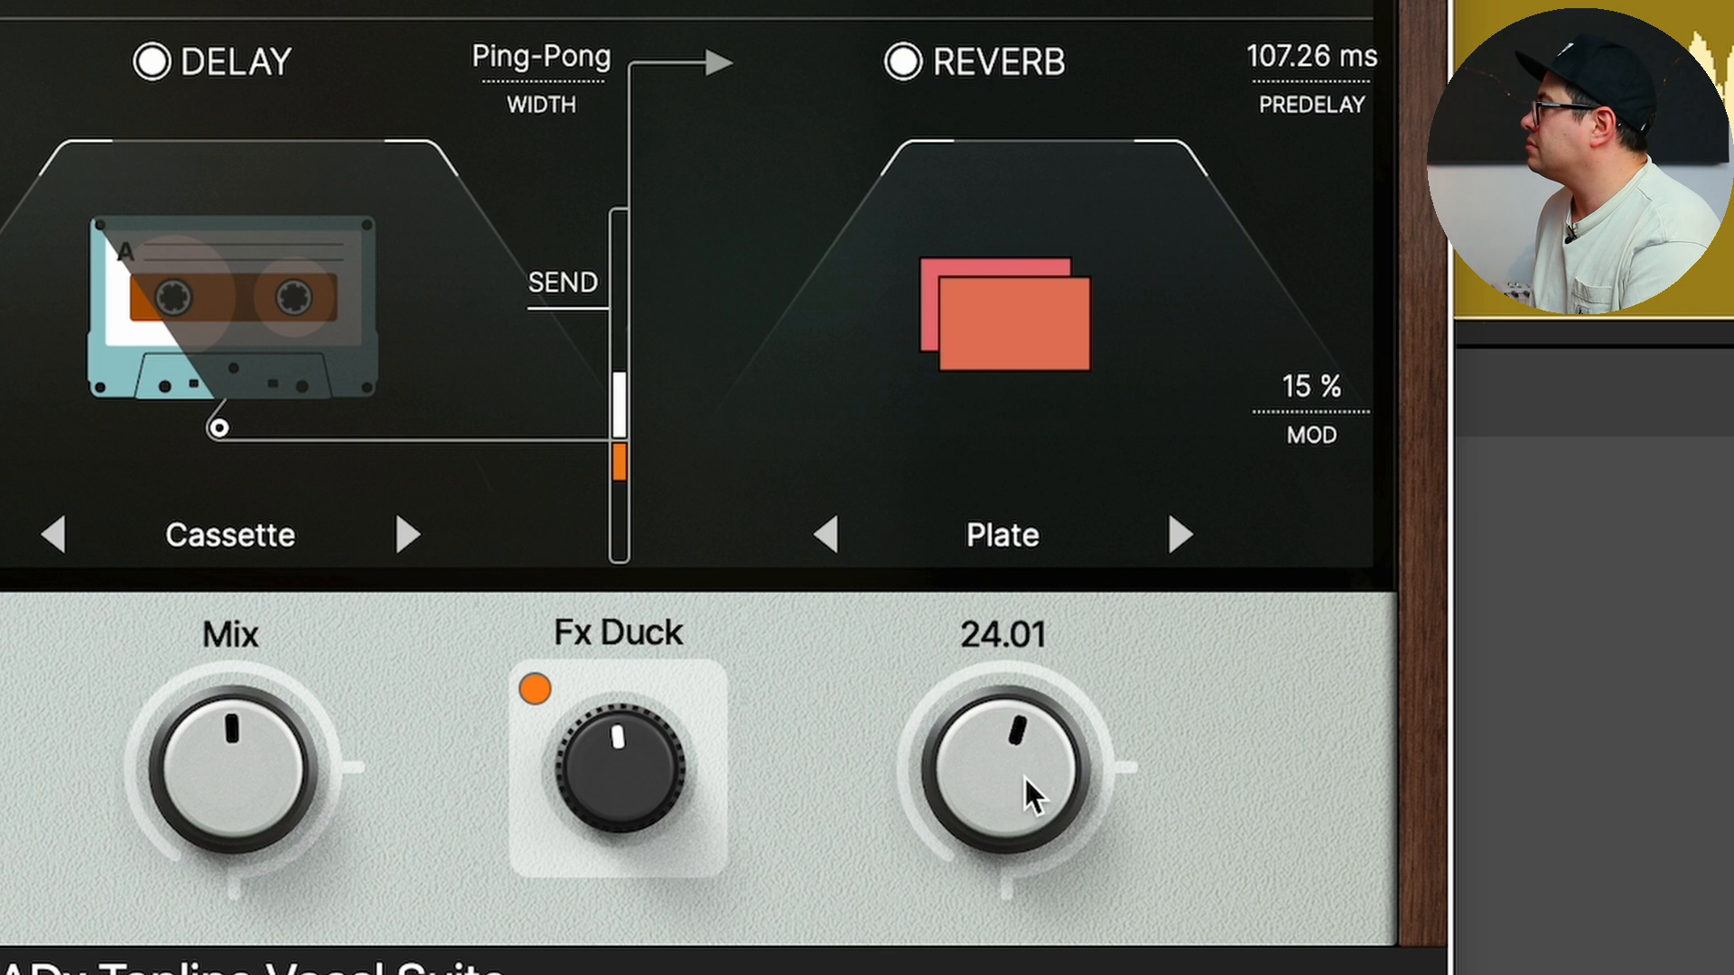
Set the Delay Mix to 16.00 and increase the Reverb Mix slightly
left_click_drag(215, 782, 227, 760)
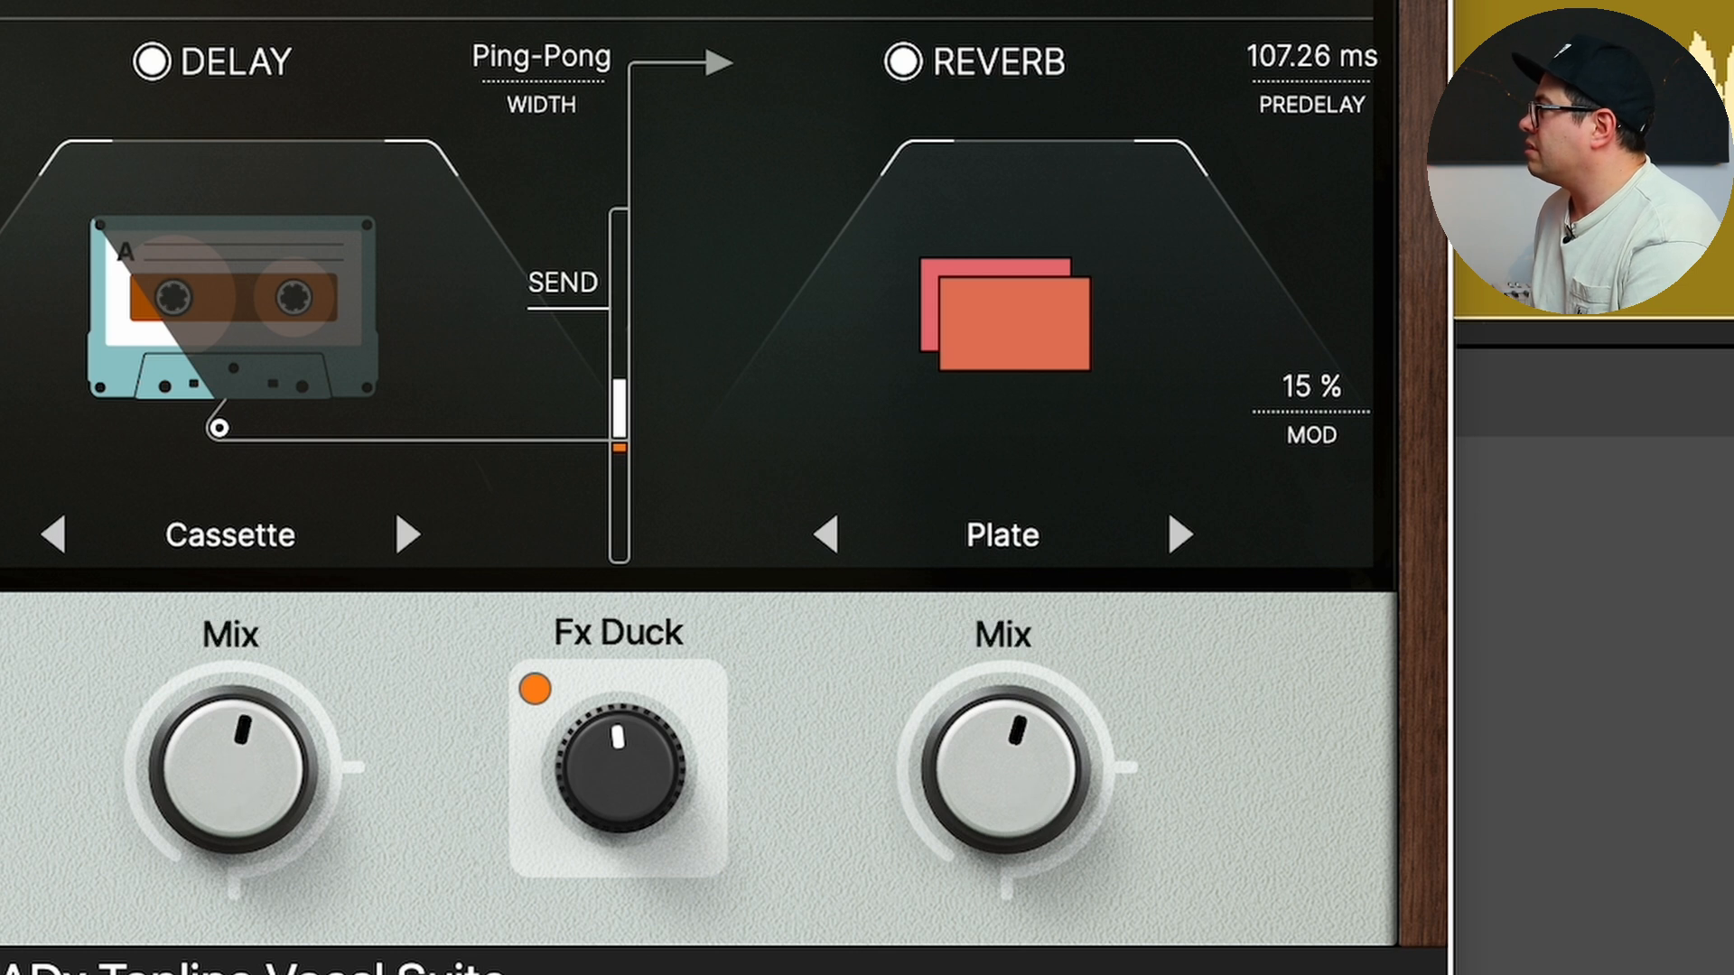
left_click_drag(270, 703, 377, 822)
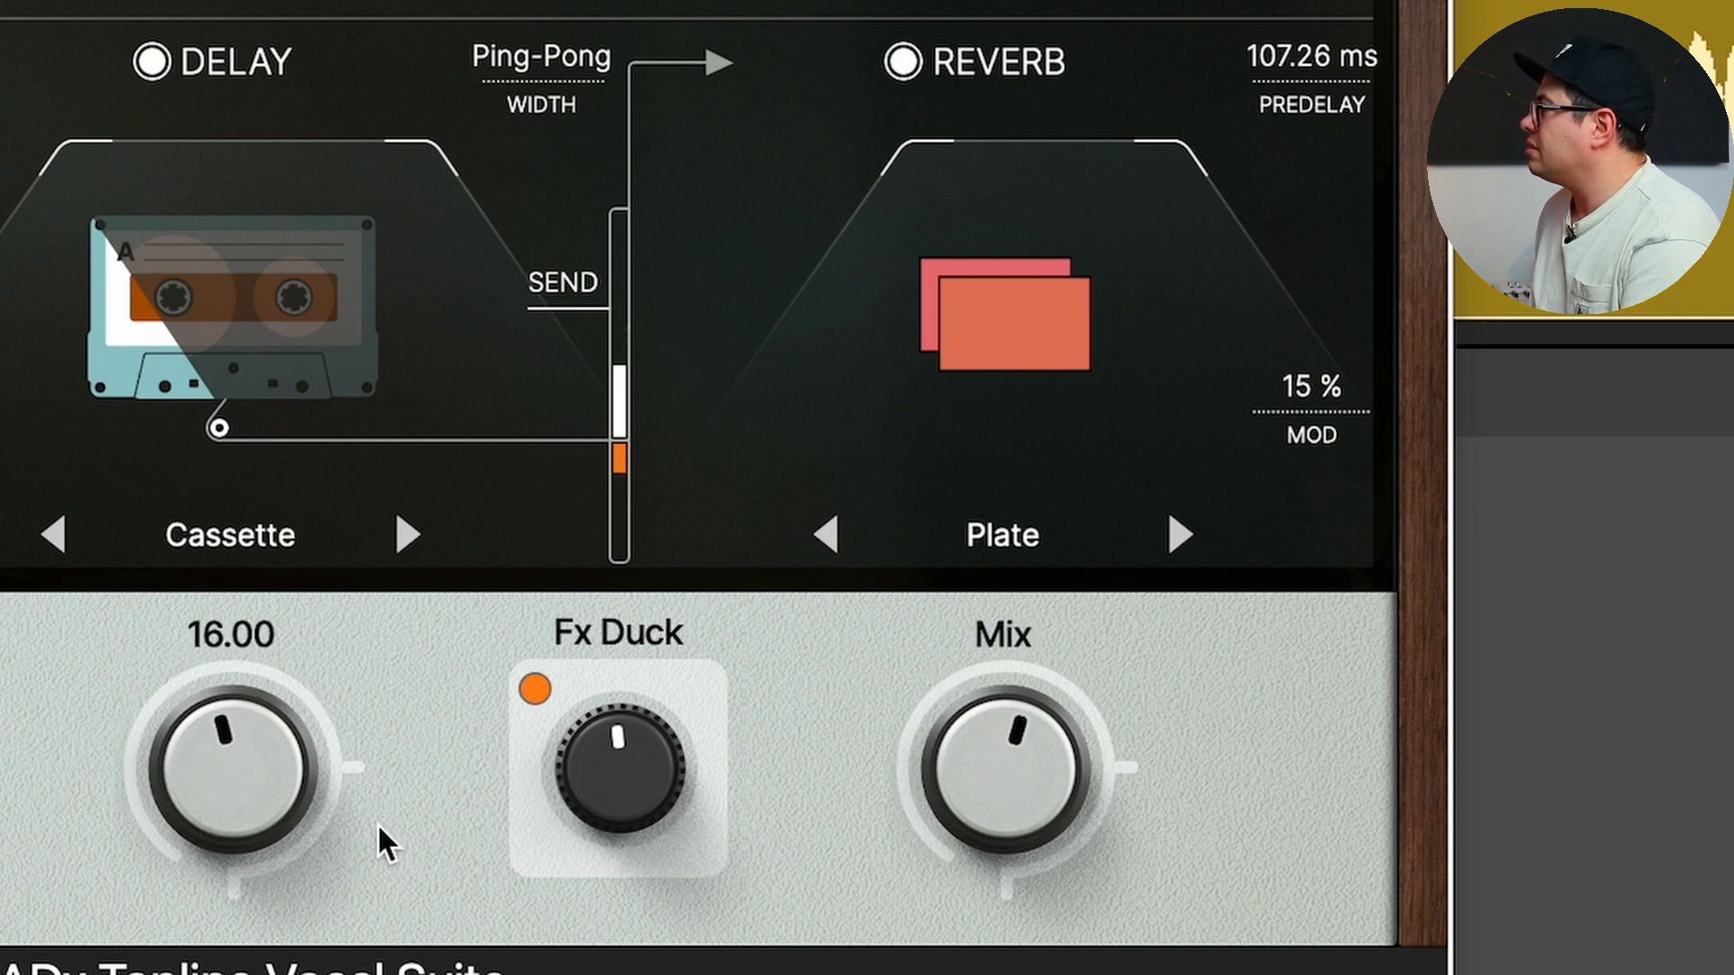
left_click_drag(1027, 779, 1027, 774)
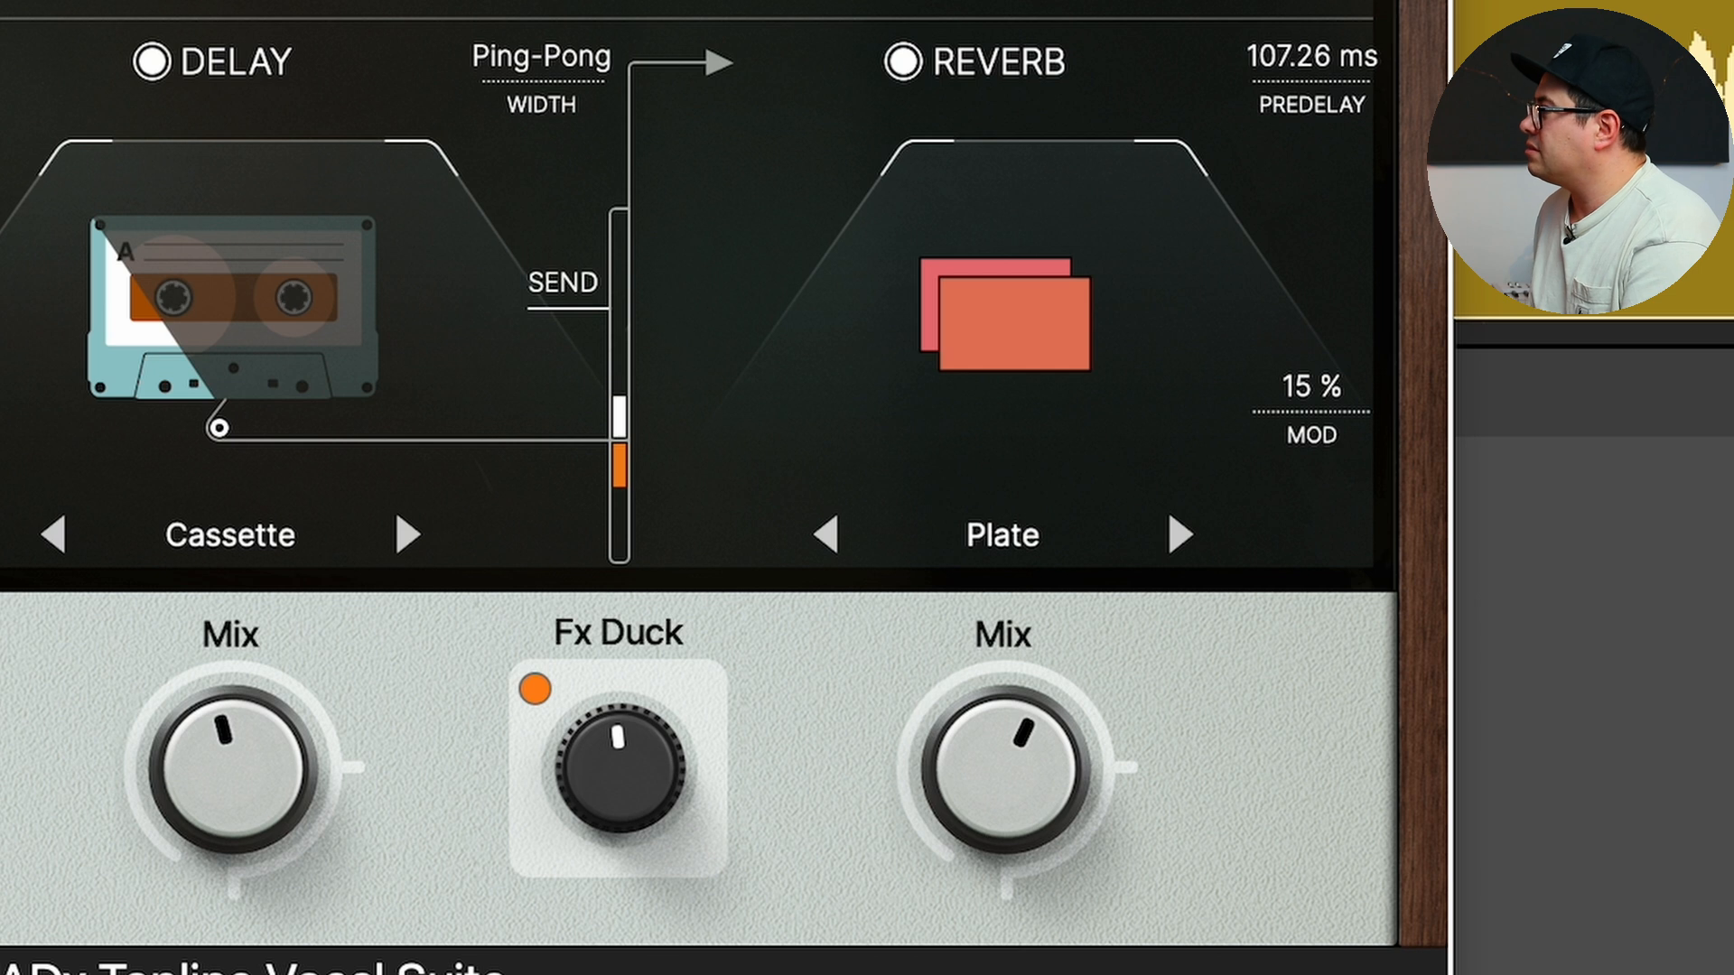